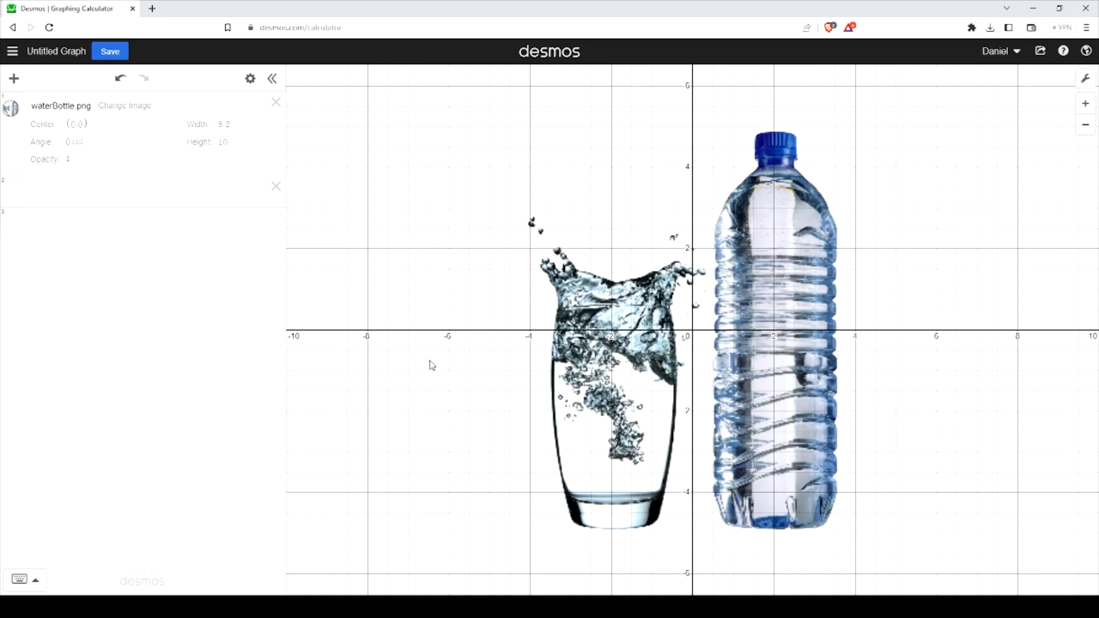
Select the waterBottle.png image and set its opacity to .5.
{"action": "left_click", "coordinate": [15, 80]}
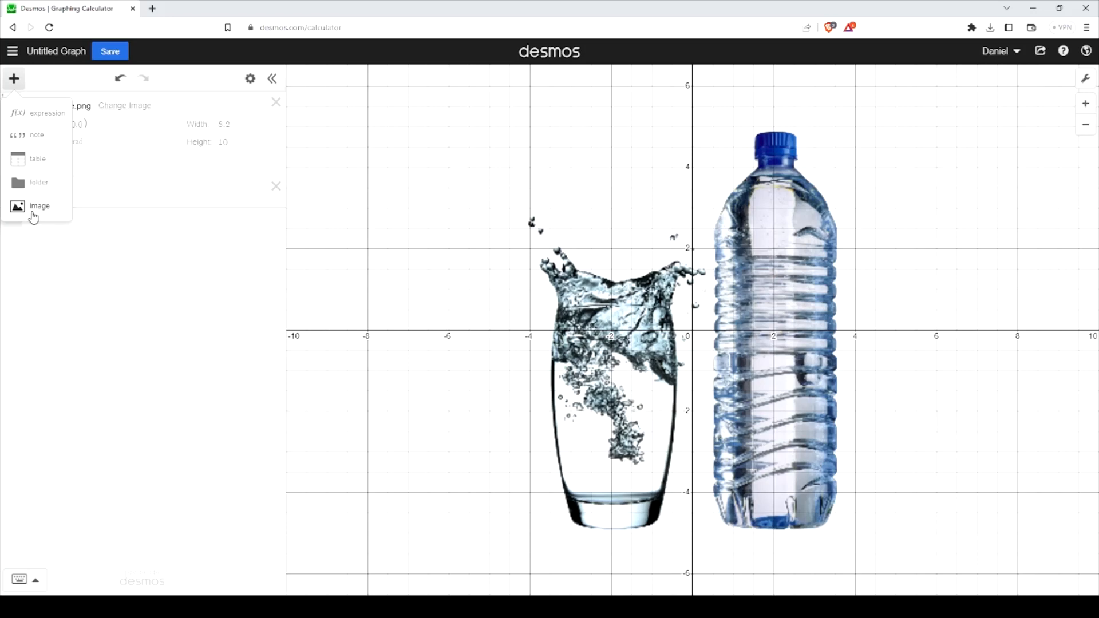
{"action": "left_click", "coordinate": [693, 338]}
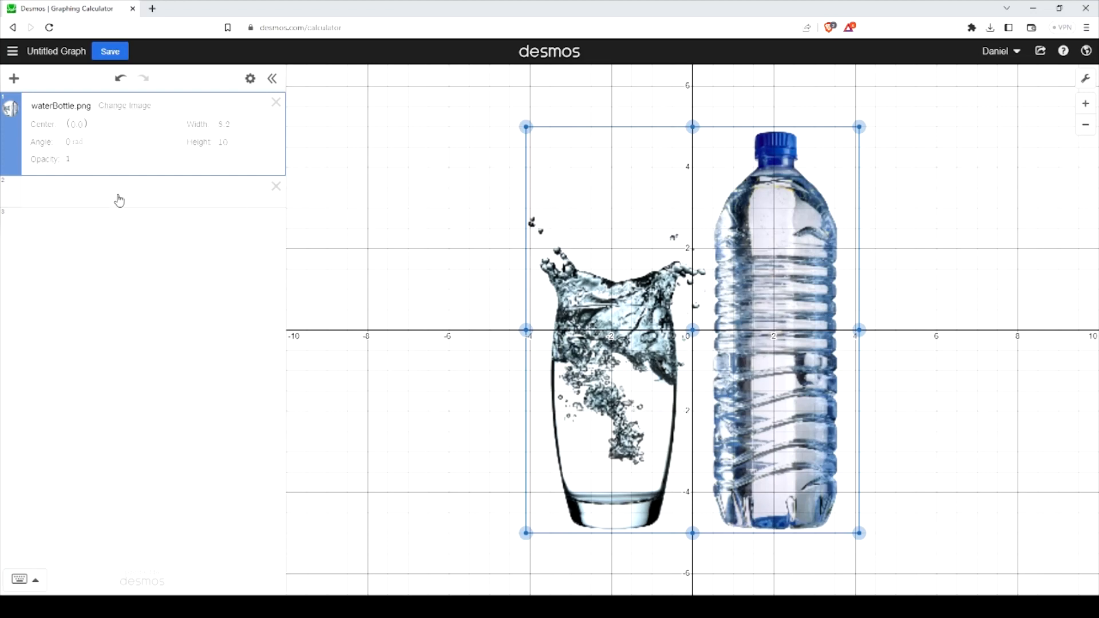
{"action": "left_click", "coordinate": [74, 159]}
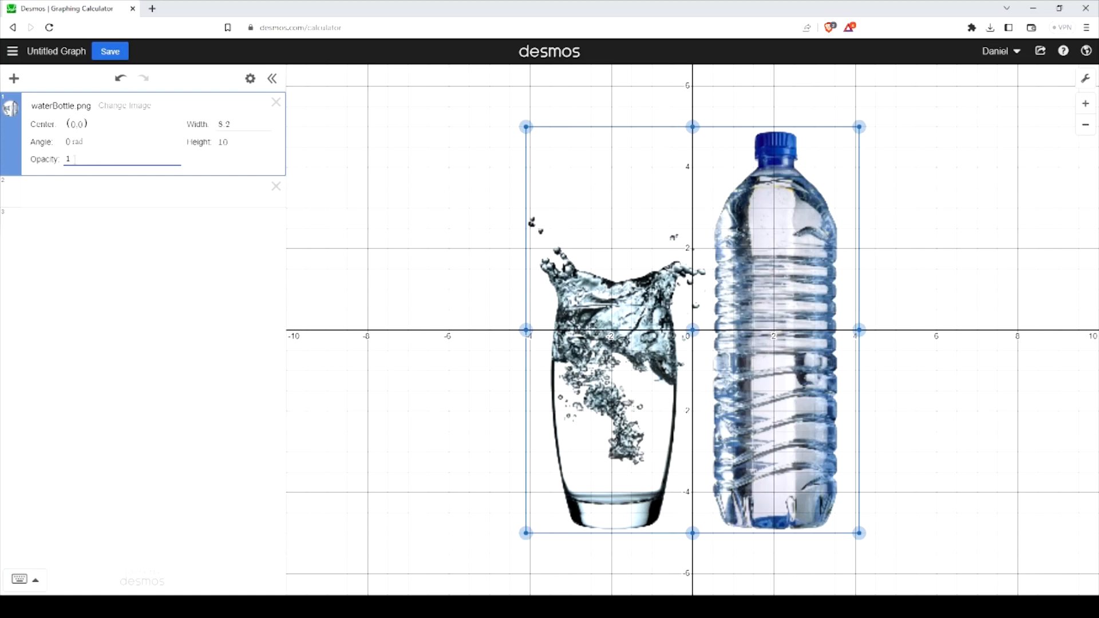
{"action": "key", "text": "BackSpace"}
{"action": "type", "text": ".5"}
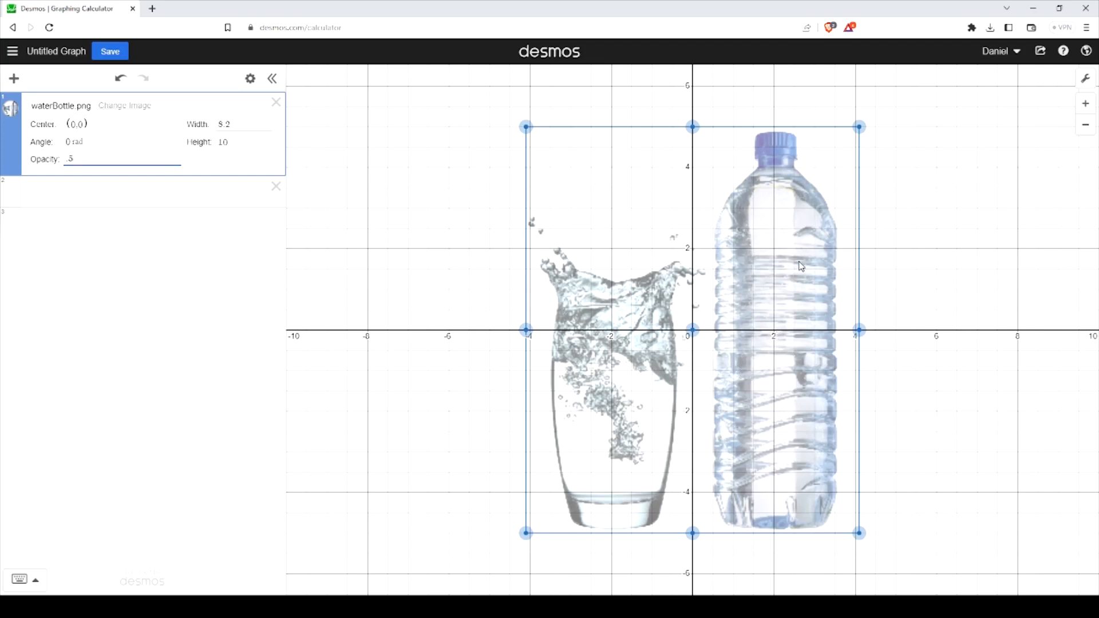
Try shifting the image horizontally by setting its center's x-coordinate to -.5 and to -1.
{"action": "left_click", "coordinate": [79, 125]}
{"action": "type", "text": "-.5"}
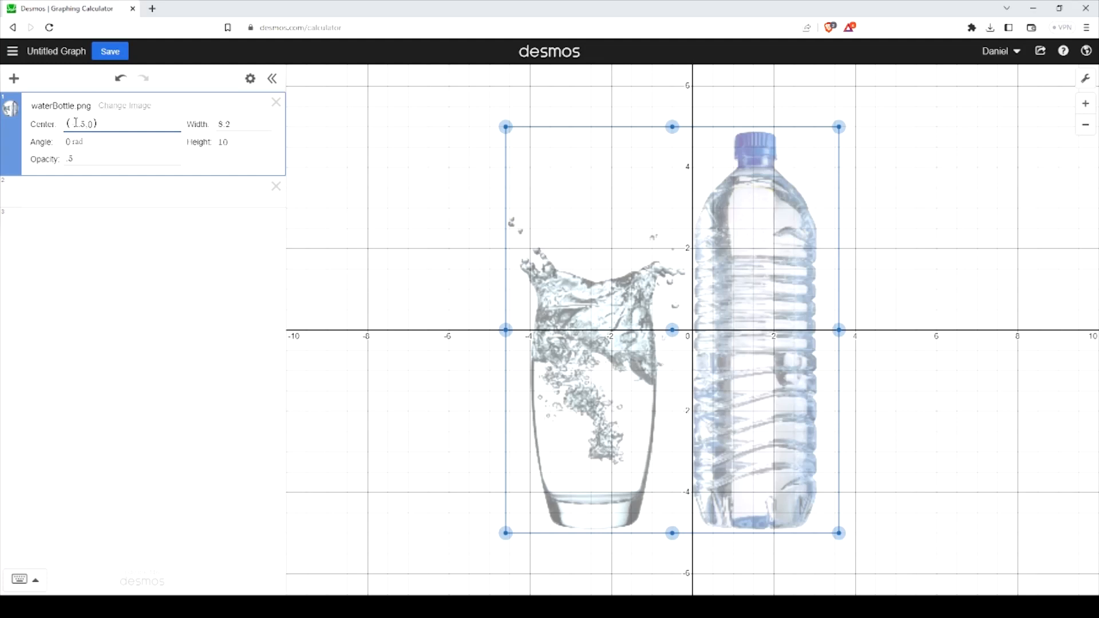
{"action": "key", "text": "BackSpace"}
{"action": "key", "text": "BackSpace"}
{"action": "key", "text": "BackSpace"}
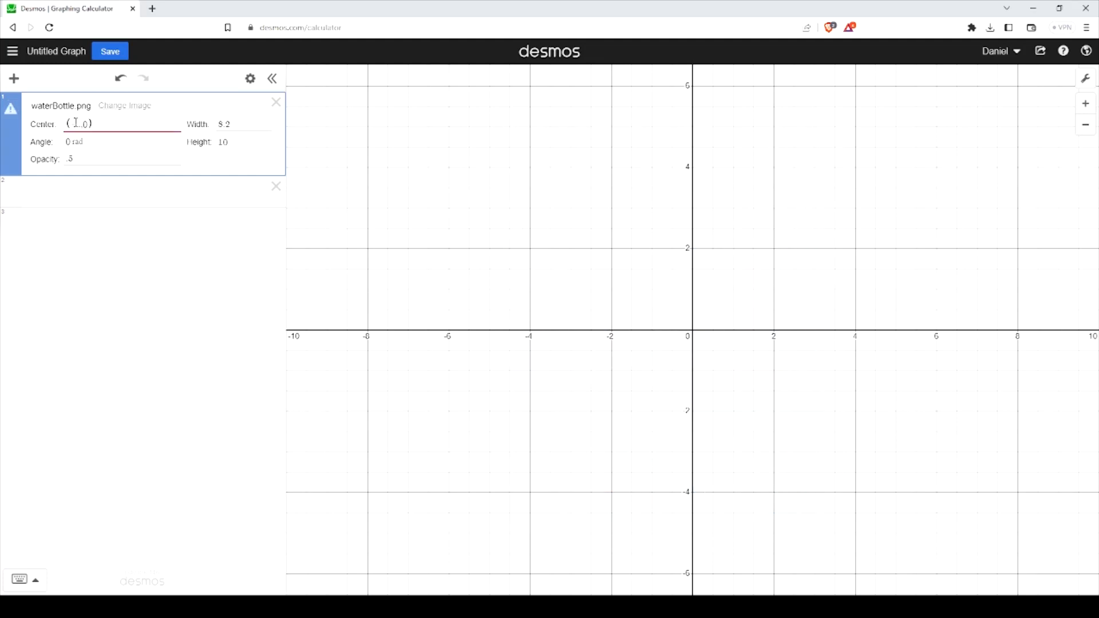
{"action": "type", "text": "-1"}
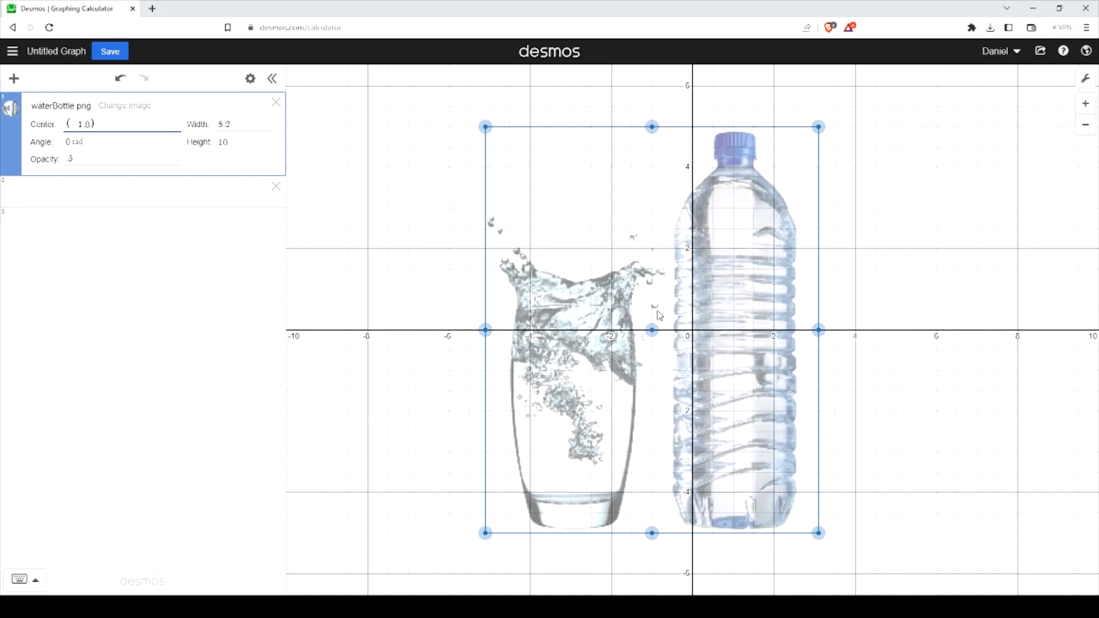
Move the image until the bottle is centered on the y-axis, at about x = -2.04, with the center's y-coordinate set to 0.
{"action": "left_click_drag", "start_coordinate": [652, 330], "coordinate": [610, 332]}
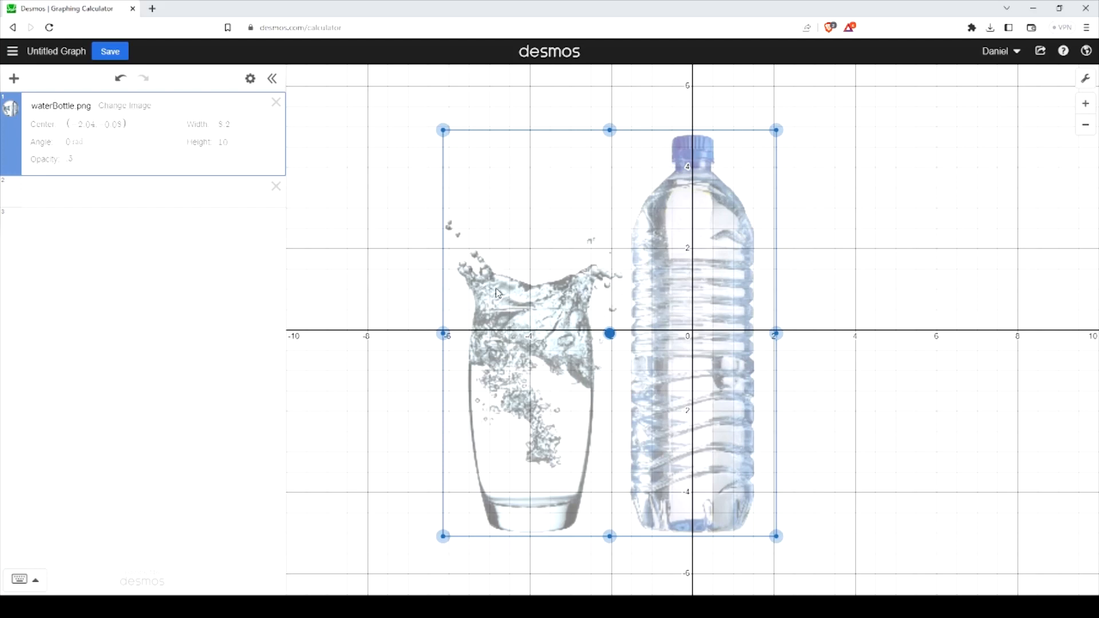
{"action": "left_click", "coordinate": [106, 125]}
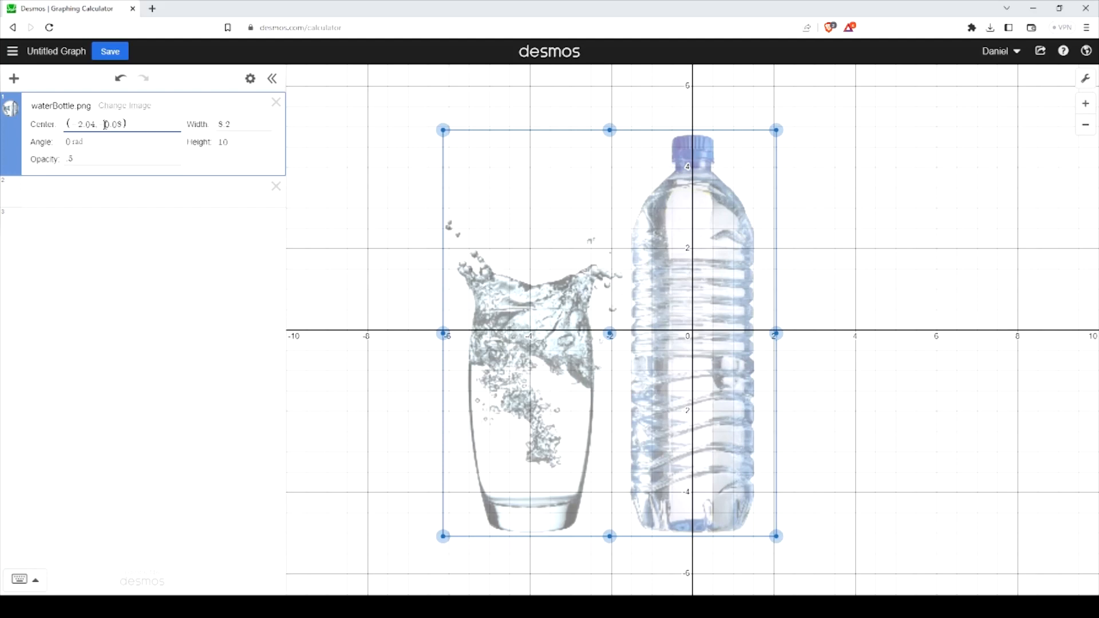
{"action": "left_click_drag", "start_coordinate": [100, 124], "coordinate": [117, 126]}
{"action": "type", "text": "0"}
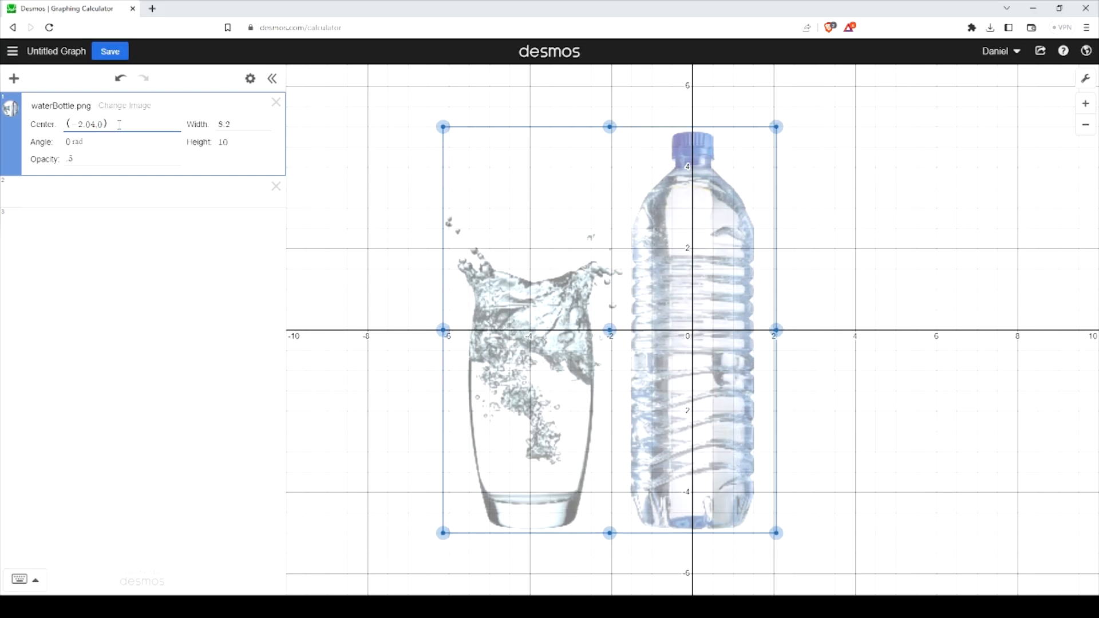
{"action": "left_click", "coordinate": [873, 304]}
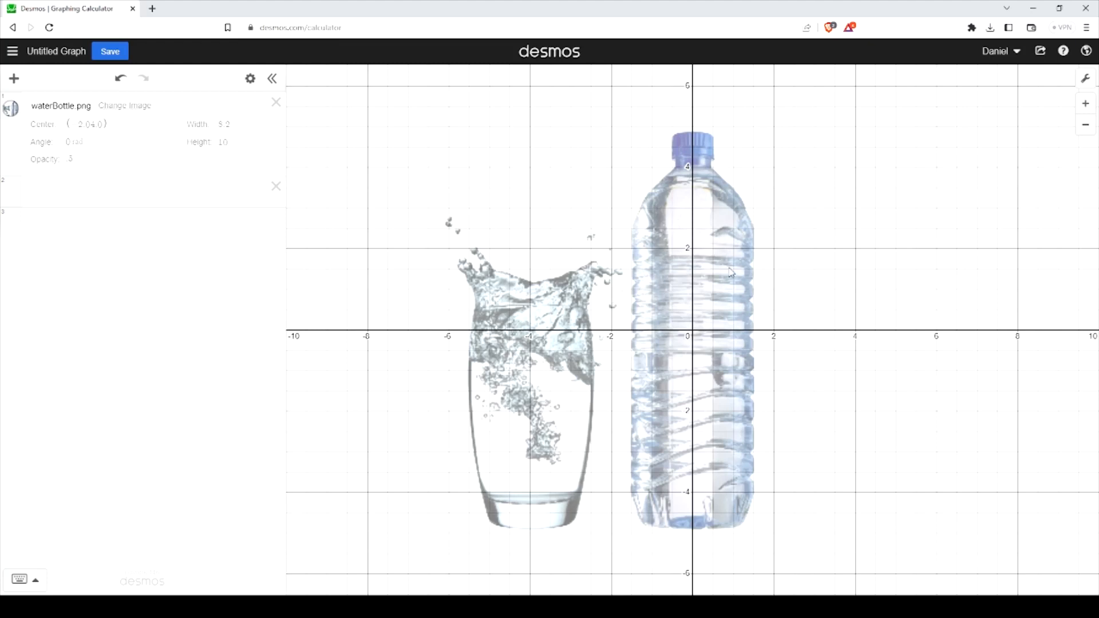
Put the waterBottle.png image in a new folder named Reference and collapse the folder.
{"action": "left_click", "coordinate": [14, 79]}
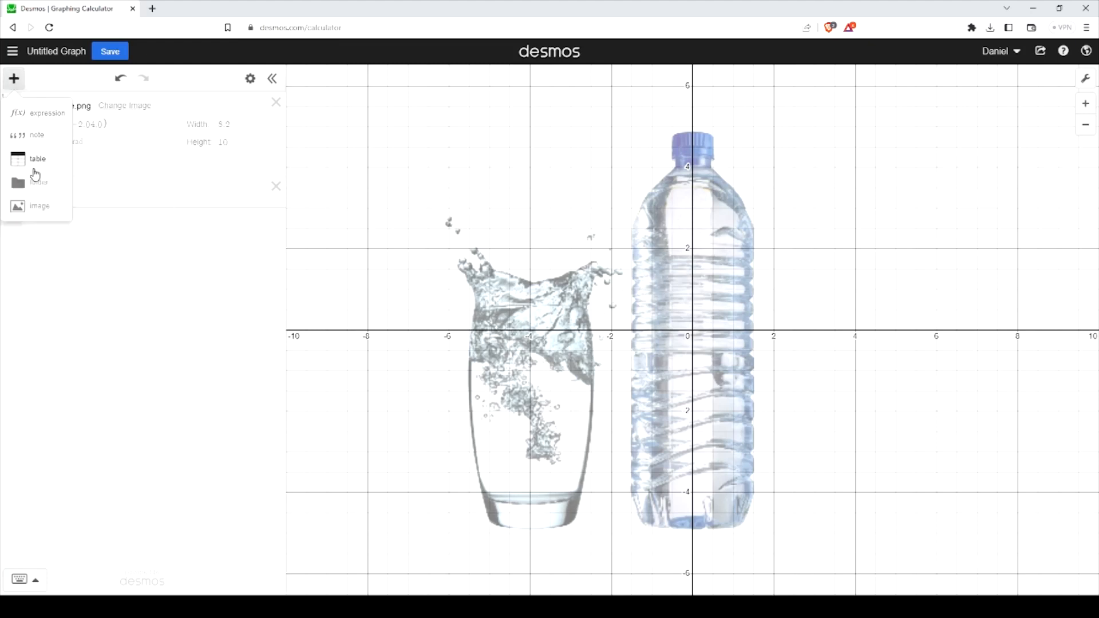
{"action": "left_click", "coordinate": [39, 182]}
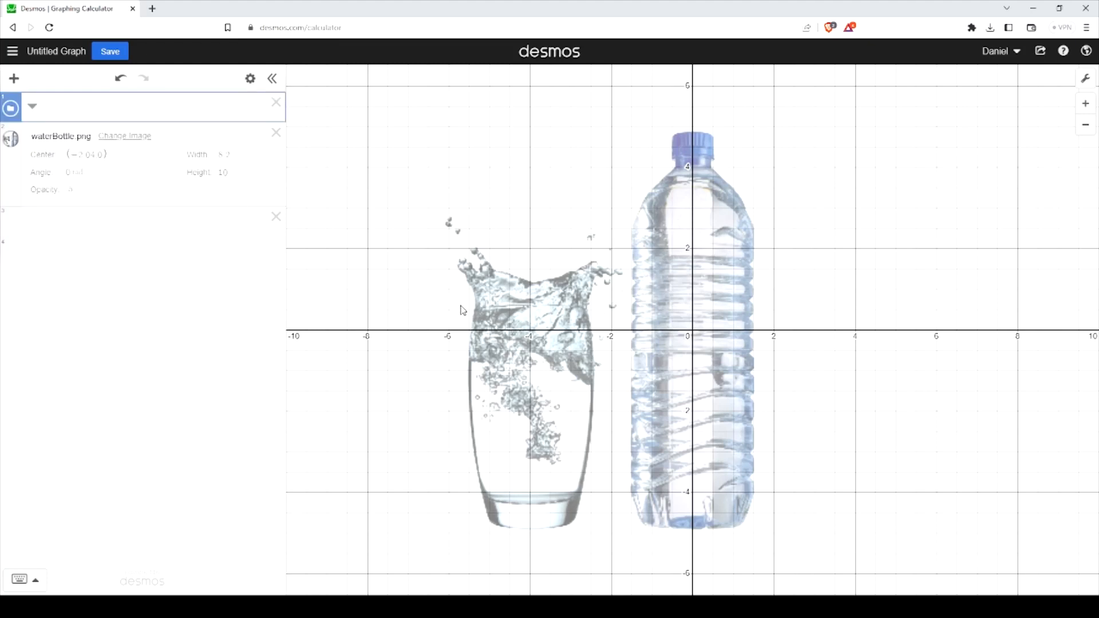
{"action": "type", "text": "Ro"}
{"action": "type", "text": "ference"}
{"action": "key", "text": "Return"}
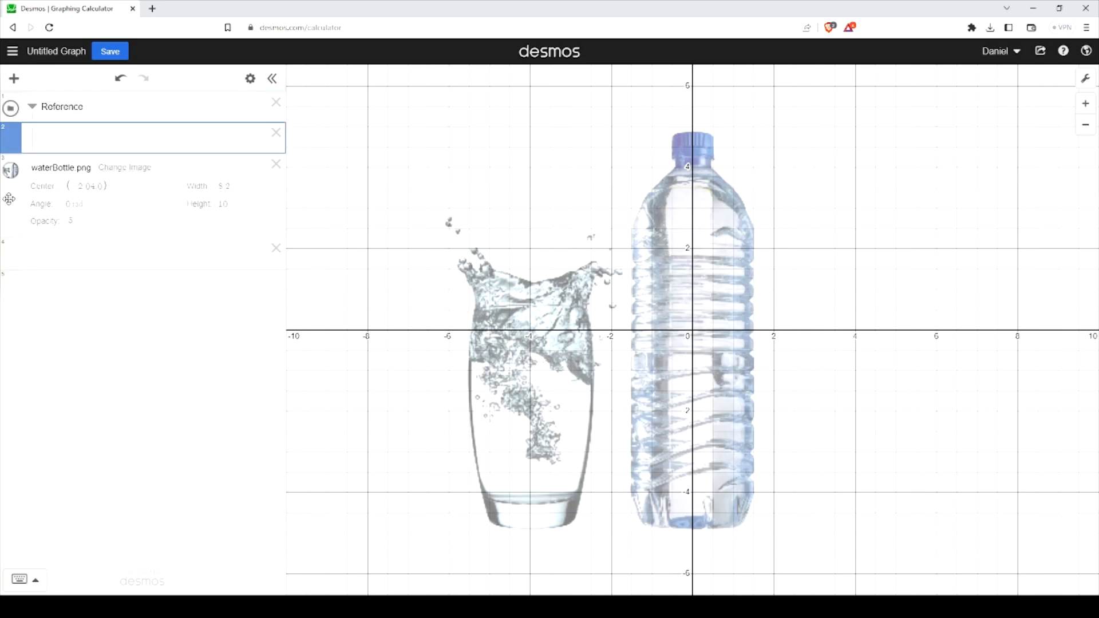
{"action": "mouse_move", "coordinate": [12, 186]}
{"action": "left_mouse_down"}
{"action": "mouse_move", "coordinate": [19, 145]}
{"action": "mouse_move", "coordinate": [17, 166]}
{"action": "left_mouse_up"}
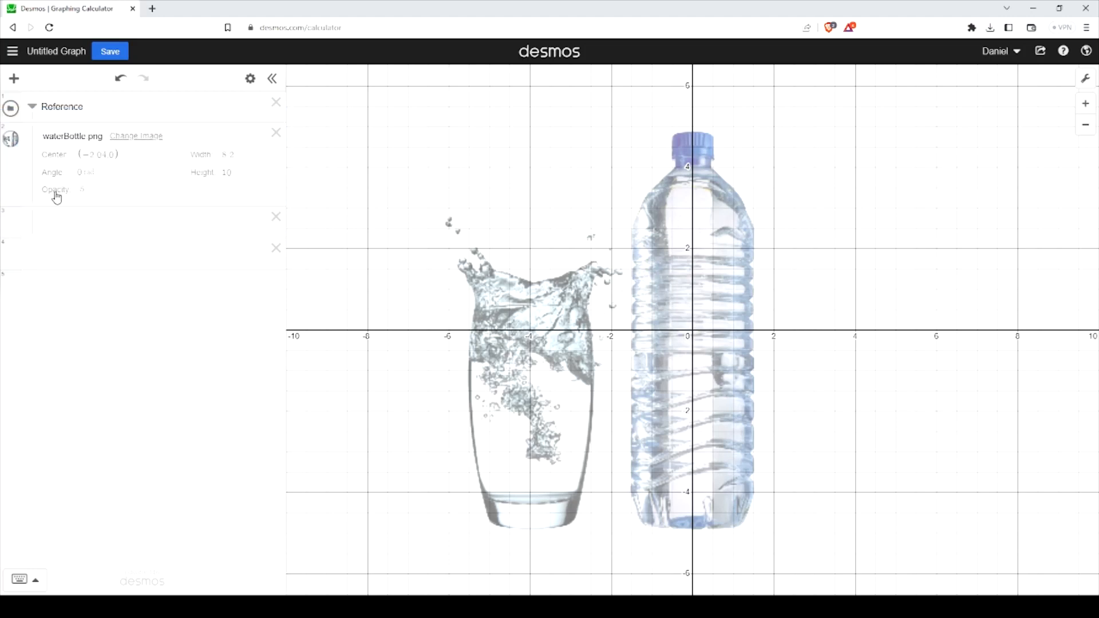
{"action": "left_click", "coordinate": [36, 108]}
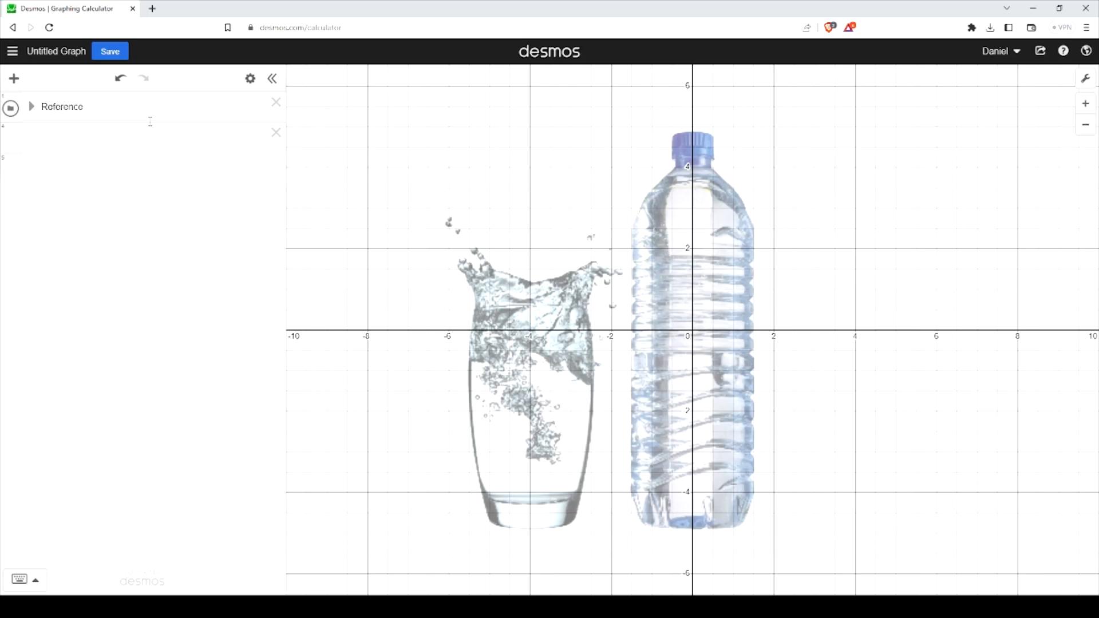
Add a folder named Lid with an empty expression line inside it.
{"action": "left_click", "coordinate": [14, 78]}
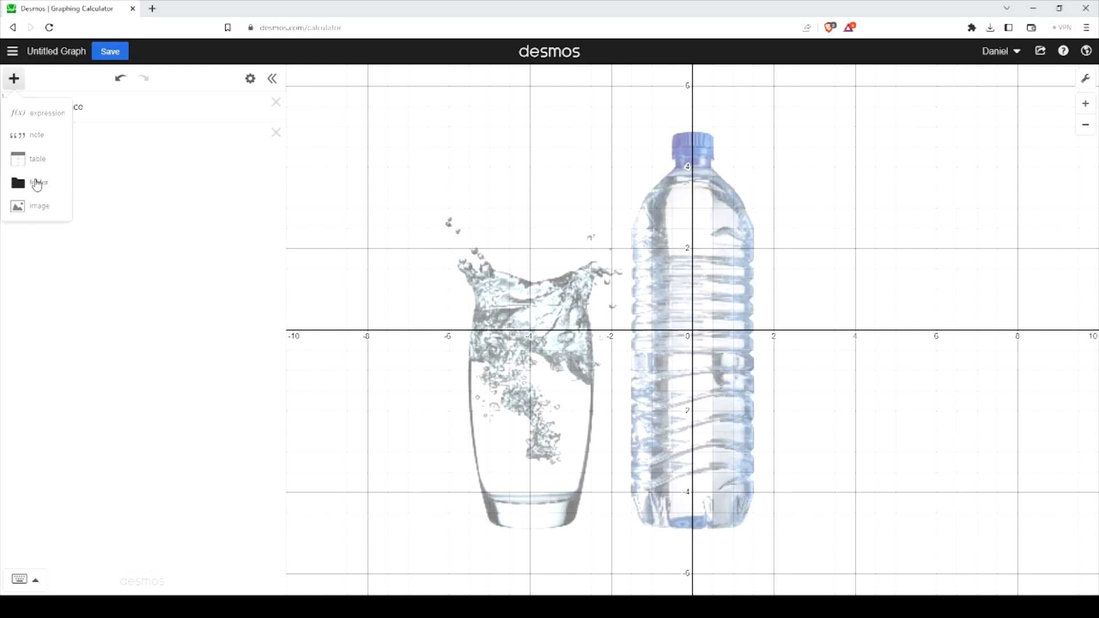
{"action": "left_click", "coordinate": [38, 184]}
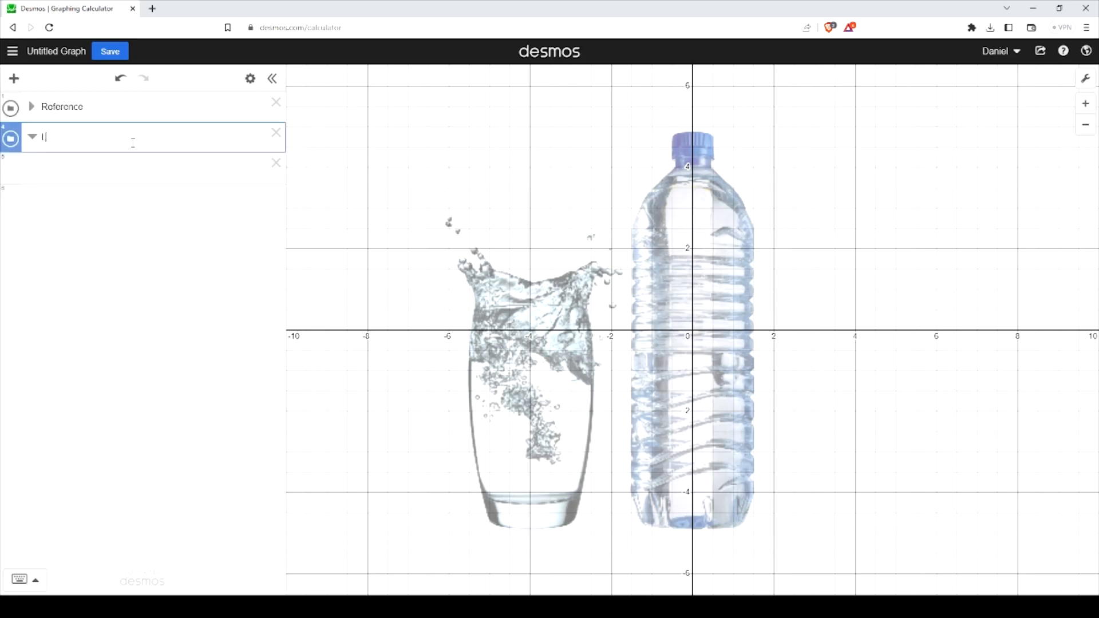
{"action": "type", "text": "Lid"}
{"action": "key", "text": "Return"}
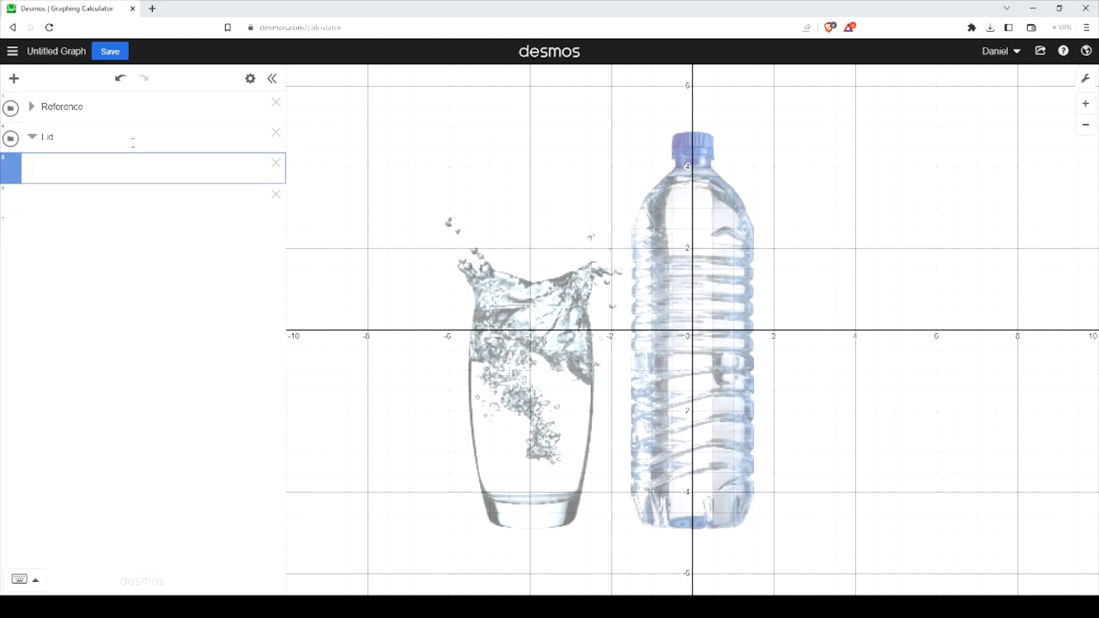
Add a collapsed folder named Body, placed below the Lid folder.
{"action": "left_click", "coordinate": [13, 78]}
{"action": "left_click", "coordinate": [23, 183]}
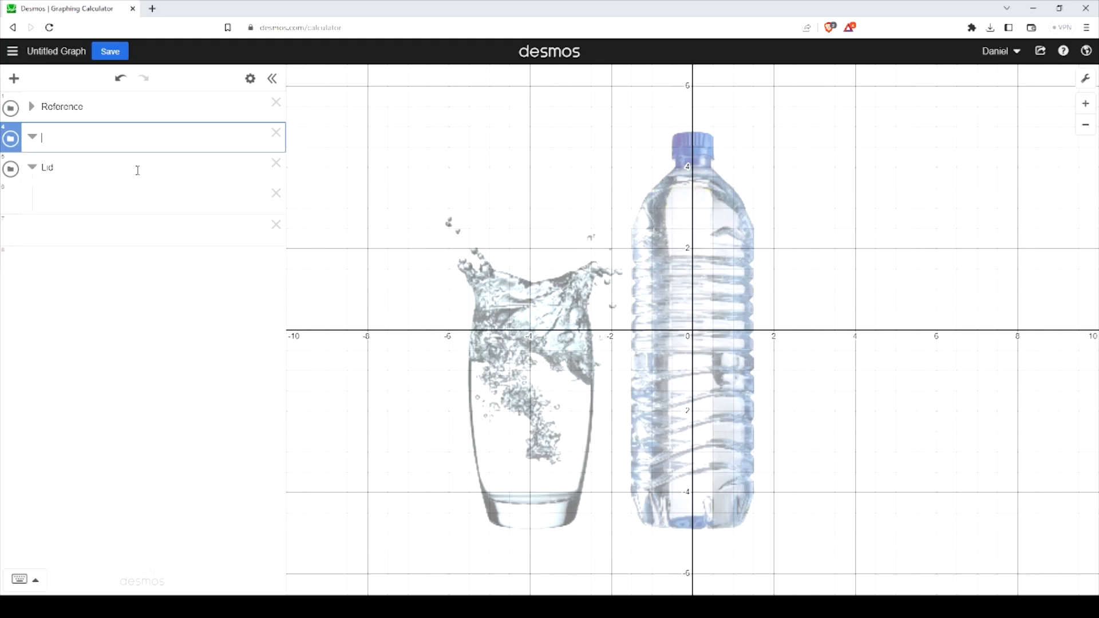
{"action": "type", "text": "Body"}
{"action": "key", "text": "Return"}
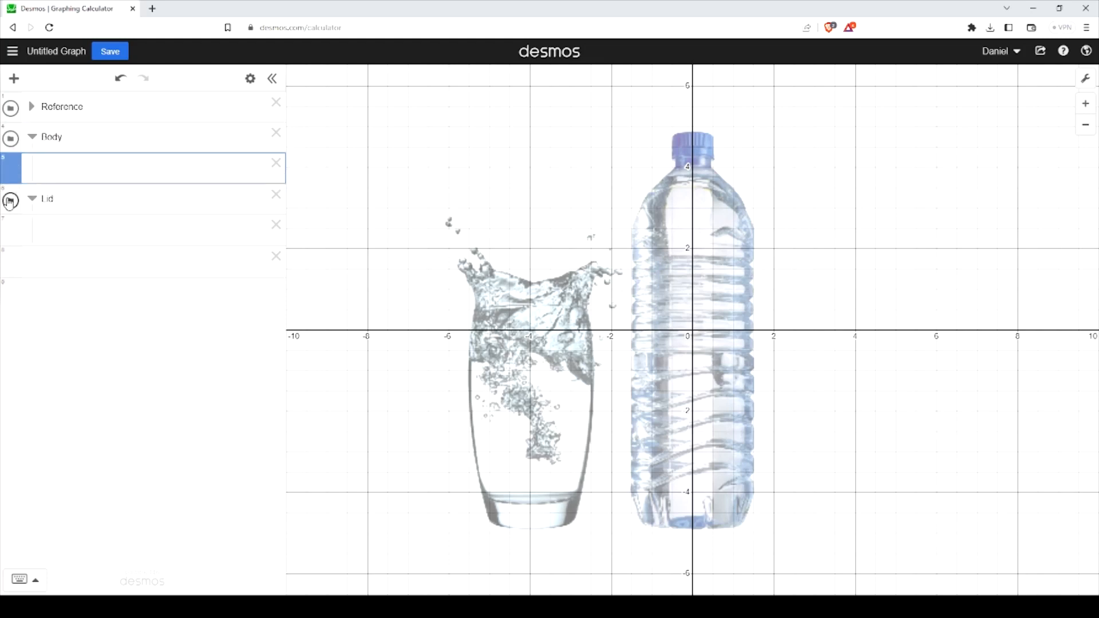
{"action": "left_click_drag", "start_coordinate": [7, 190], "coordinate": [11, 138]}
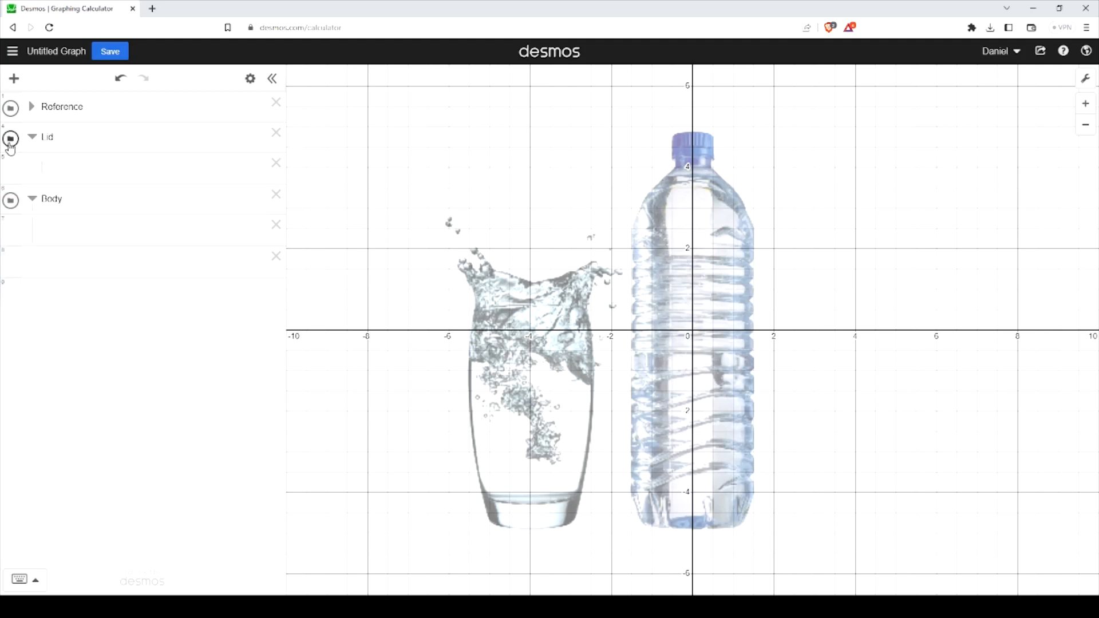
{"action": "left_click", "coordinate": [32, 199]}
Enter the semicircle equation y = sqrt(0.5^2 - x^2) in the Lid folder.
{"action": "left_click", "coordinate": [52, 169]}
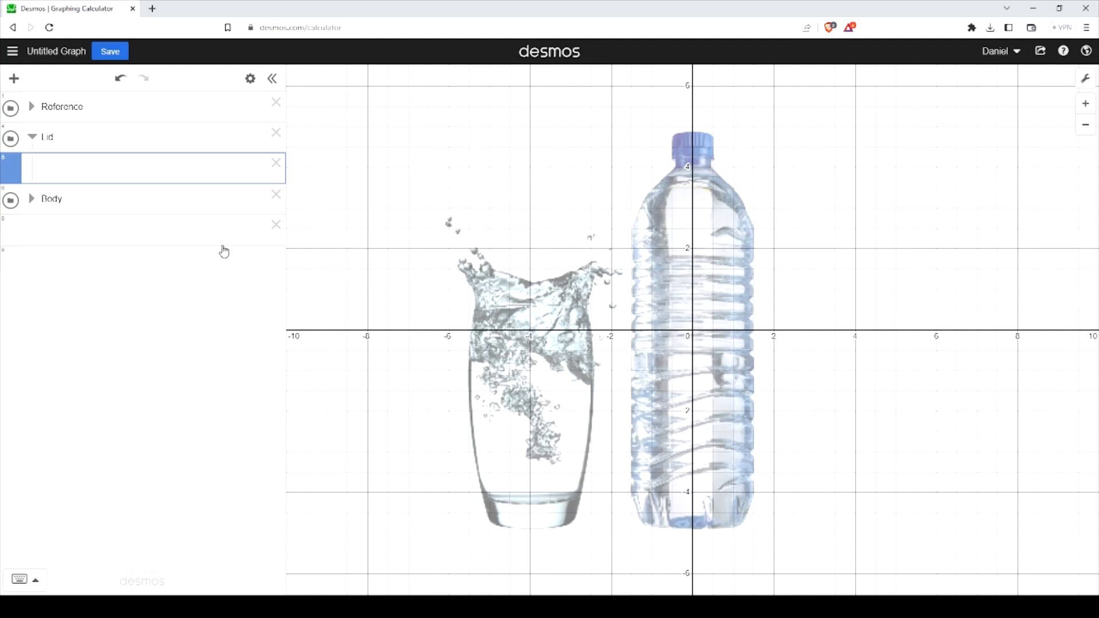
{"action": "type", "text": "-sqrt"}
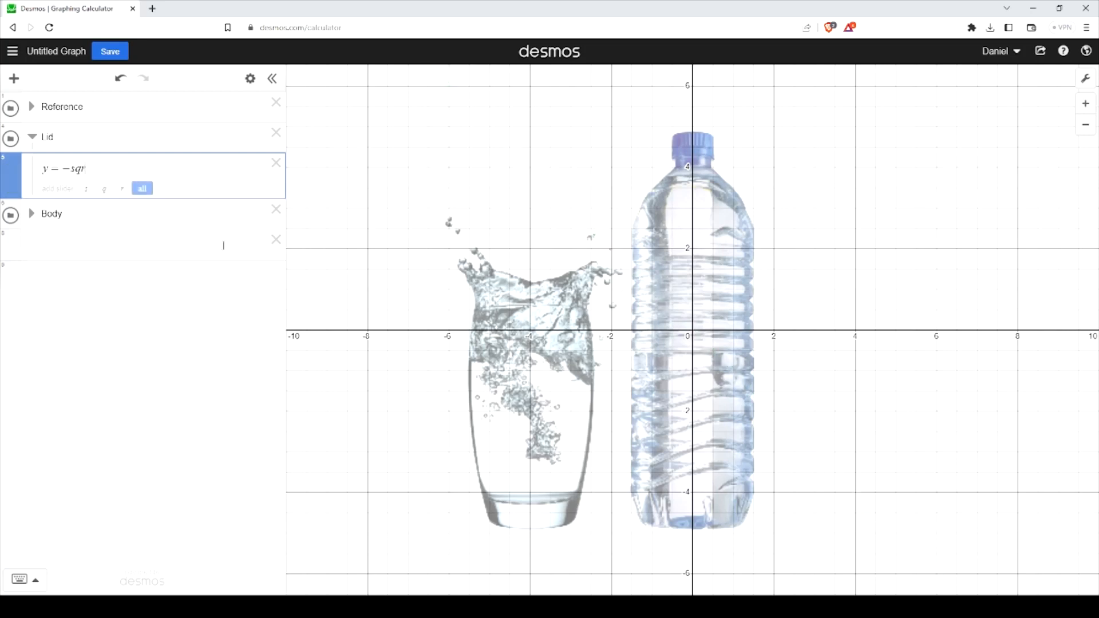
{"action": "key", "text": "BackSpace"}
{"action": "type", "text": "sqrt"}
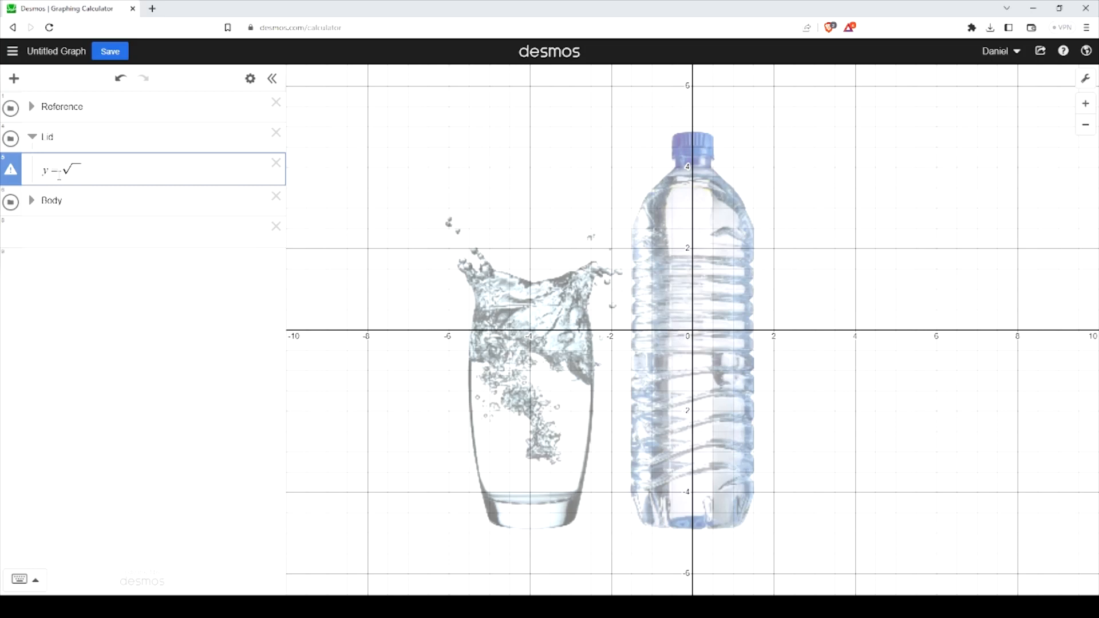
{"action": "type", "text": "0.5^2"}
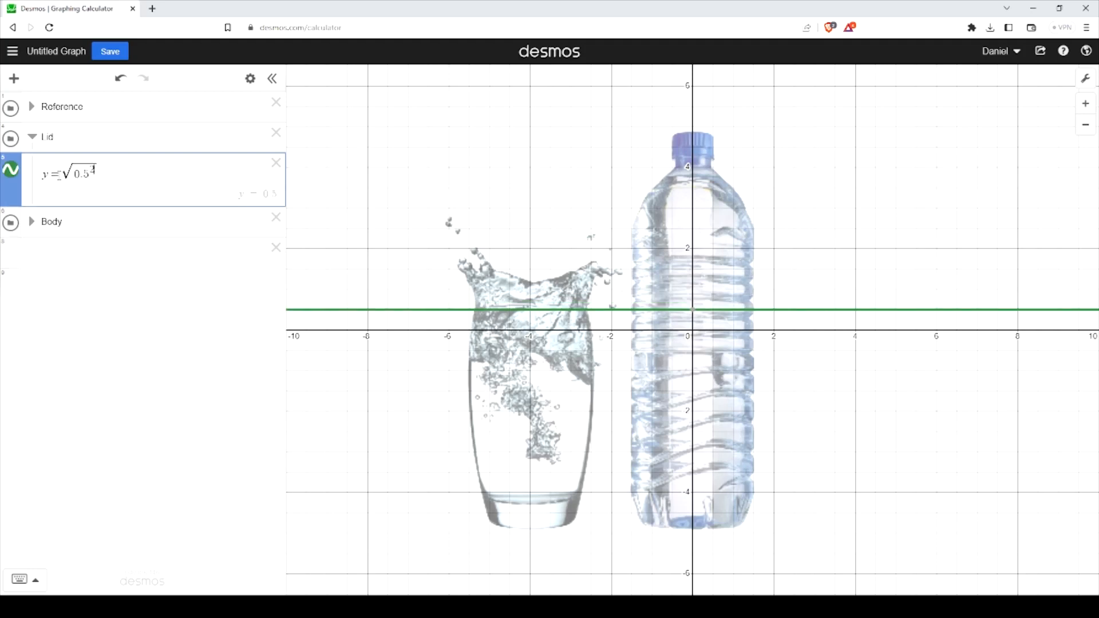
{"action": "type", "text": "x"}
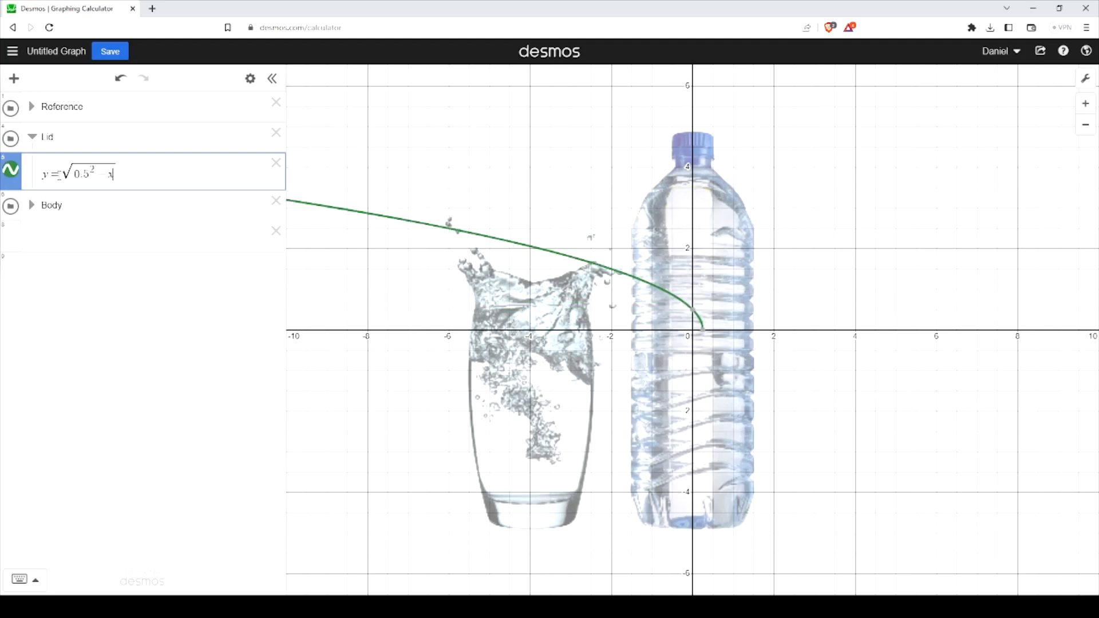
{"action": "type", "text": "^2 "}
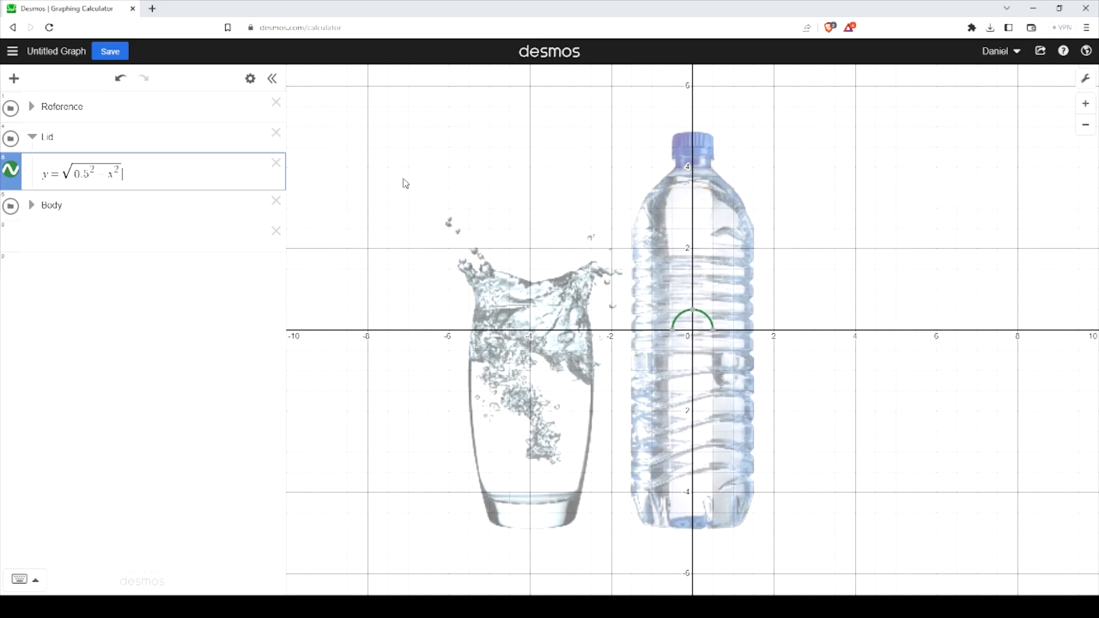
Shift the semicircle up by adding 4.5 and flatten it with a coefficient of 0.2 before the square root.
{"action": "type", "text": "4.5"}
{"action": "key", "text": "BackSpace"}
{"action": "key", "text": "BackSpace"}
{"action": "key", "text": "BackSpace"}
{"action": "type", "text": "+4.5"}
{"action": "left_click", "coordinate": [64, 173]}
{"action": "type", "text": "0.2"}
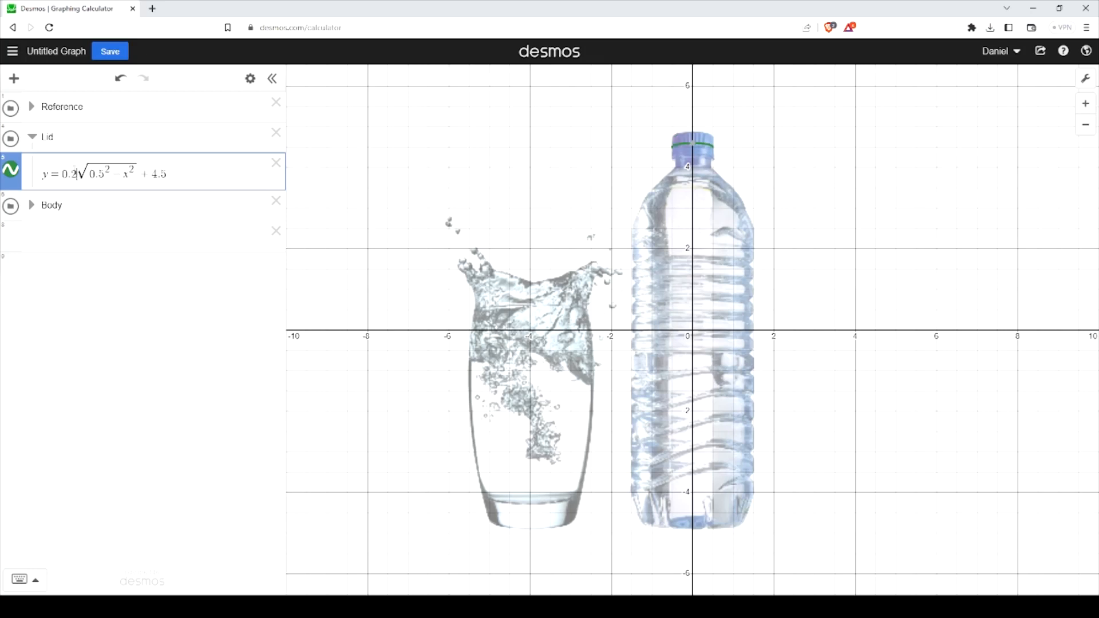
Fit the curve to the top of the bottle cap with a coefficient of 0.25 and a vertical offset of 4.8.
{"action": "key", "text": "BackSpace"}
{"action": "type", "text": "8"}
{"action": "type", "text": "2"}
{"action": "left_click_drag", "start_coordinate": [154, 174], "coordinate": [170, 174]}
{"action": "type", "text": "4.8"}
{"action": "left_click", "coordinate": [78, 174]}
{"action": "type", "text": "5"}
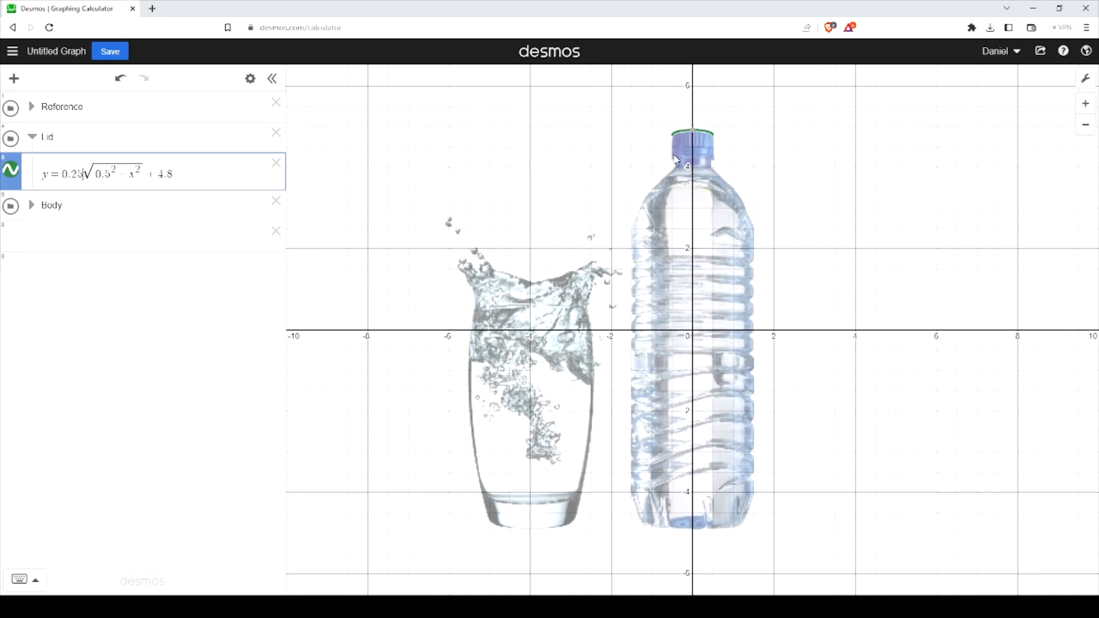
{"action": "left_click", "coordinate": [674, 135]}
Add the vertical lines x = 0.5 and x = -0.5 in the Lid folder for the cap's sides.
{"action": "key", "text": "Return"}
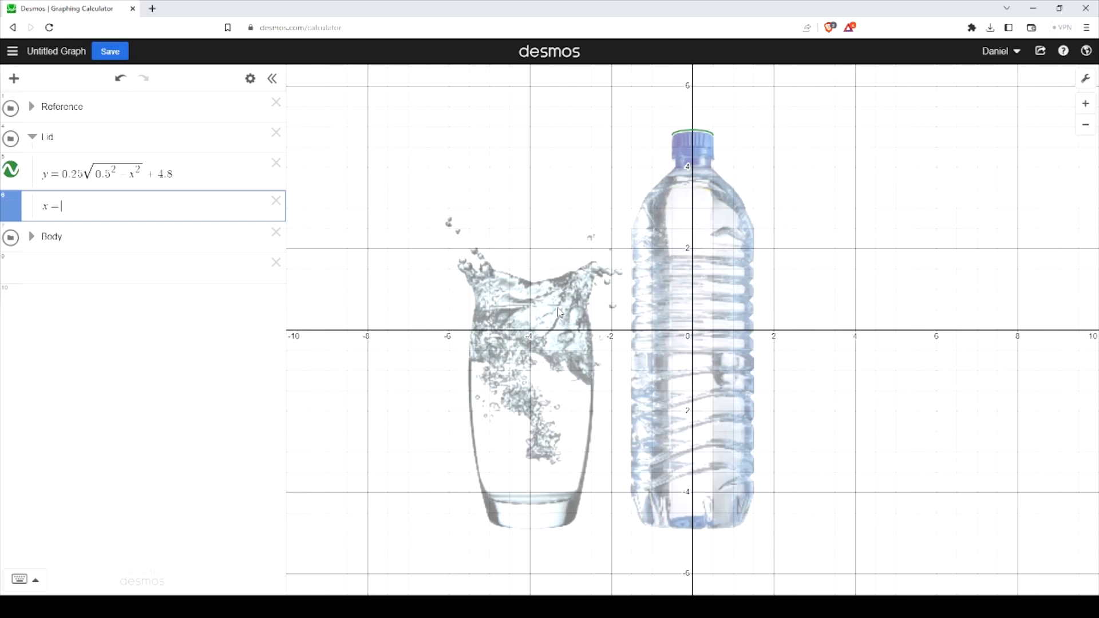
{"action": "type", "text": "x=0.5"}
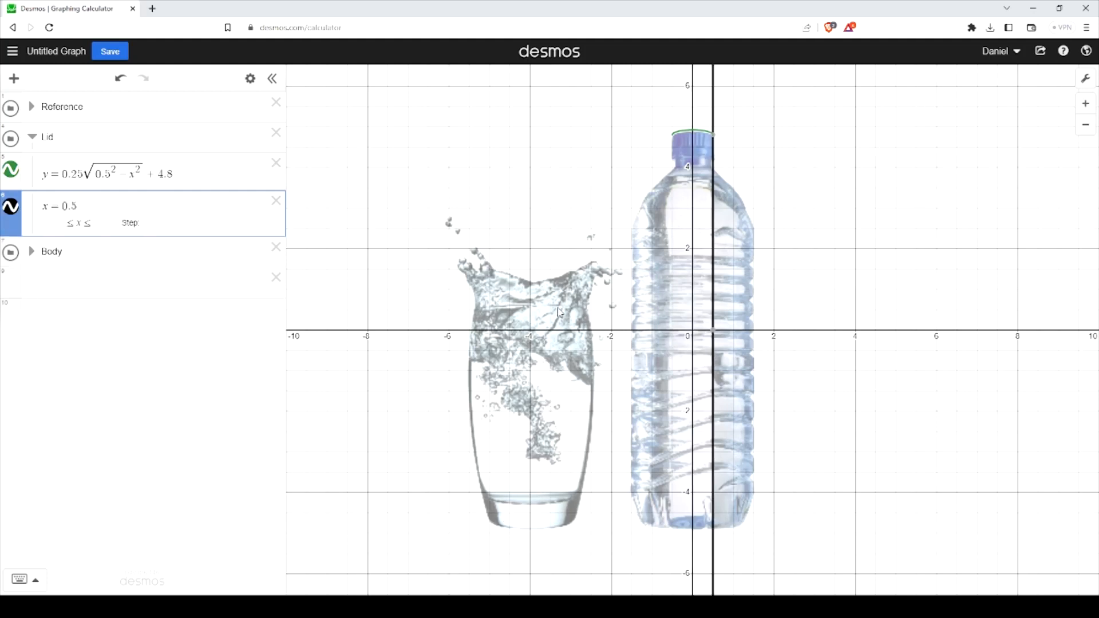
{"action": "key", "text": "Return"}
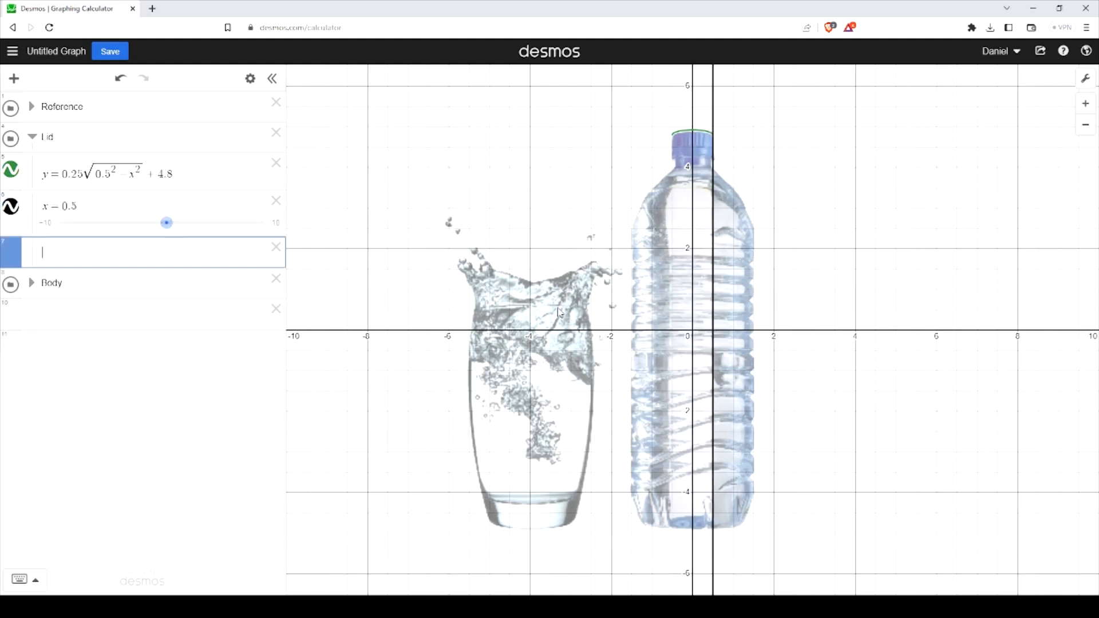
{"action": "type", "text": "x=-0.5"}
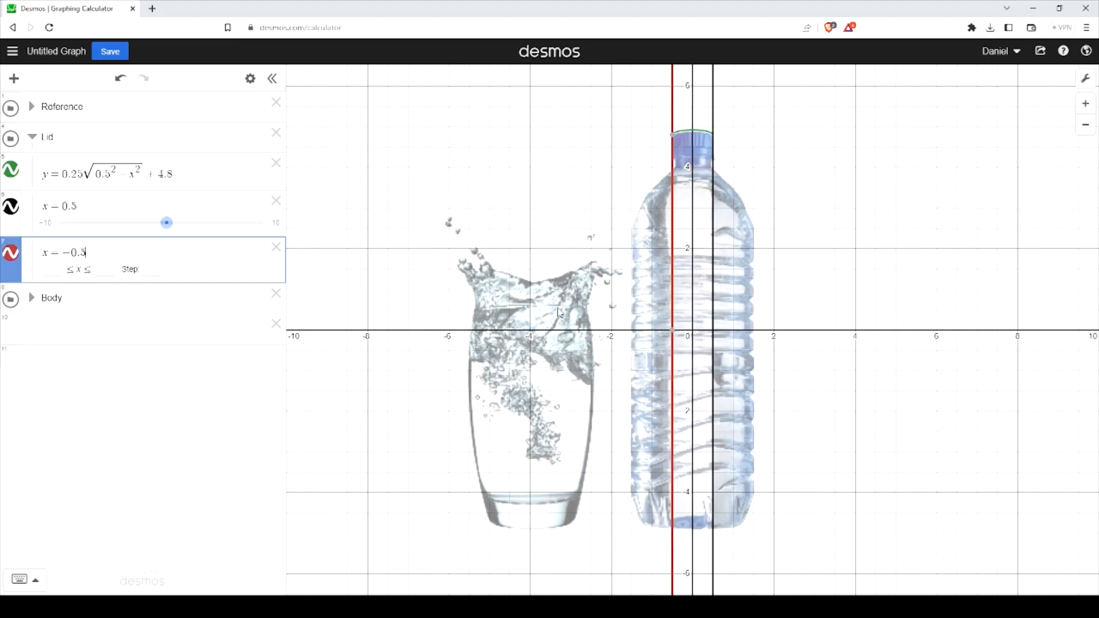
Restrict the vertical line x = 0.5 to y-values from 4.5 to 4.8.
{"action": "left_click", "coordinate": [141, 207]}
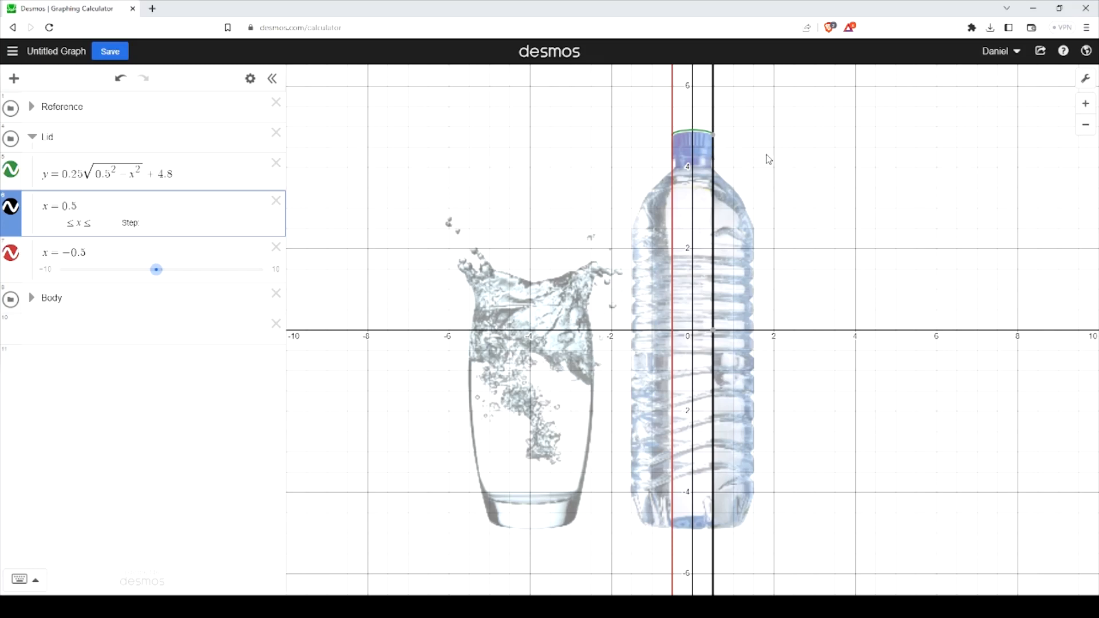
{"action": "type", "text": "{4.5"}
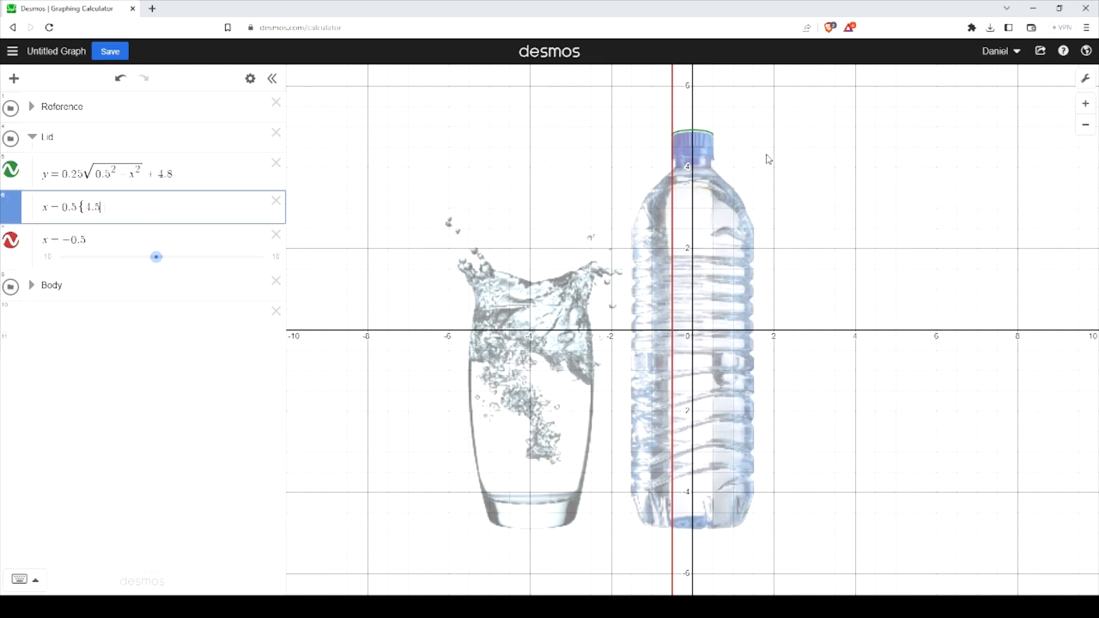
{"action": "type", "text": "<y<4.9"}
{"action": "key", "text": "BackSpace"}
{"action": "type", "text": "8}"}
Copy the y-restriction from the x = 0.5 line onto x = -0.5, limiting it to 4.5 ≤ y ≤ 4.8.
{"action": "key", "text": "shift+Left"}
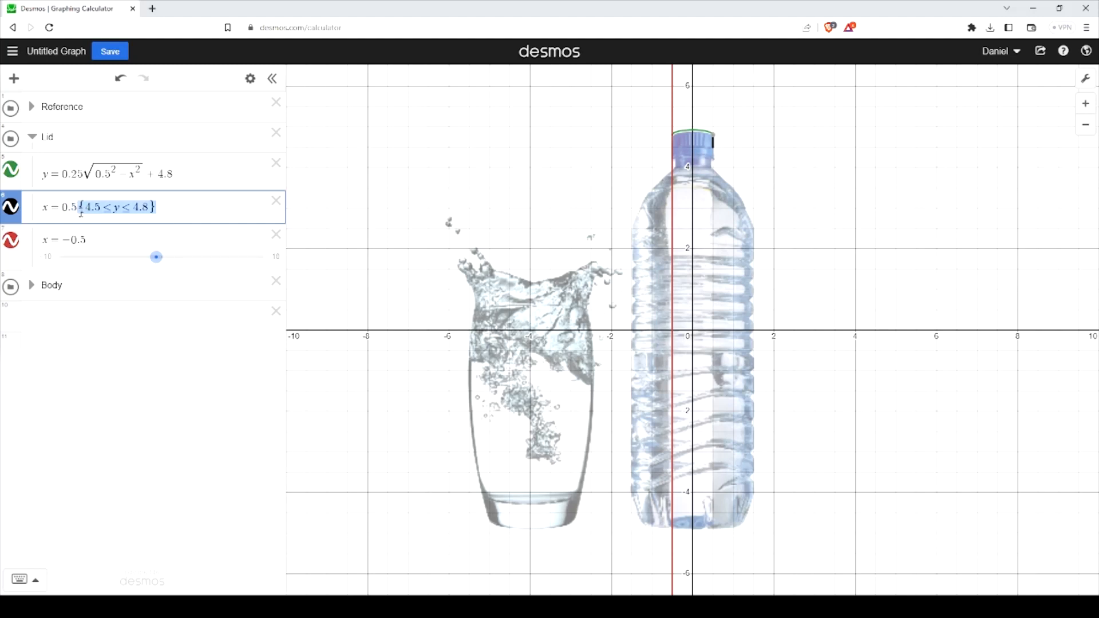
{"action": "key", "text": "BackSpace"}
{"action": "key", "text": "ctrl+z"}
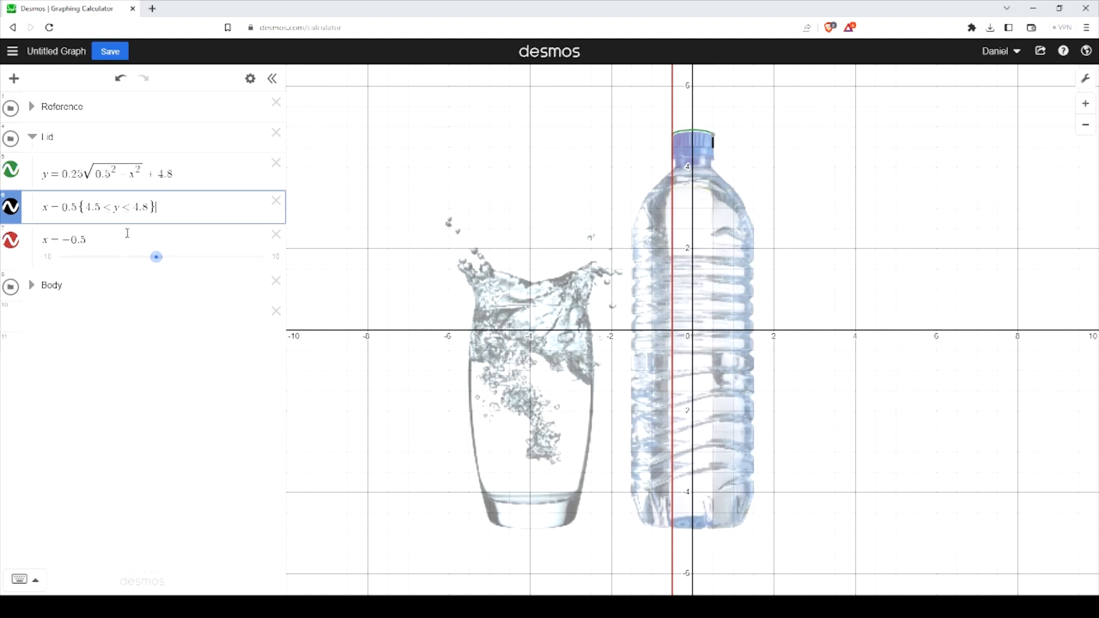
{"action": "left_click", "coordinate": [133, 244]}
{"action": "type", "text": "{4.5≤y≤4.8}"}
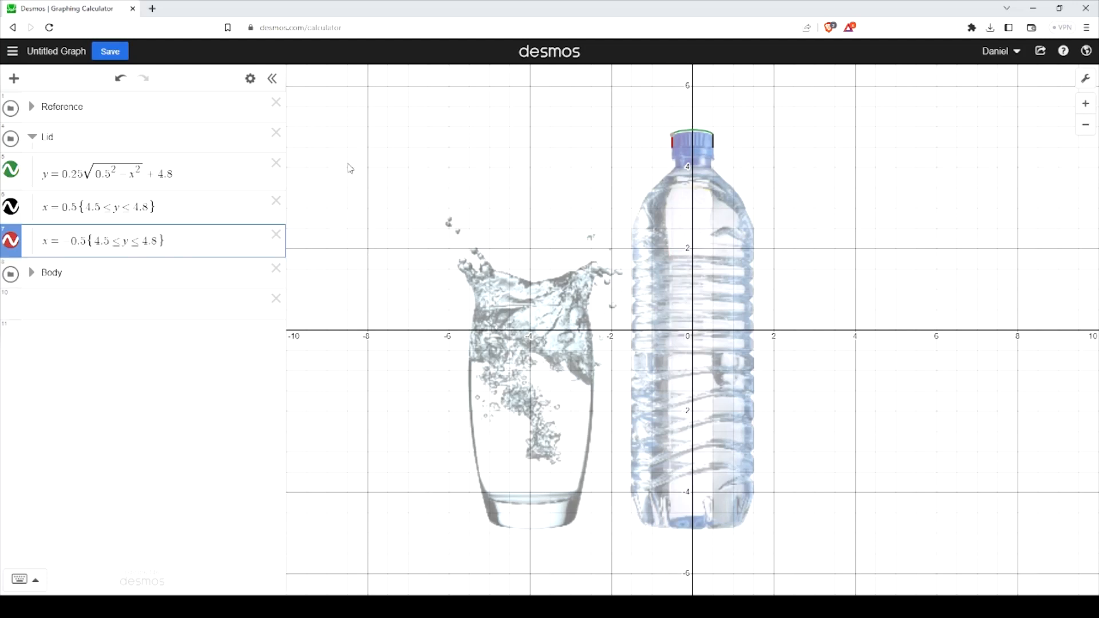
Recolor the cap's top curve and the x = -0.5 line black, matching the x = 0.5 line.
{"action": "left_click", "coordinate": [250, 79]}
{"action": "left_click", "coordinate": [11, 170]}
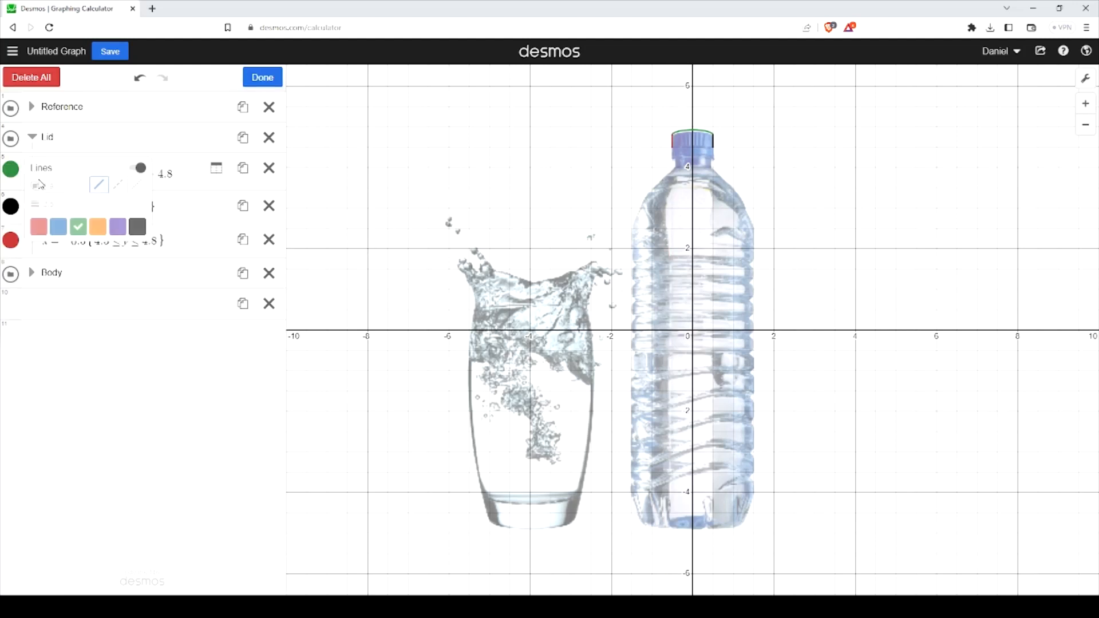
{"action": "left_click", "coordinate": [58, 227]}
{"action": "left_click", "coordinate": [11, 206]}
{"action": "left_click", "coordinate": [11, 207]}
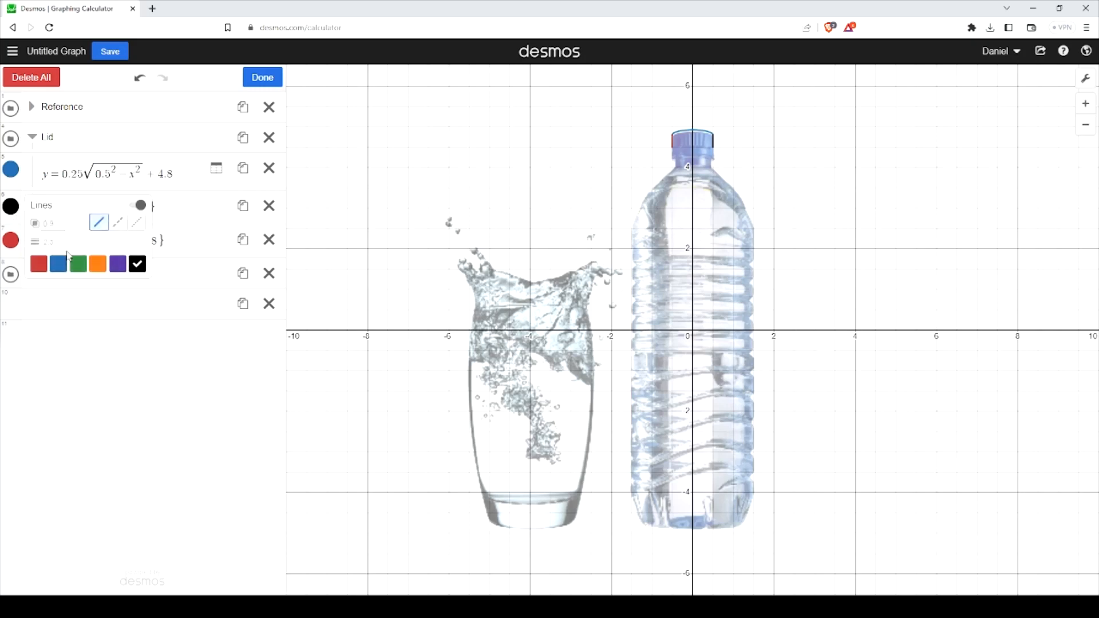
{"action": "left_click", "coordinate": [11, 169]}
{"action": "left_click", "coordinate": [11, 170]}
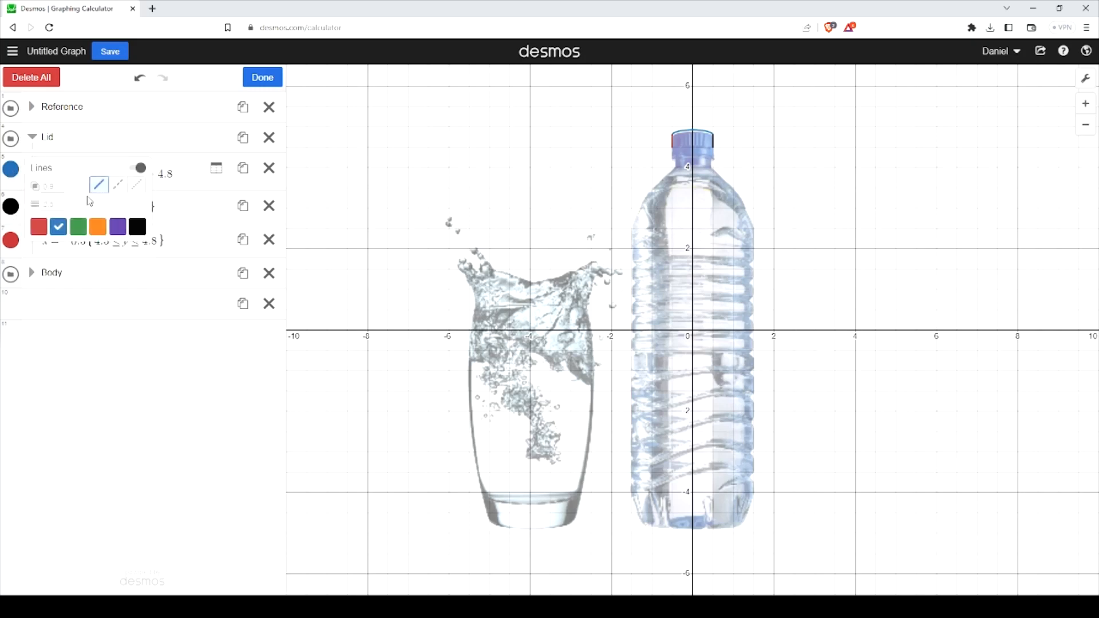
{"action": "left_click", "coordinate": [137, 227]}
{"action": "left_click", "coordinate": [11, 240]}
{"action": "left_click", "coordinate": [11, 239]}
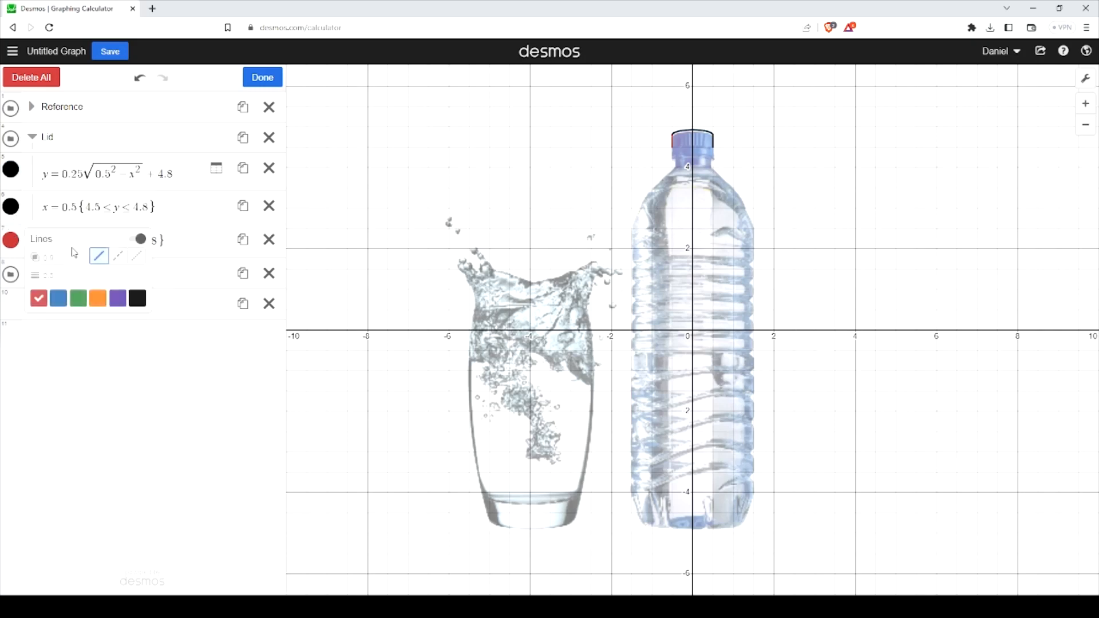
{"action": "left_click", "coordinate": [138, 298]}
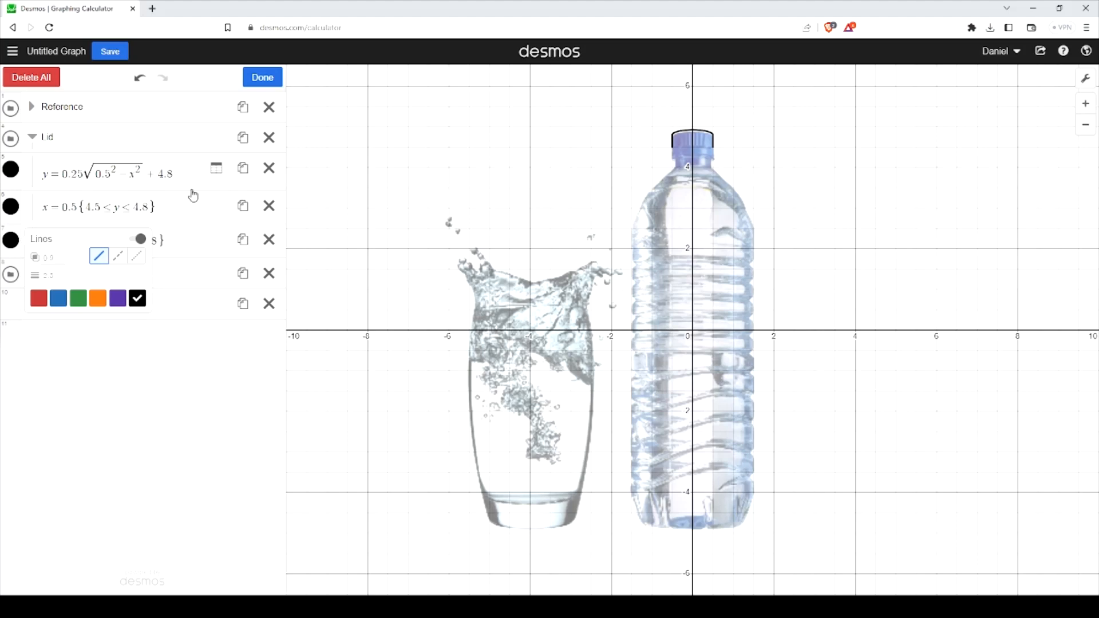
{"action": "left_click", "coordinate": [263, 78]}
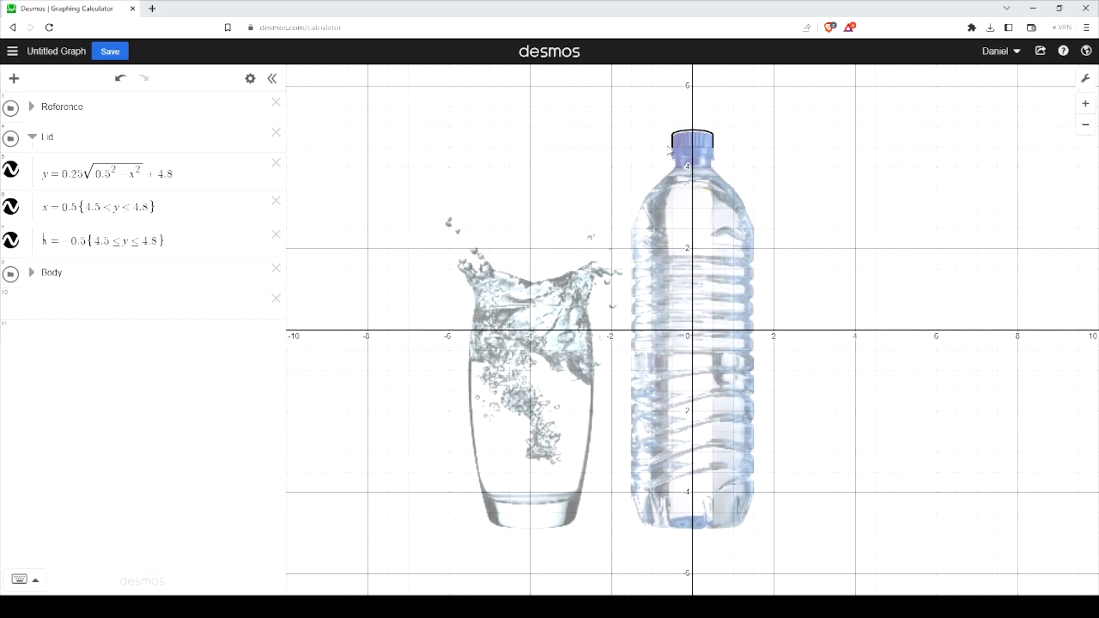
Add the horizontal line y = 4.5 after the x = -0.5 line in the Lid folder.
{"action": "left_click", "coordinate": [191, 256]}
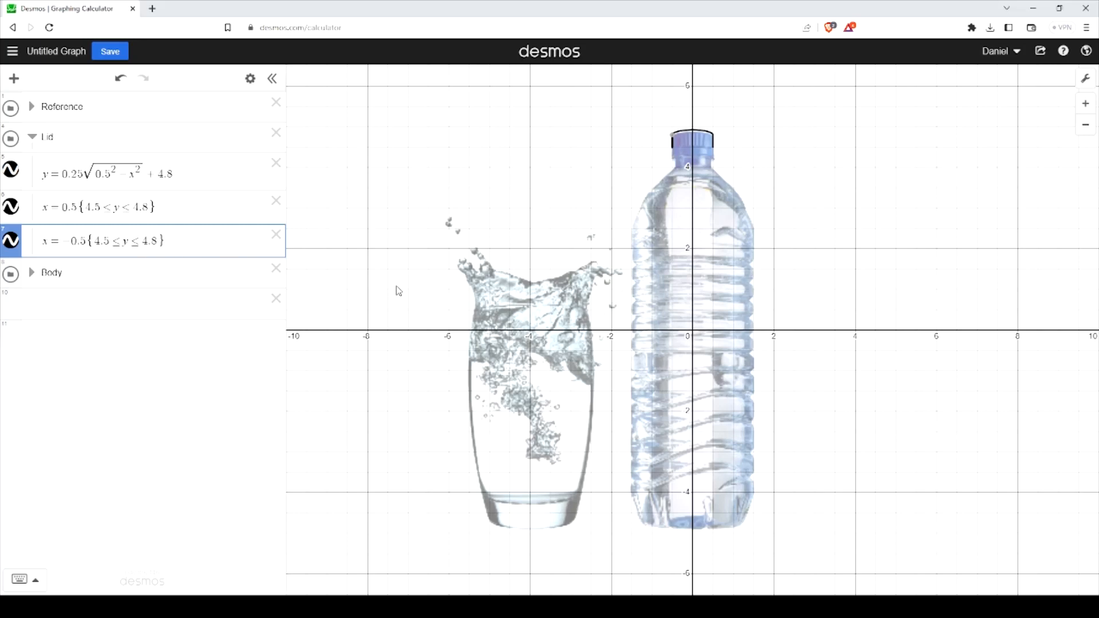
{"action": "key", "text": "Return"}
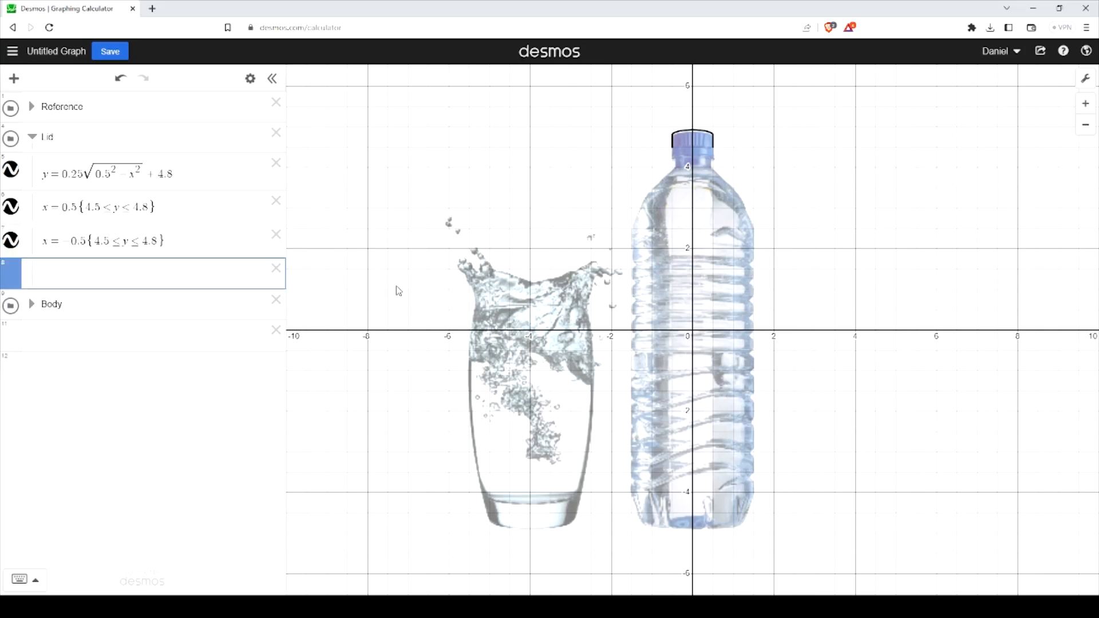
{"action": "type", "text": "x=-0.5{4.5"}
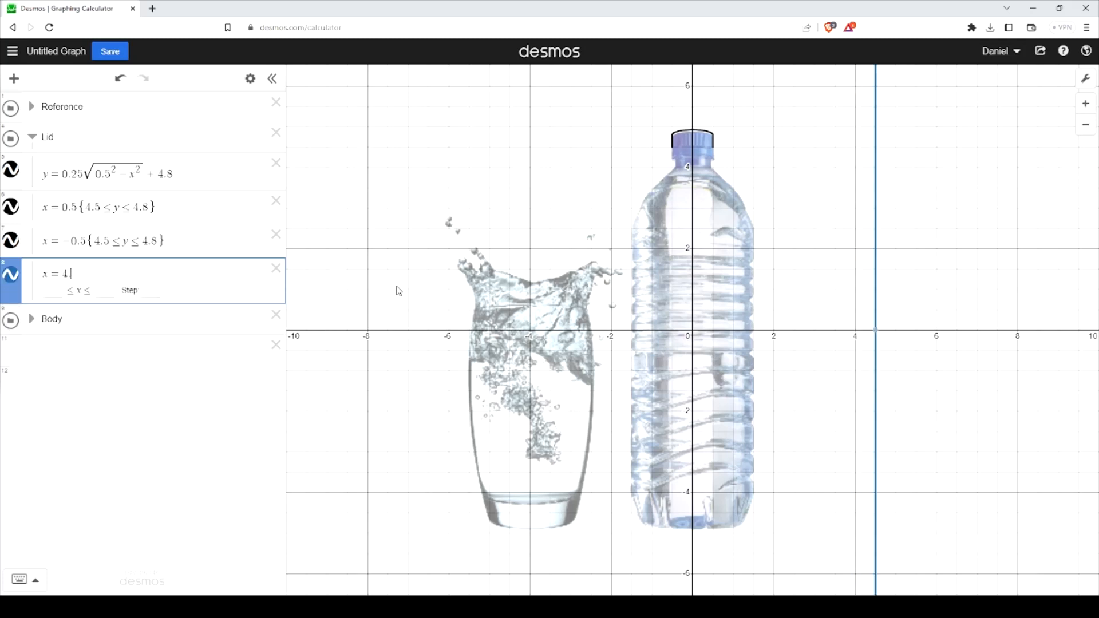
{"action": "key", "text": "BackSpace"}
{"action": "key", "text": "BackSpace"}
{"action": "key", "text": "BackSpace"}
{"action": "key", "text": "BackSpace"}
{"action": "key", "text": "BackSpace"}
{"action": "type", "text": "y"}
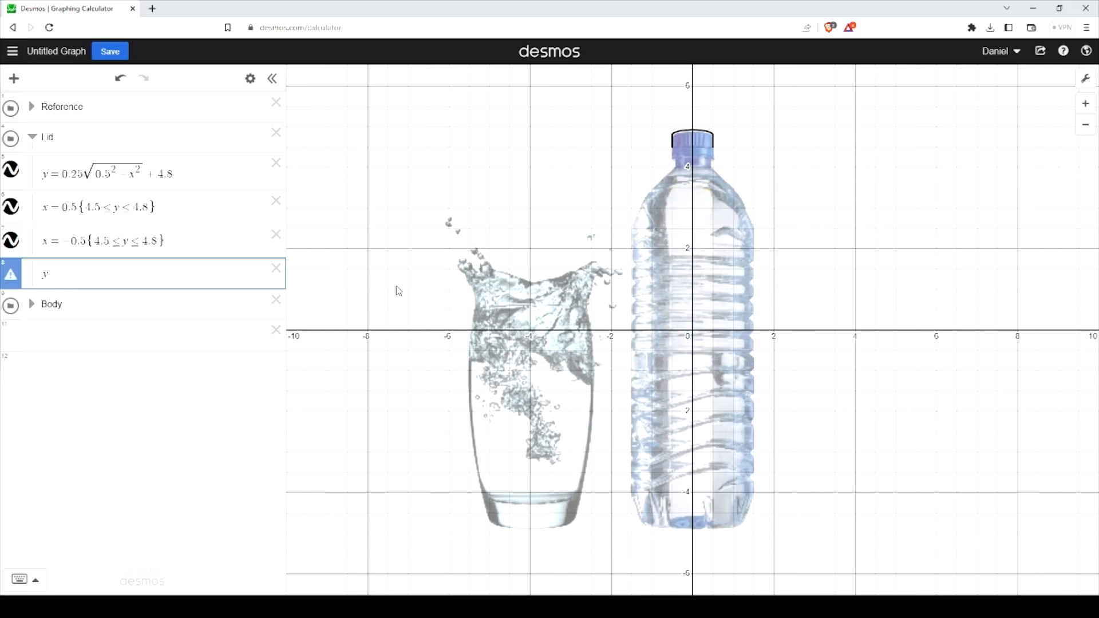
{"action": "type", "text": "=4.5"}
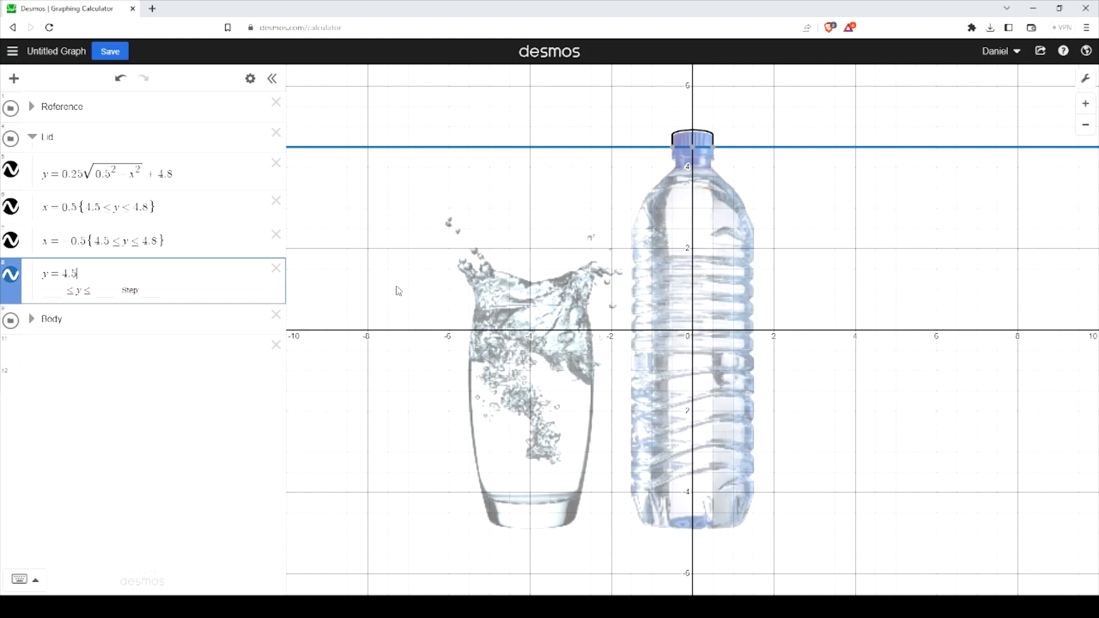
Restrict the horizontal line y = 4.5 to -0.55 ≤ x ≤ 0.55.
{"action": "type", "text": "{0<"}
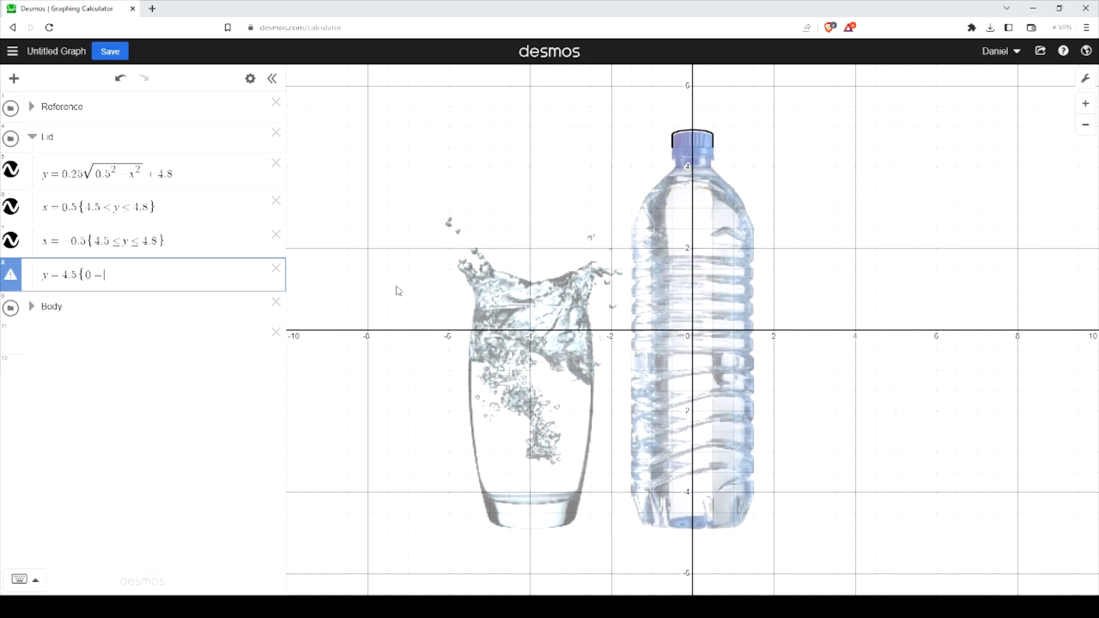
{"action": "key", "text": "BackSpace"}
{"action": "key", "text": "BackSpace"}
{"action": "type", "text": "{-0.55"}
{"action": "type", "text": "<"}
{"action": "type", "text": "x<=0.55"}
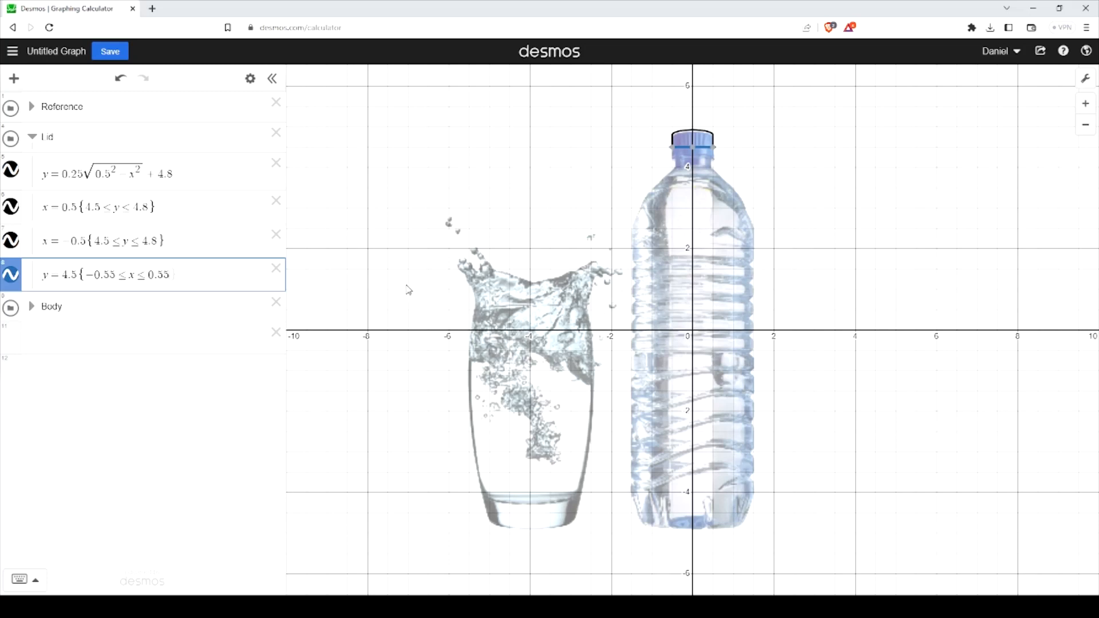
{"action": "left_click_drag", "start_coordinate": [85, 275], "coordinate": [184, 277]}
{"action": "left_click", "coordinate": [177, 276]}
Add the vertical lines x = -0.55 and x = 0.55 in the Lid folder for the sides of the cap's lower ring.
{"action": "key", "text": "Return"}
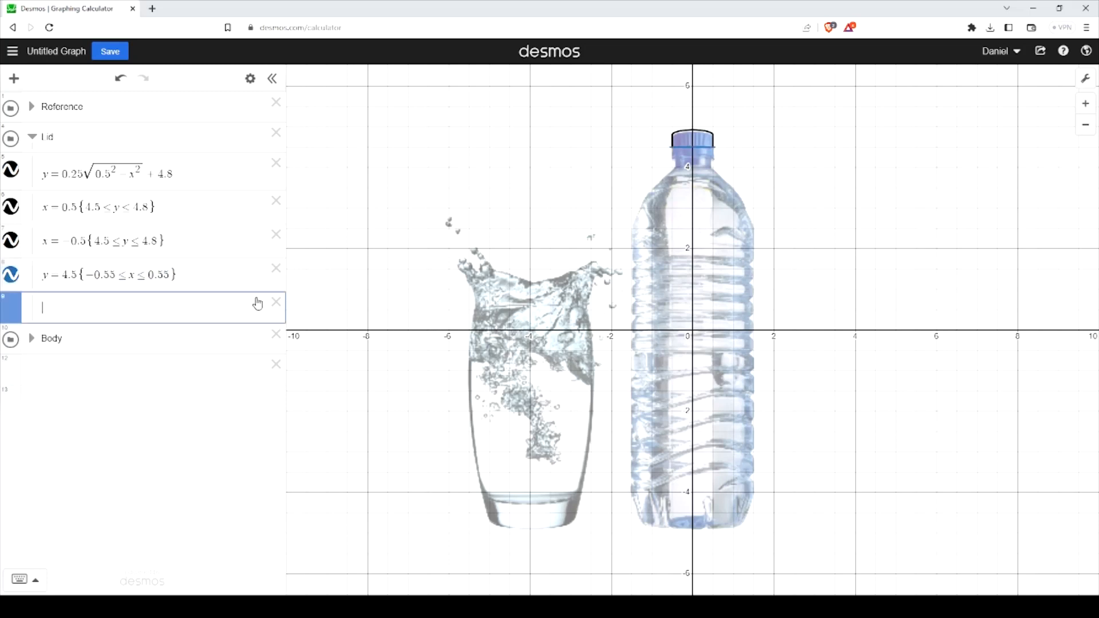
{"action": "type", "text": "x="}
{"action": "key", "text": "BackSpace"}
{"action": "type", "text": "=-0.55"}
{"action": "key", "text": "Return"}
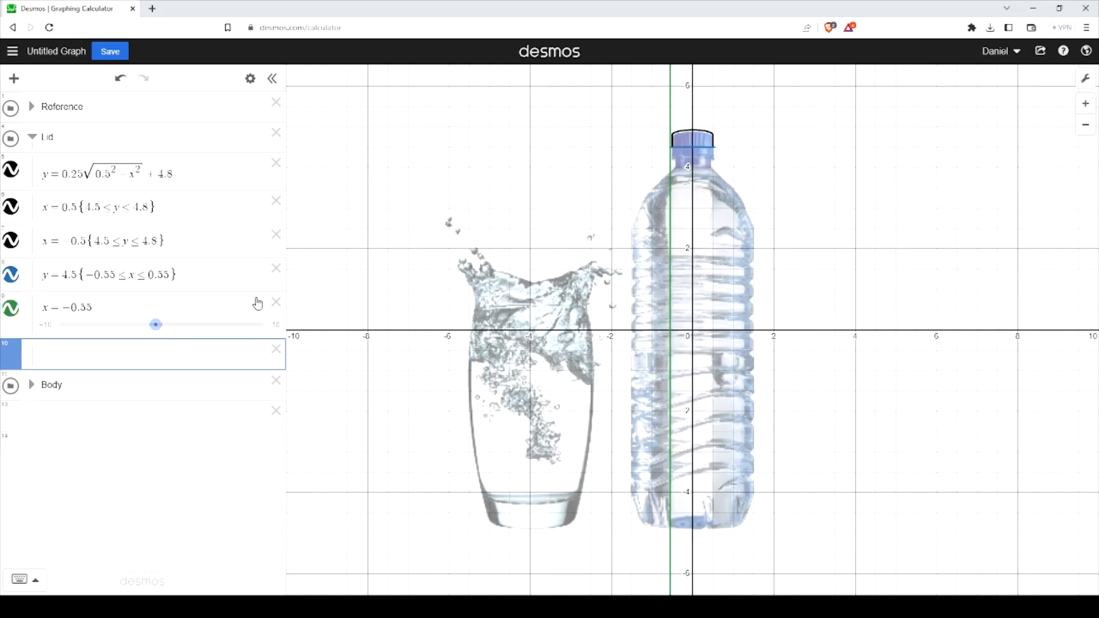
{"action": "type", "text": "x=0.55"}
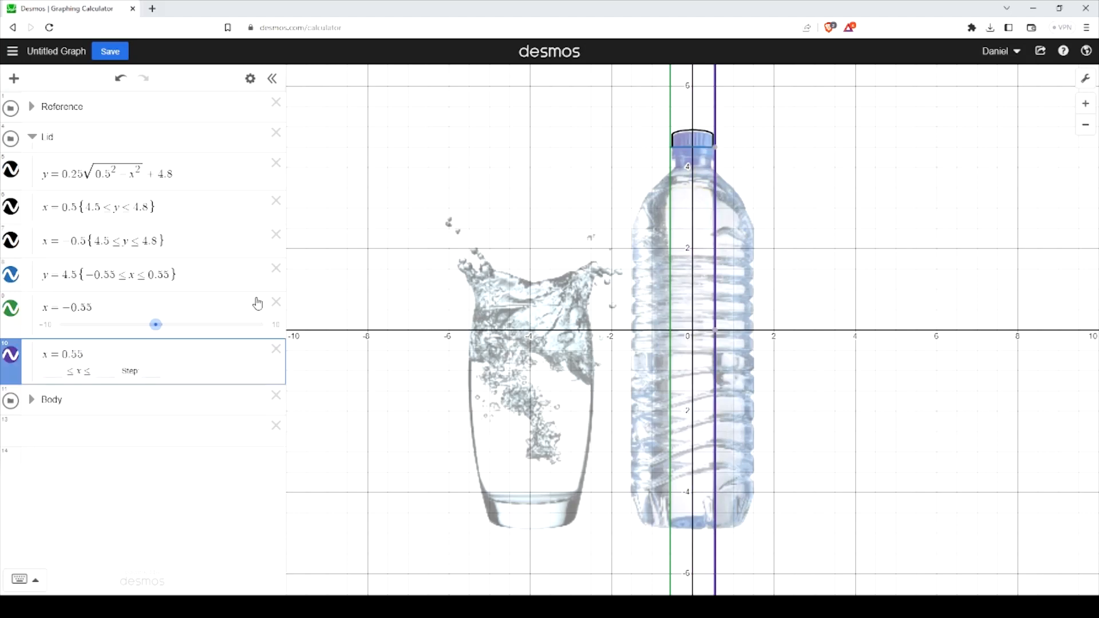
Restrict the vertical line x = -0.55 to y-values from 4.25 to 4.5.
{"action": "left_click", "coordinate": [109, 314]}
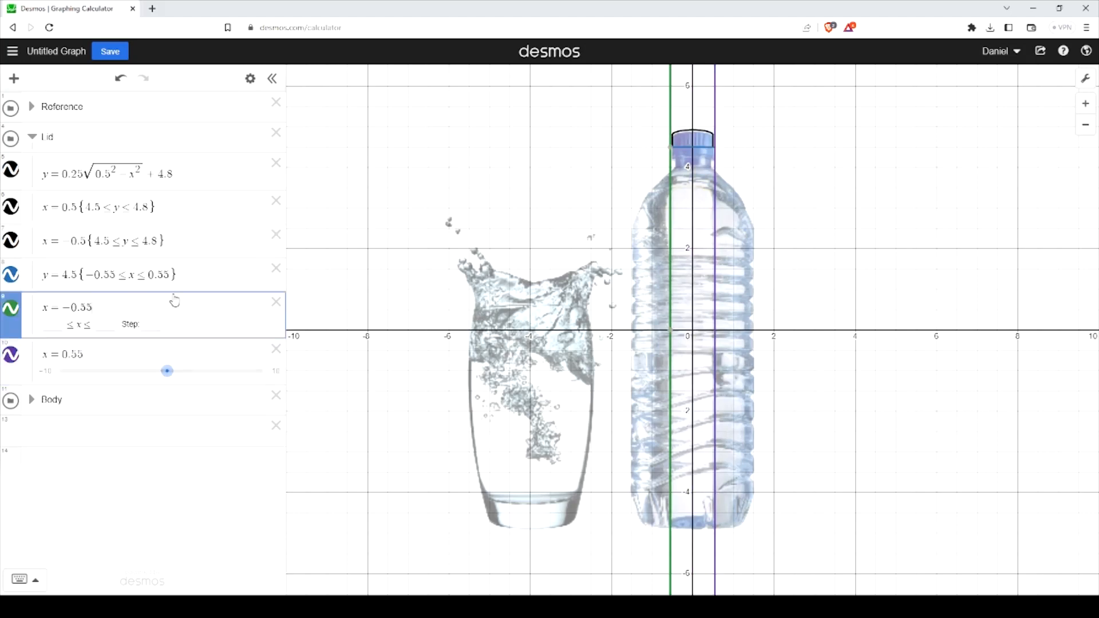
{"action": "type", "text": "{"}
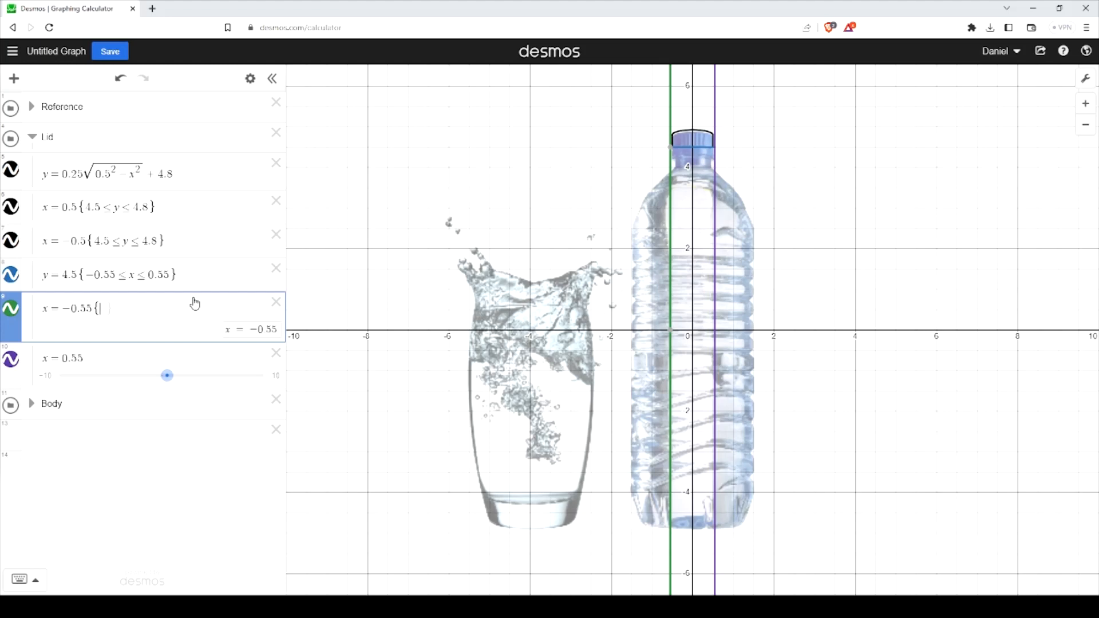
{"action": "type", "text": "4.25 < y <"}
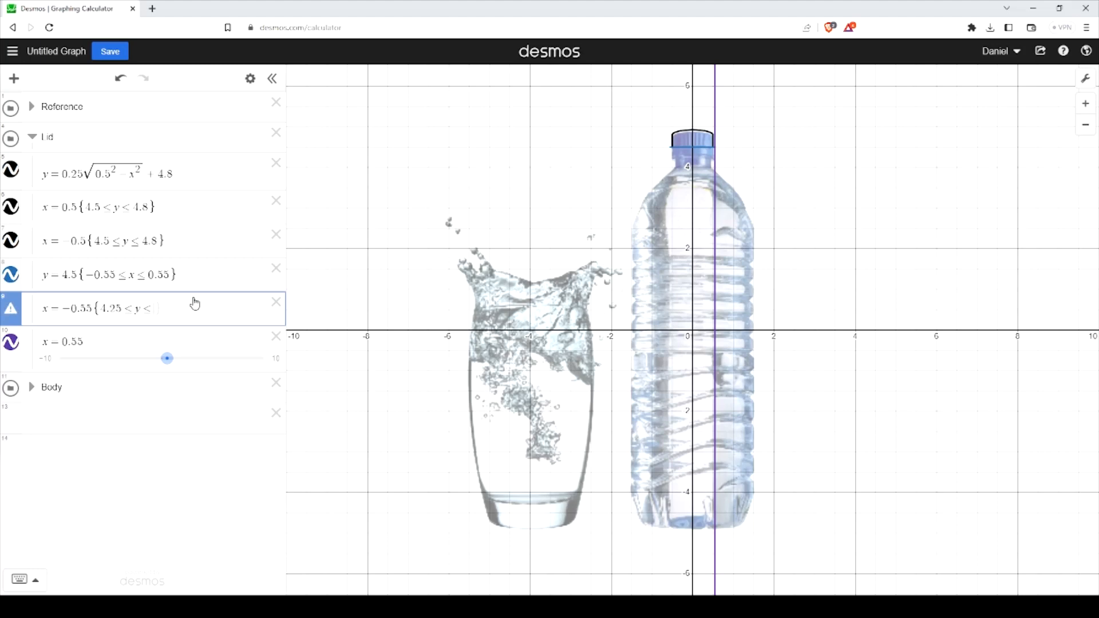
{"action": "type", "text": "4.5"}
Copy the y-restriction of the x = -0.55 line onto x = 0.55, keeping it on both lines.
{"action": "left_click_drag", "start_coordinate": [177, 309], "coordinate": [92, 309]}
{"action": "key", "text": "BackSpace"}
{"action": "left_click", "coordinate": [111, 372]}
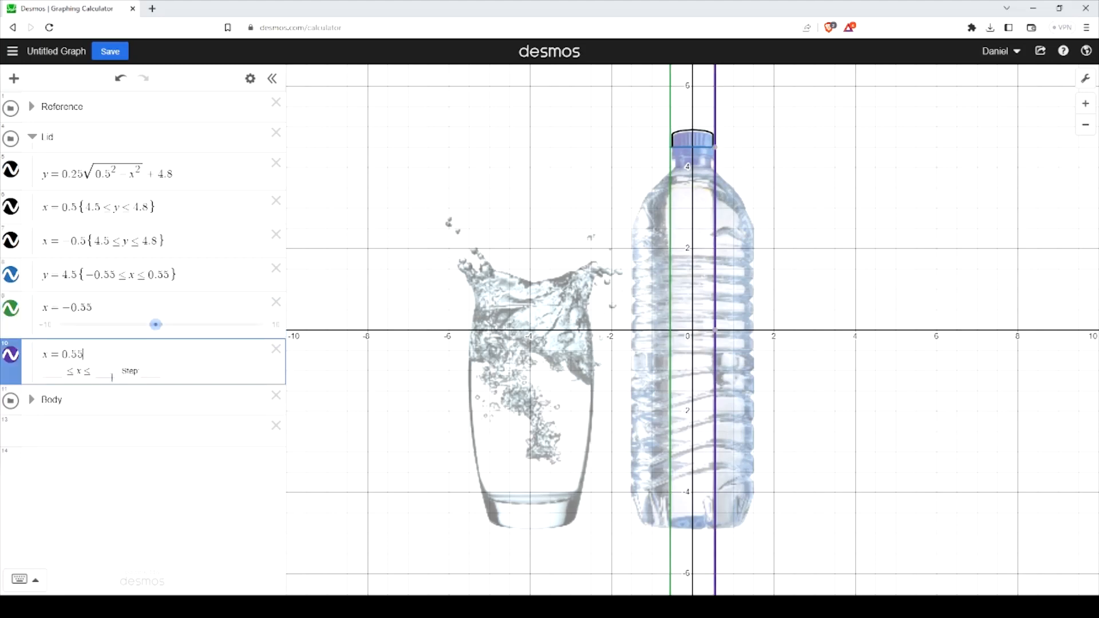
{"action": "key", "text": "ctrl+z"}
{"action": "key", "text": "ctrl+z"}
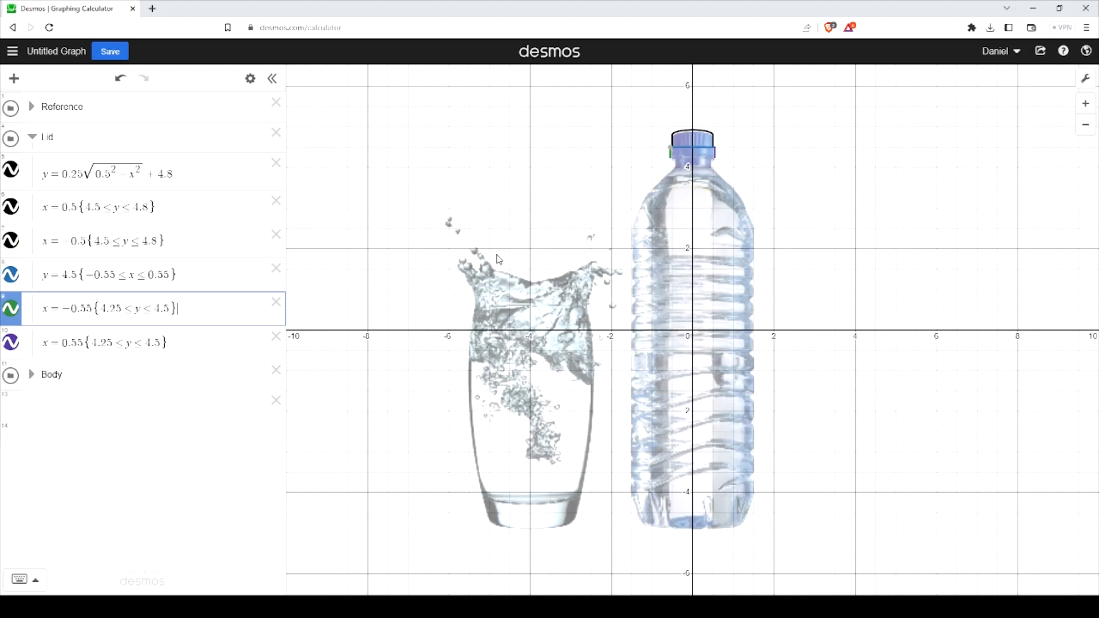
Enter the semicircle equation y = sqrt(0.55^2 - x^2) as a new expression at the end of the Lid folder.
{"action": "left_click", "coordinate": [177, 342]}
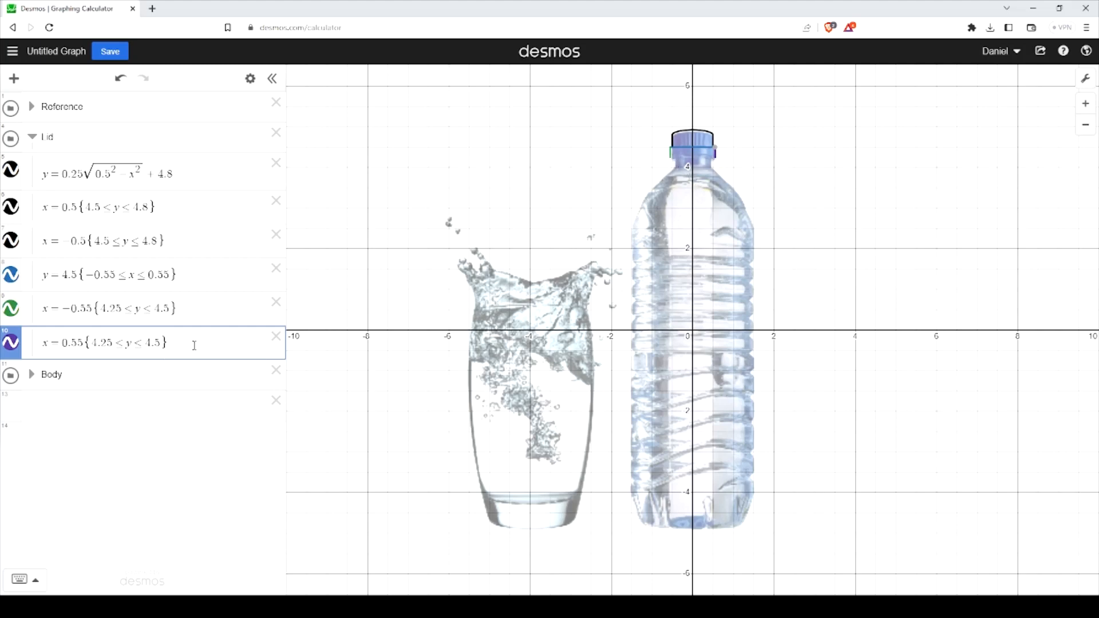
{"action": "key", "text": "Return"}
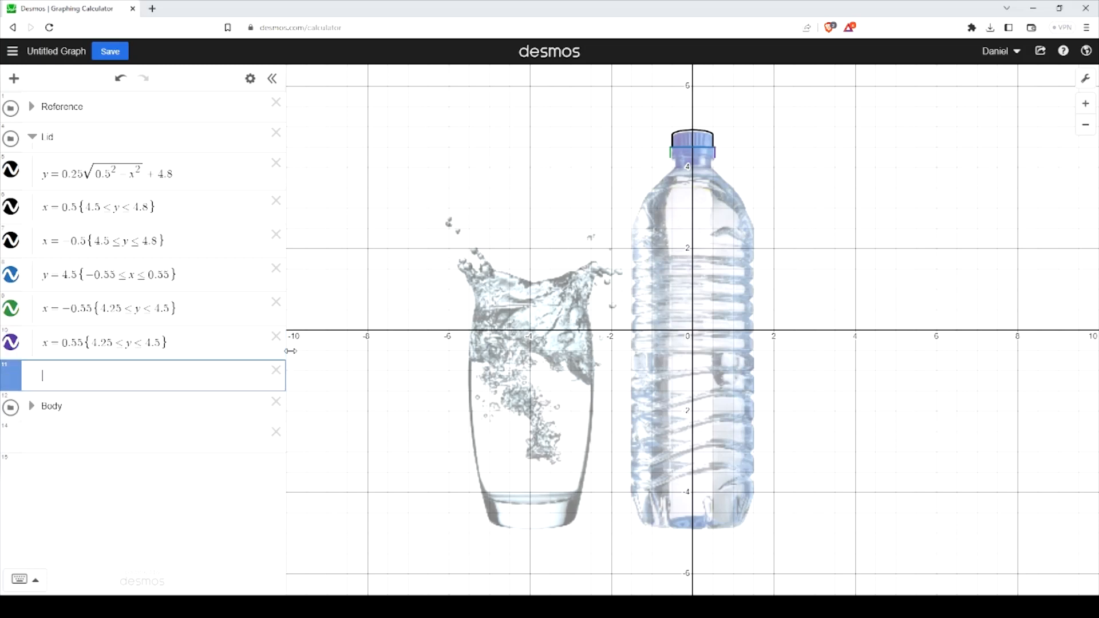
{"action": "type", "text": "y="}
{"action": "type", "text": "sqrt"}
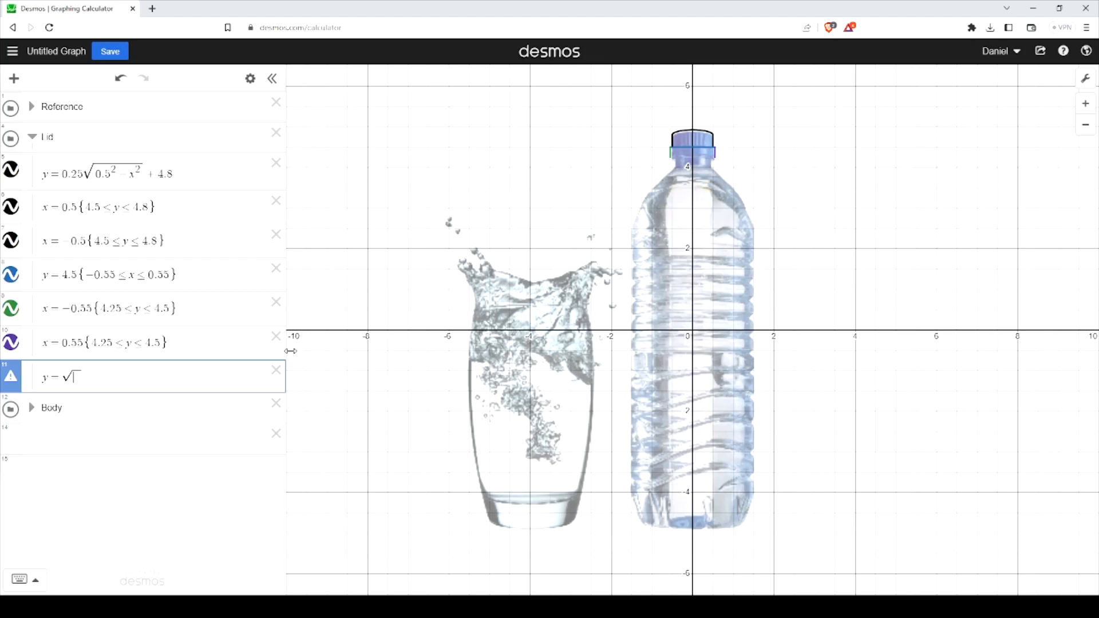
{"action": "type", "text": "0.5"}
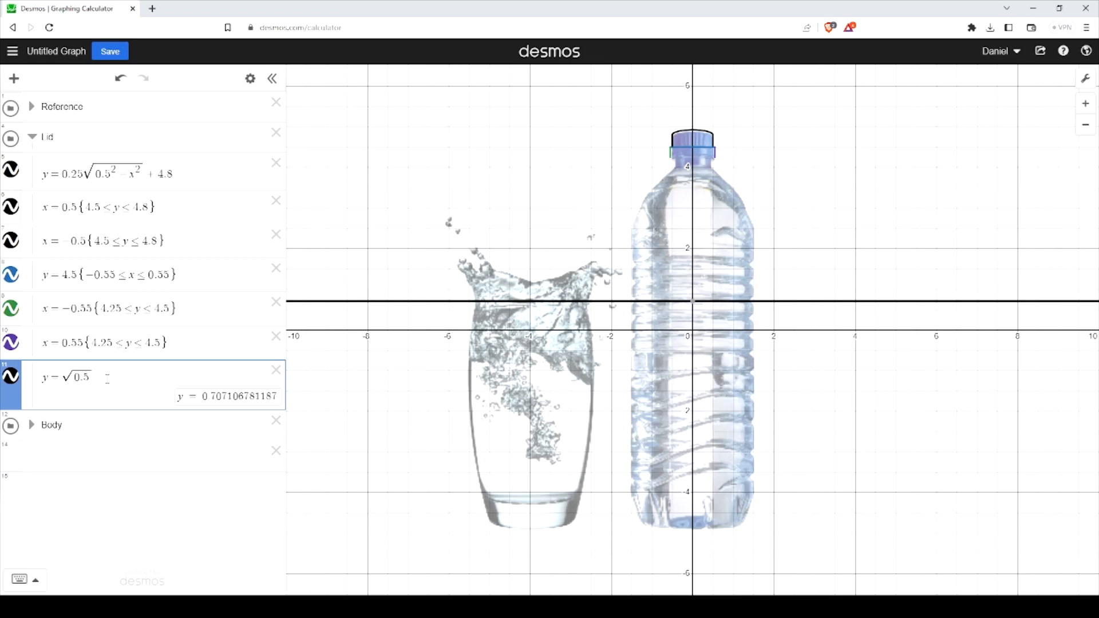
{"action": "type", "text": "5"}
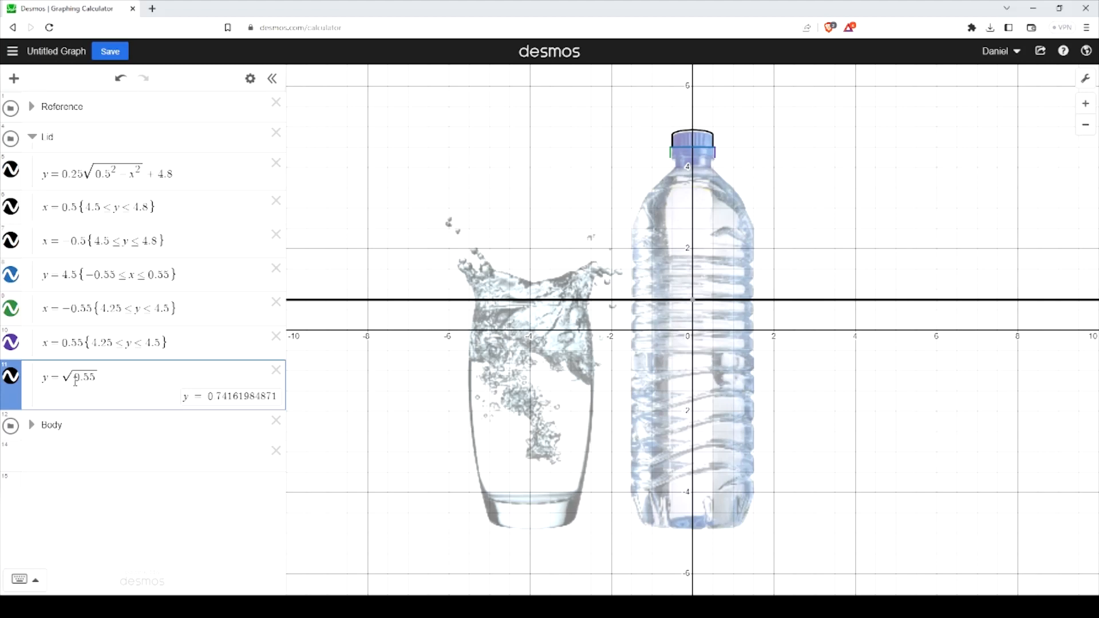
{"action": "type", "text": "^2"}
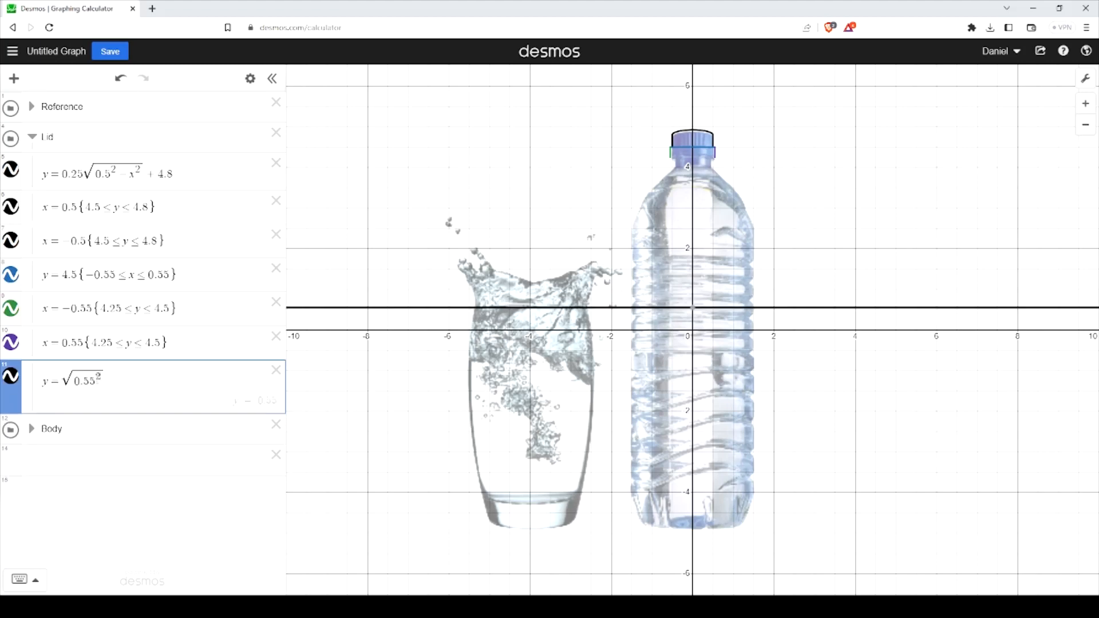
{"action": "type", "text": "-x"}
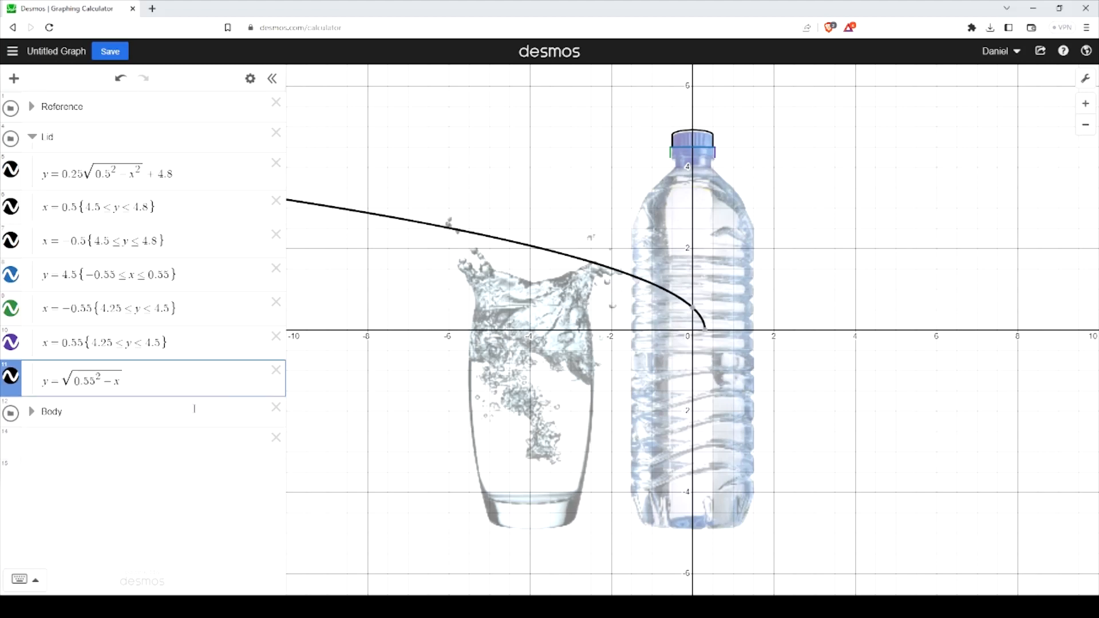
{"action": "type", "text": "^2"}
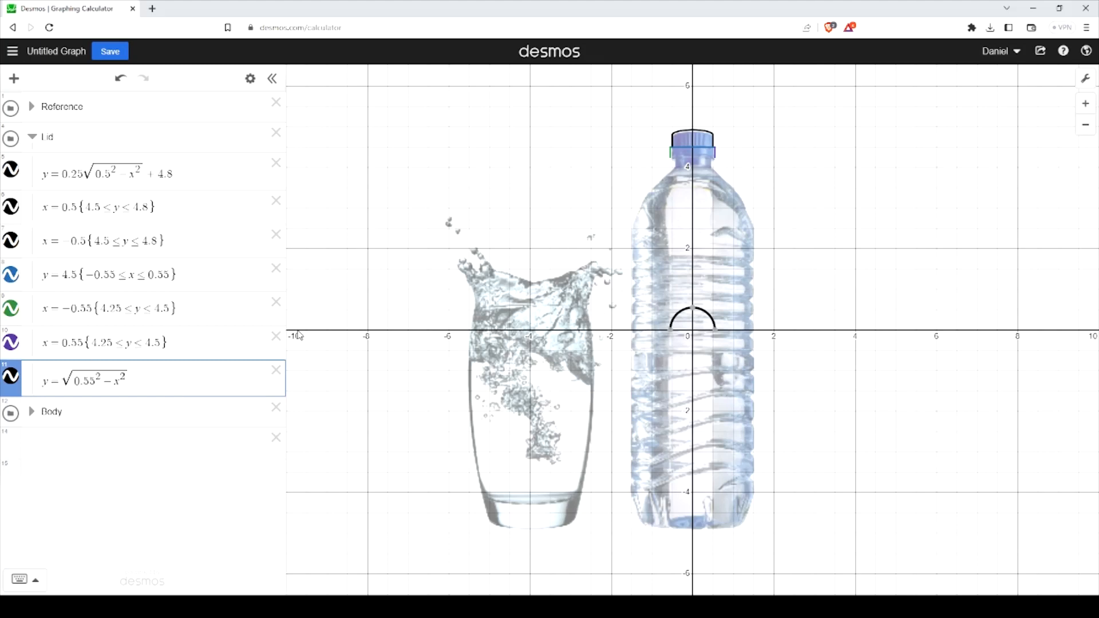
Shift the new semicircle up by 4.25 and flatten it with a factor of 0.1 to close the lower ring's bottom edge.
{"action": "double_click", "coordinate": [93, 344]}
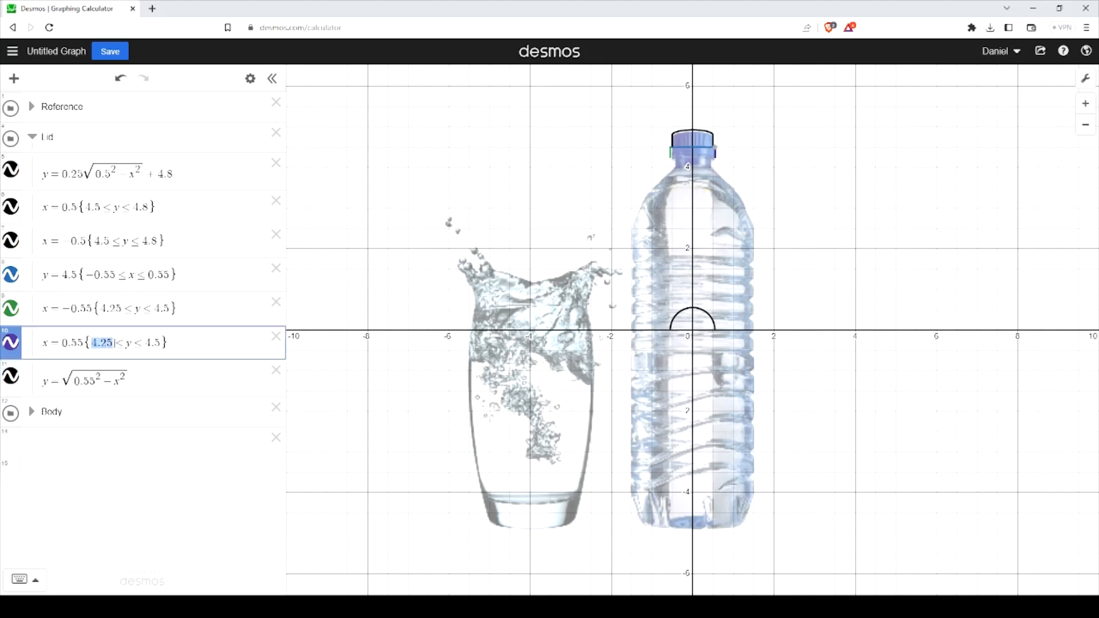
{"action": "left_click", "coordinate": [172, 374]}
{"action": "type", "text": "+4.25"}
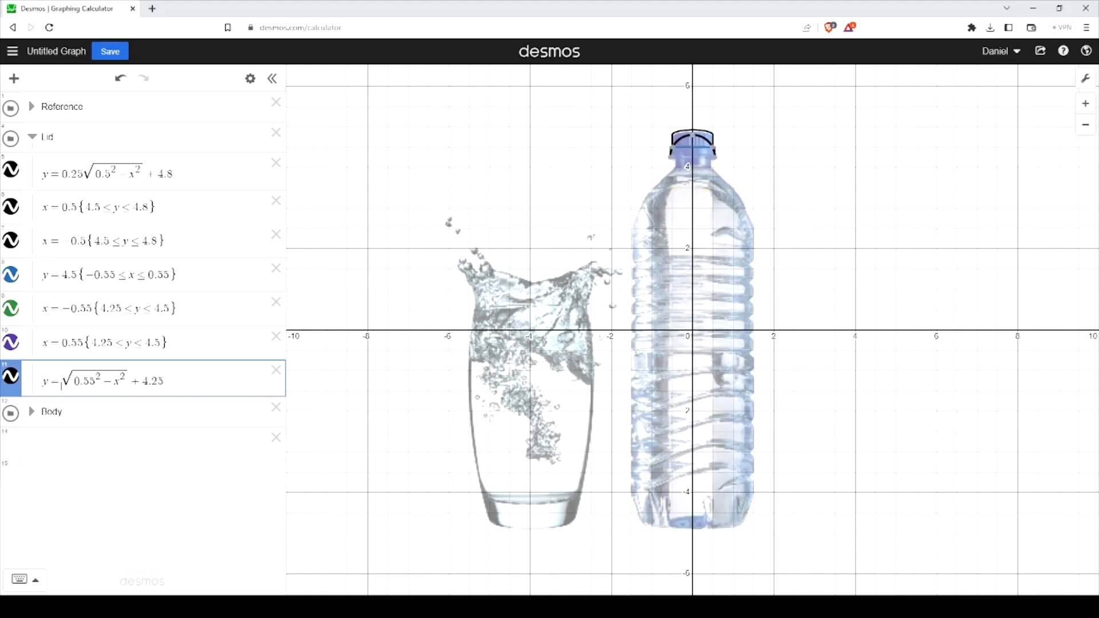
{"action": "type", "text": "0.1"}
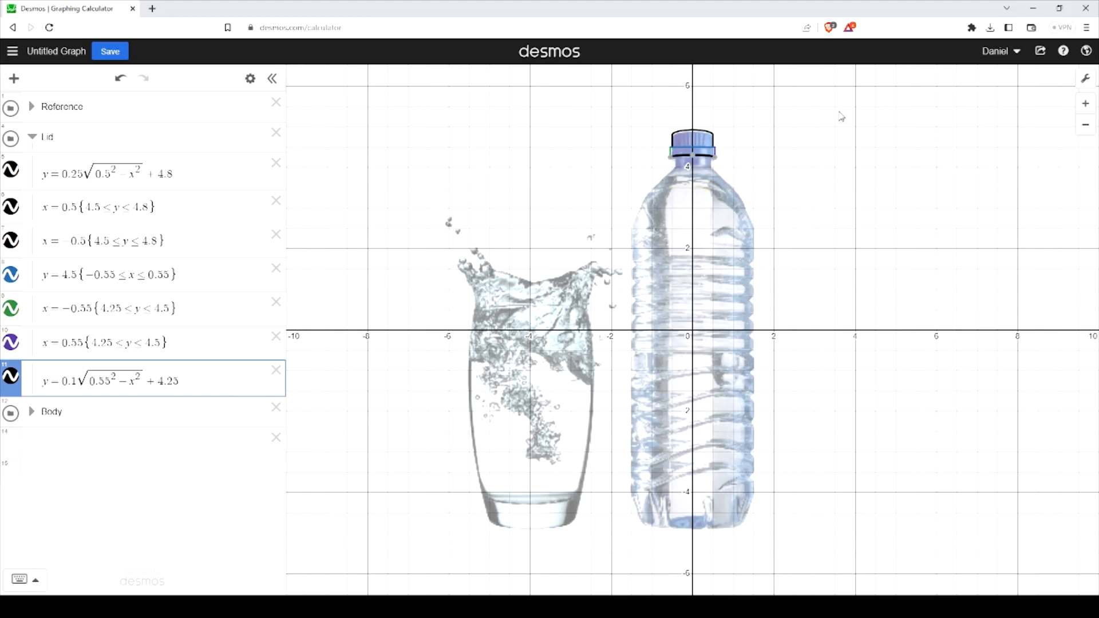
{"action": "left_click", "coordinate": [899, 232]}
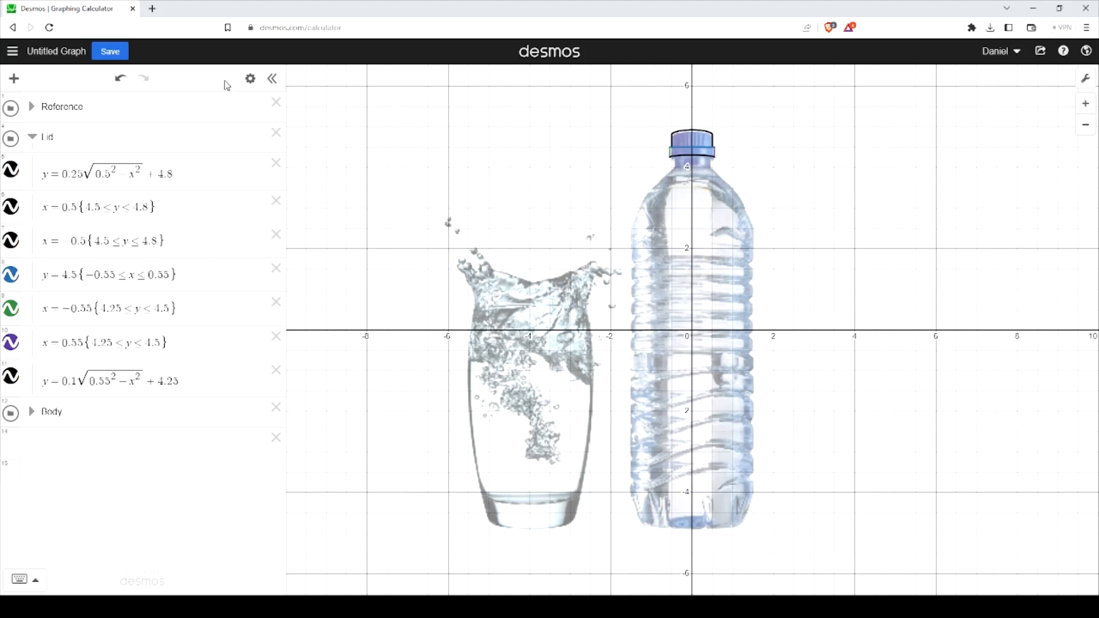
Change the colour of the y = 4.5, x = -0.55 and x = 0.55 lines to black.
{"action": "left_click", "coordinate": [251, 78]}
{"action": "left_click", "coordinate": [24, 278]}
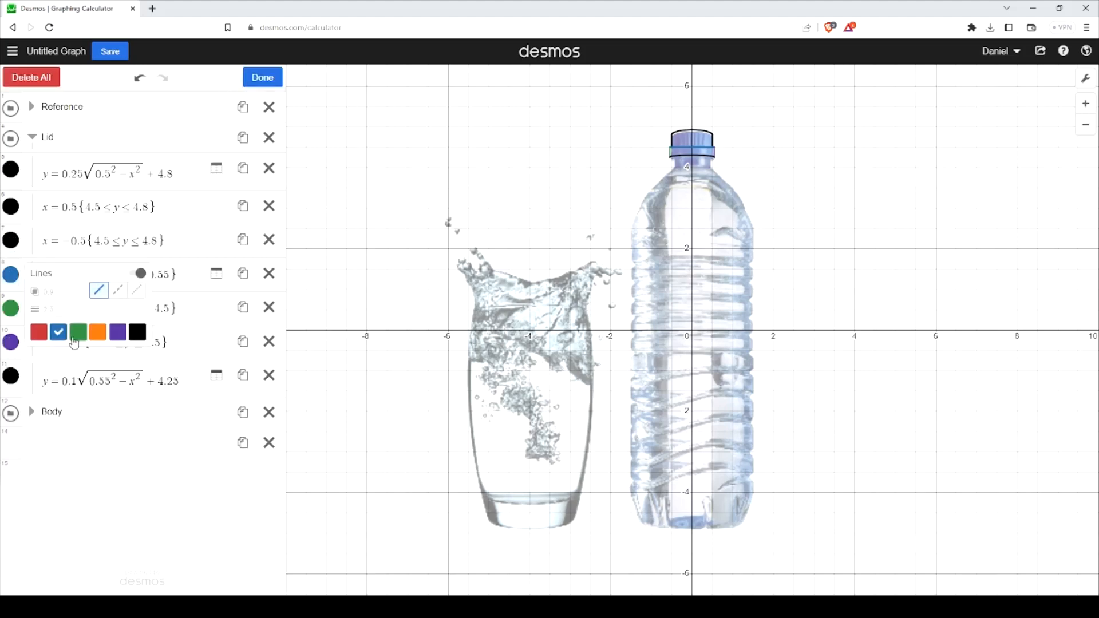
{"action": "left_click", "coordinate": [138, 332]}
{"action": "left_click", "coordinate": [11, 308]}
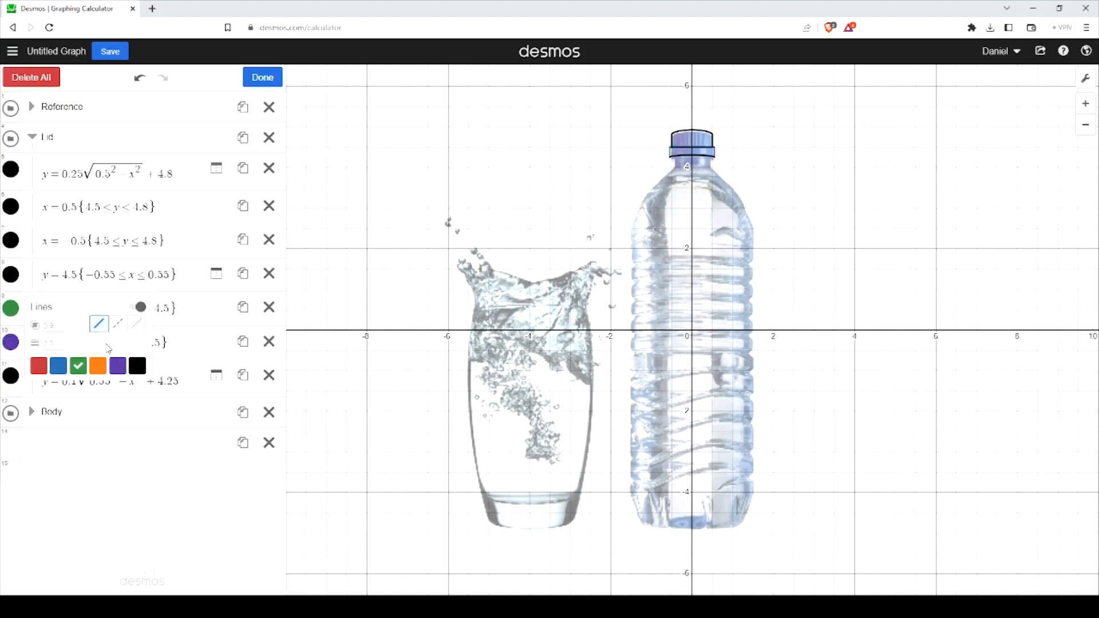
{"action": "left_click", "coordinate": [137, 365]}
{"action": "left_click", "coordinate": [11, 342]}
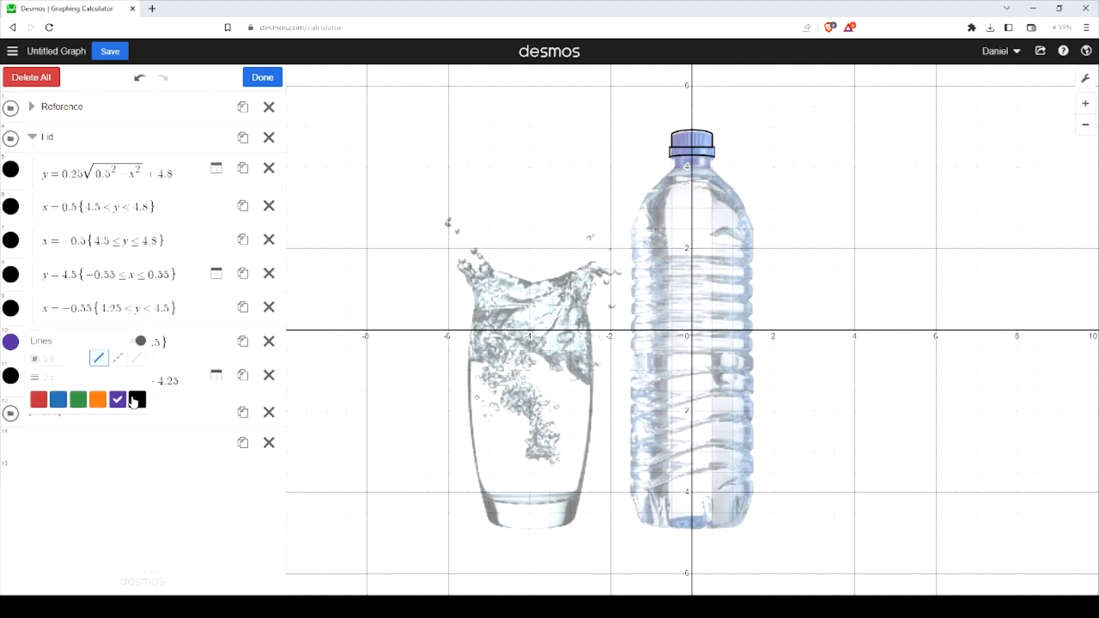
{"action": "left_click", "coordinate": [137, 399]}
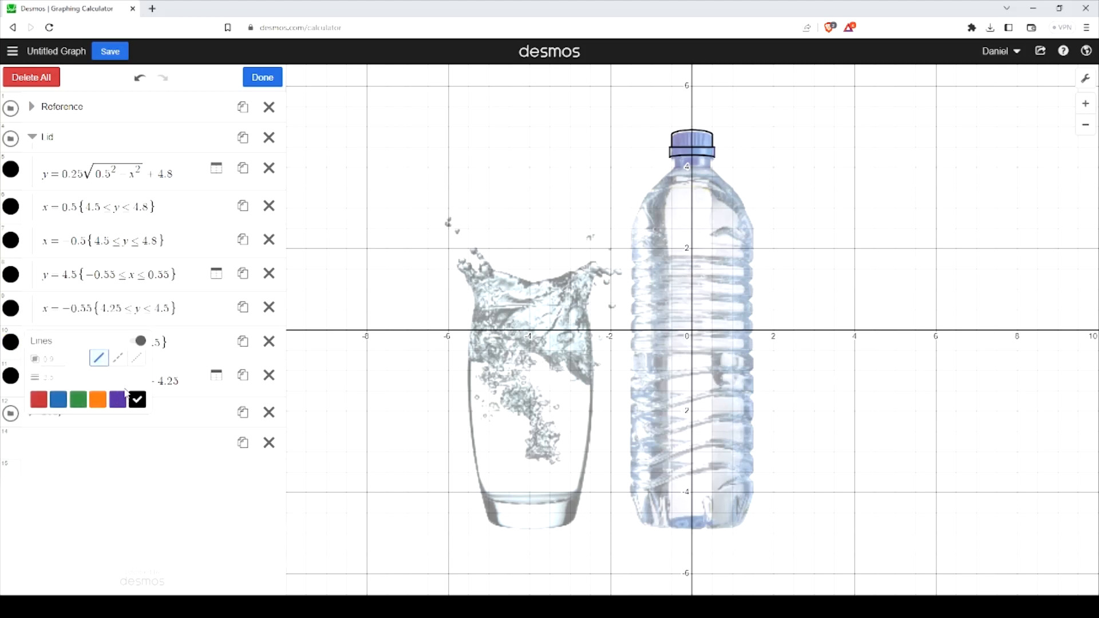
{"action": "left_click", "coordinate": [261, 77]}
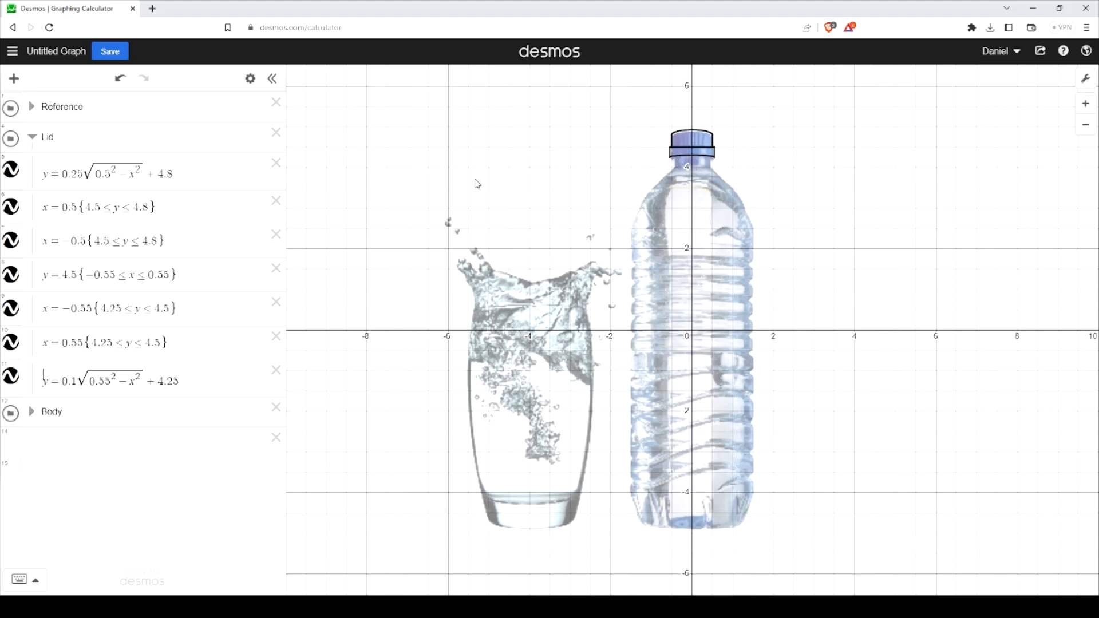
Add the vertical line x = 0.45 as a new expression at the end of the Lid folder for the neck's right side.
{"action": "left_click", "coordinate": [673, 148]}
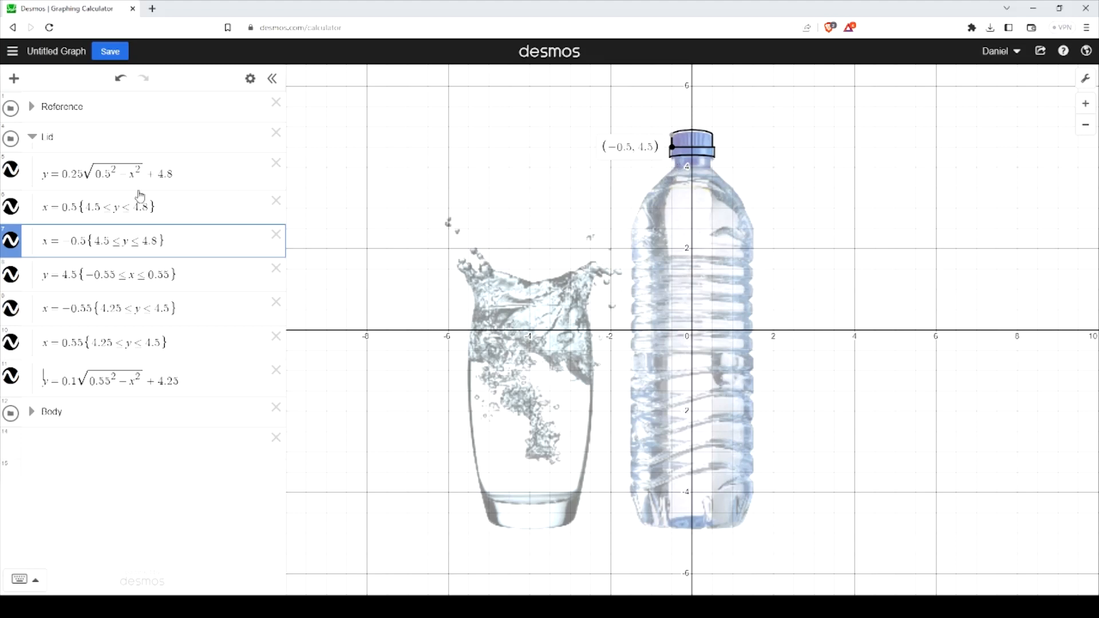
{"action": "left_click", "coordinate": [264, 375]}
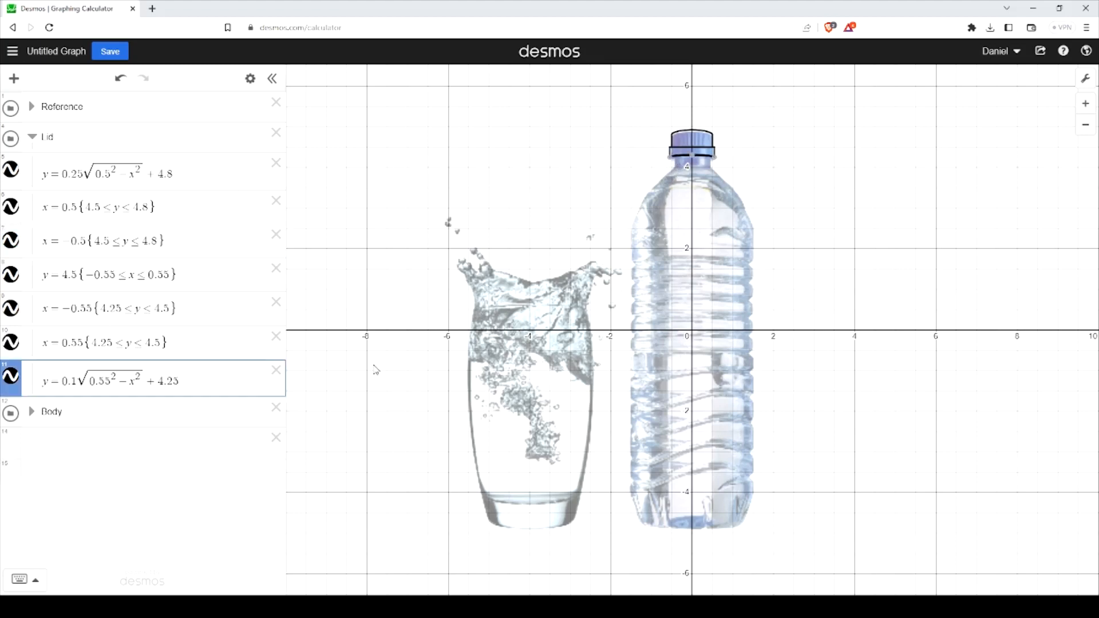
{"action": "key", "text": "Return"}
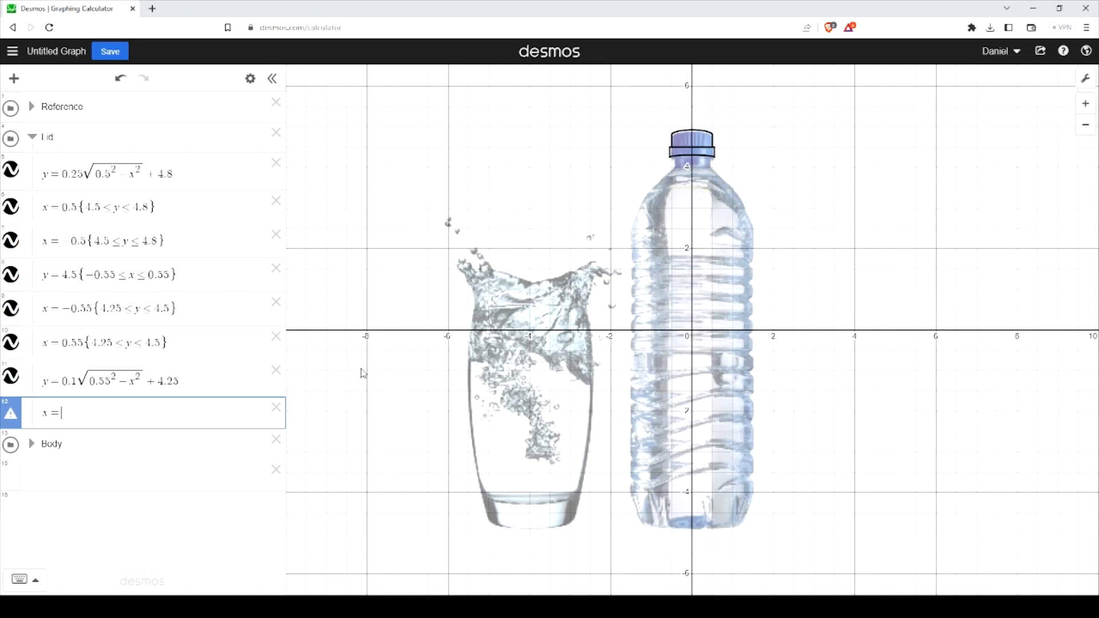
{"action": "type", "text": "0"}
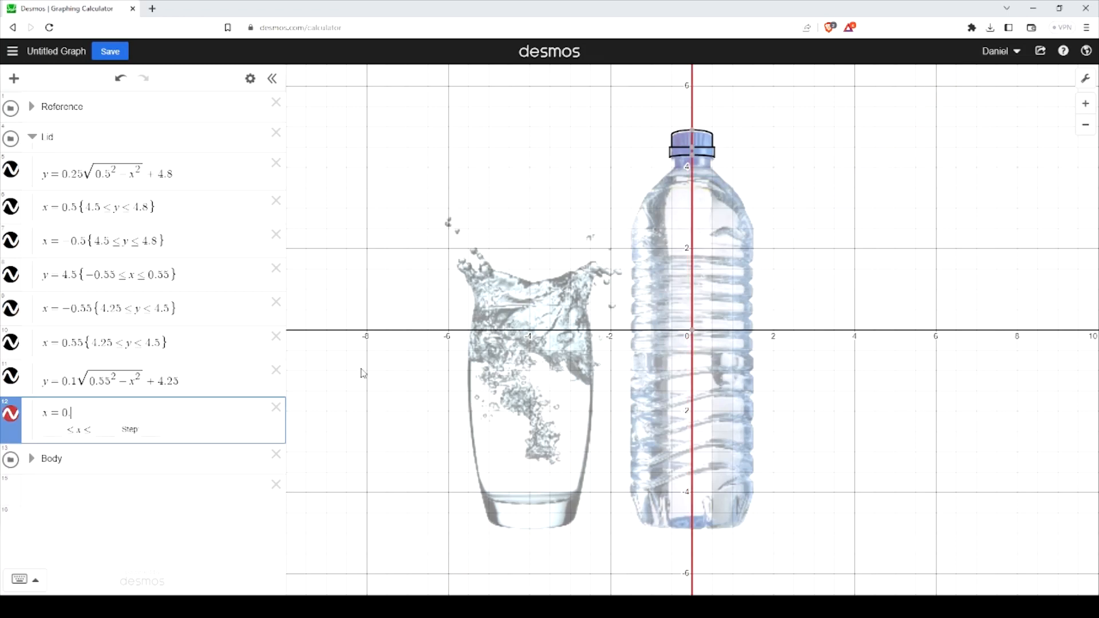
{"action": "type", "text": ".45"}
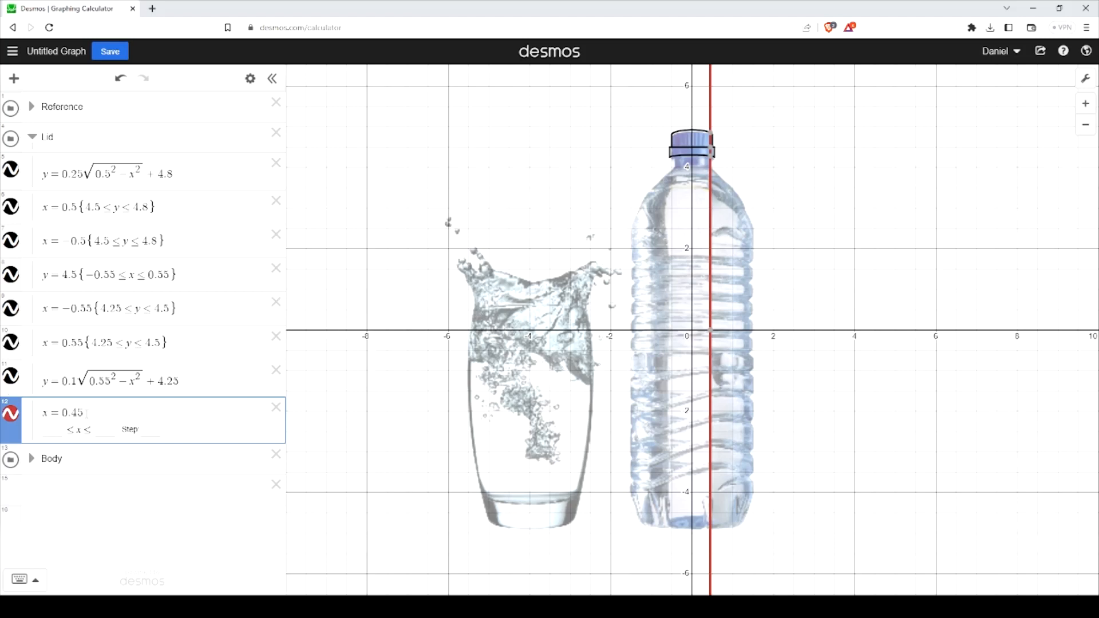
{"action": "left_click_drag", "start_coordinate": [84, 412], "coordinate": [62, 412]}
{"action": "left_click", "coordinate": [99, 410]}
Restrict the x = 0.45 line to 4.282 ≥ y ≥ 4 so it runs from the ring's bottom curve to the shoulder.
{"action": "scroll", "coordinate": [715, 169], "scroll_direction": "up", "scroll_amount": 3}
{"action": "scroll", "coordinate": [710, 158], "scroll_direction": "up", "scroll_amount": 10}
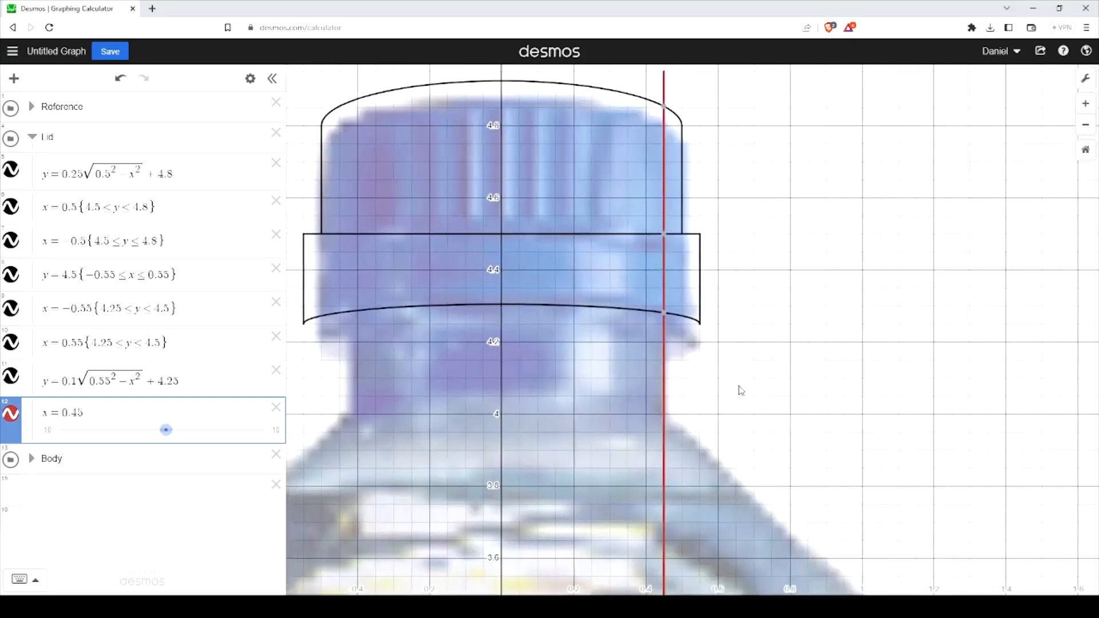
{"action": "scroll", "coordinate": [658, 334], "scroll_direction": "up", "scroll_amount": 2}
{"action": "mouse_move", "coordinate": [672, 325]}
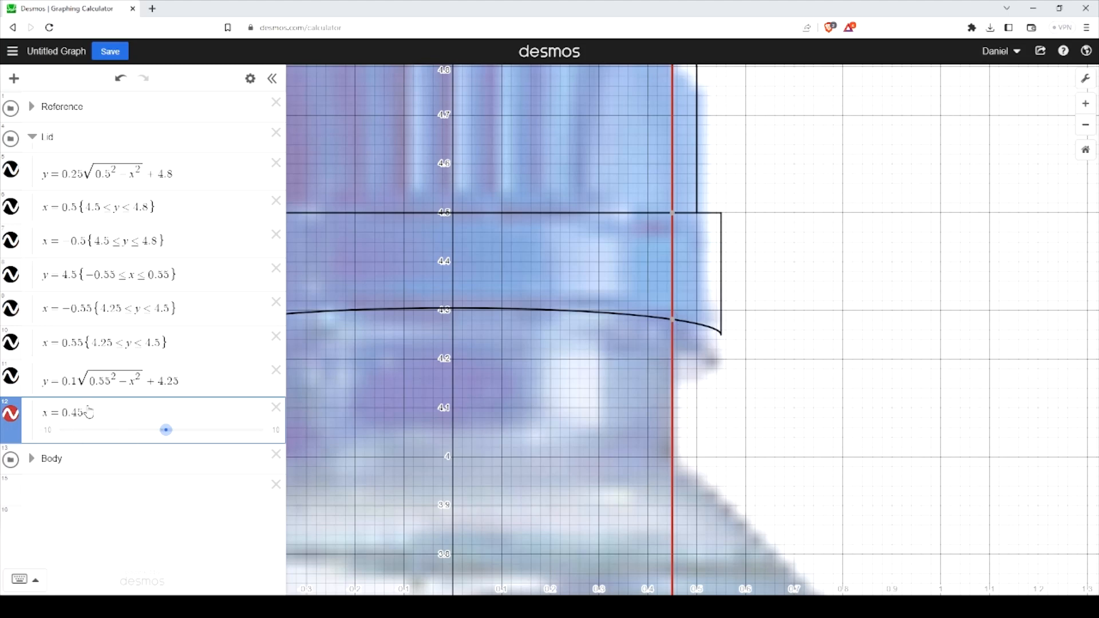
{"action": "left_click", "coordinate": [85, 412]}
{"action": "type", "text": "{"}
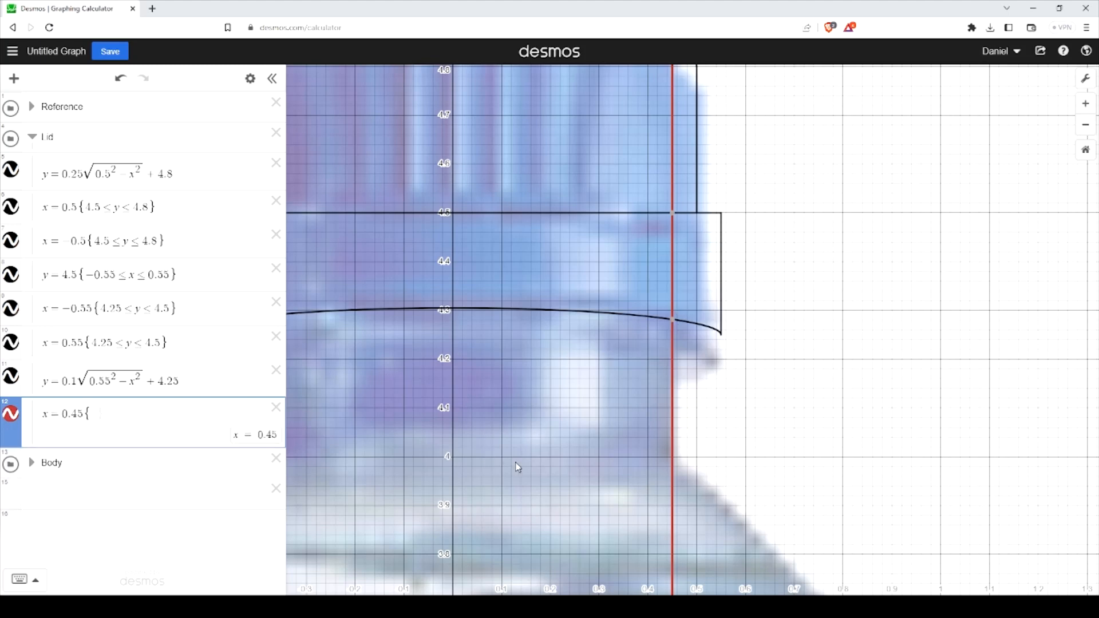
{"action": "type", "text": "4.22"}
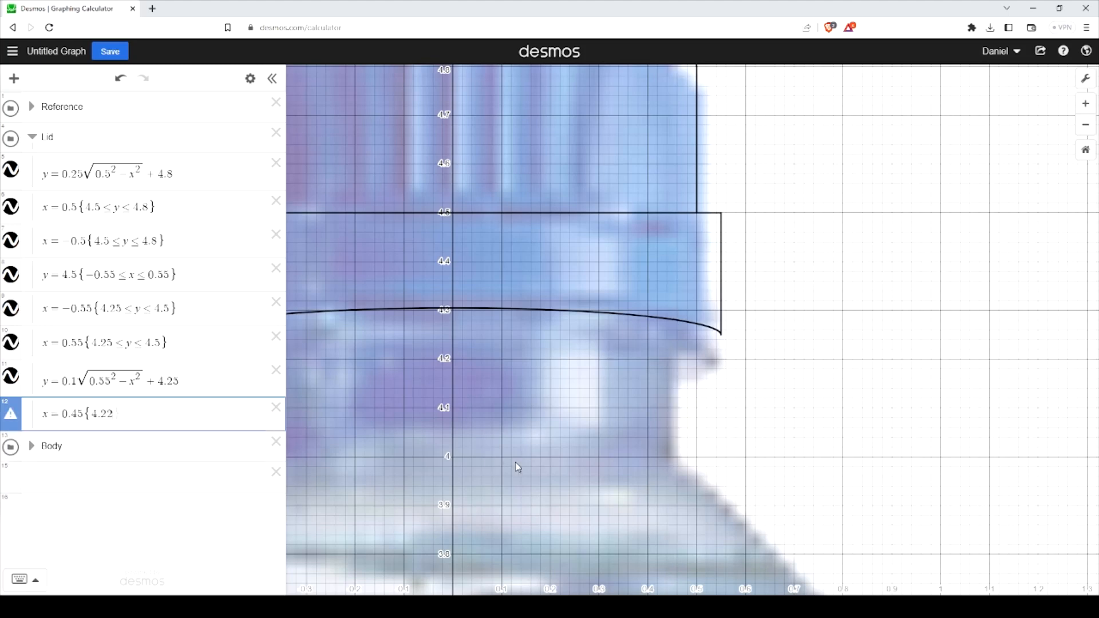
{"action": "type", "text": "82>−"}
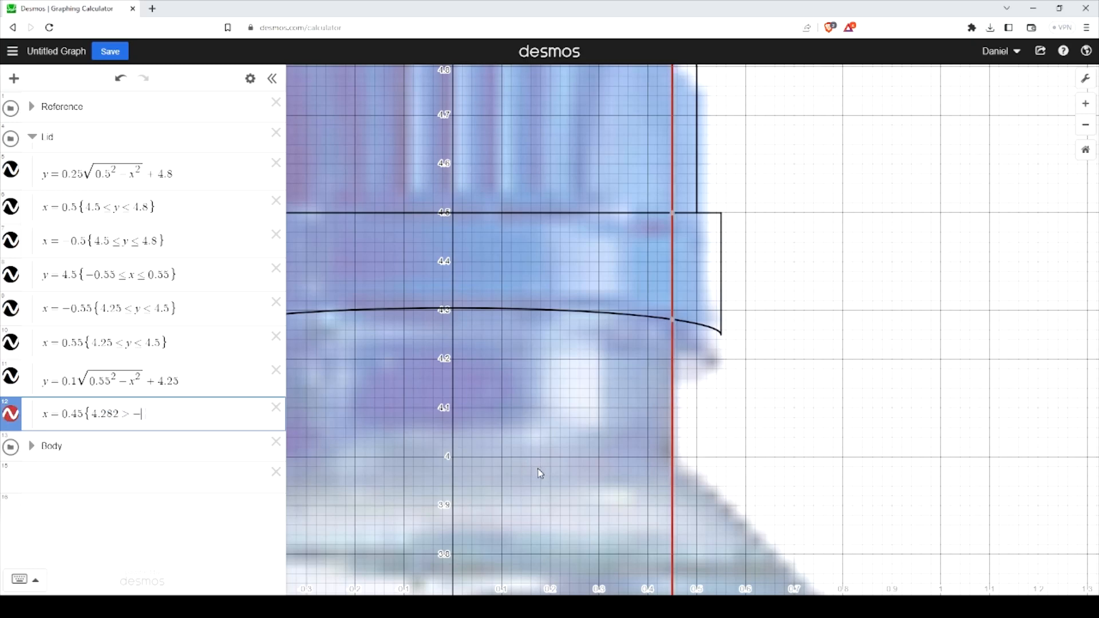
{"action": "type", "text": "=y"}
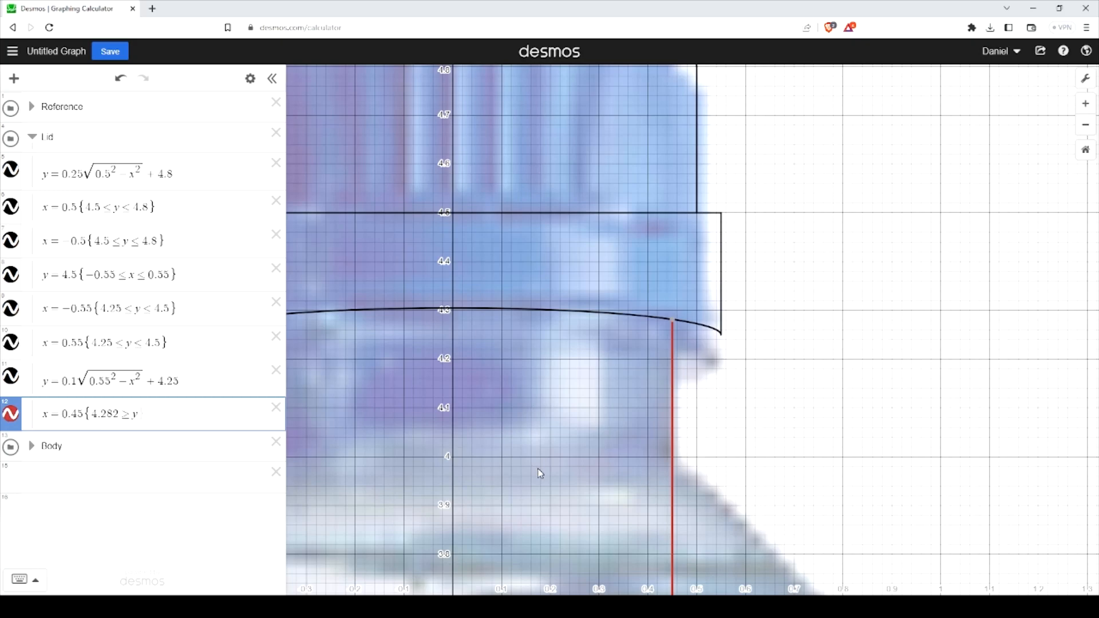
{"action": "scroll", "coordinate": [715, 383], "scroll_direction": "down", "scroll_amount": 6}
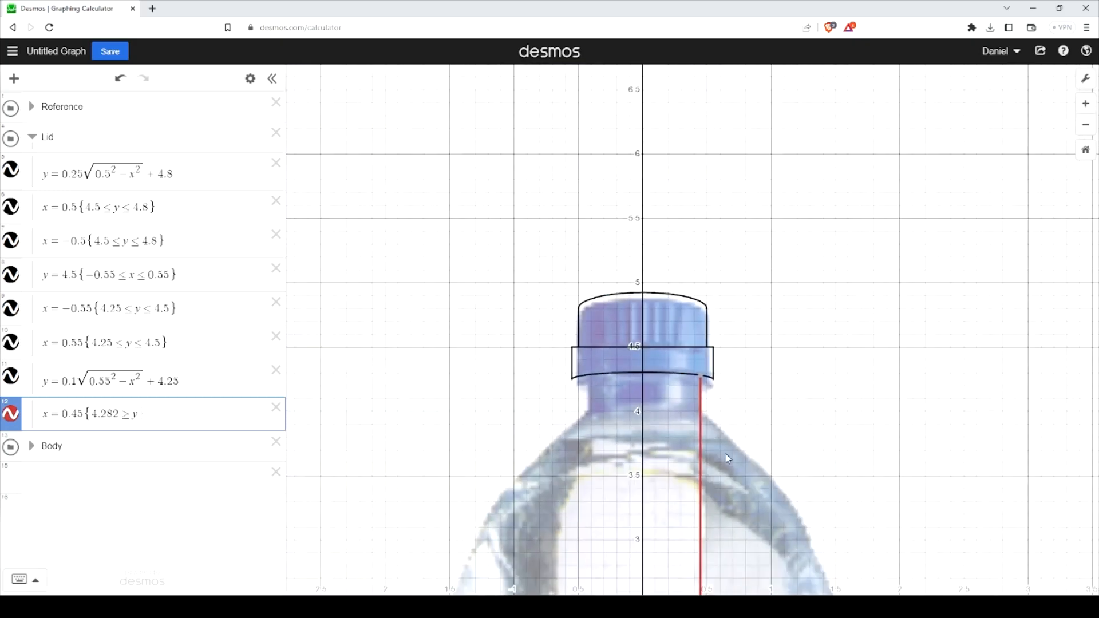
{"action": "scroll", "coordinate": [727, 458], "scroll_direction": "down", "scroll_amount": 3}
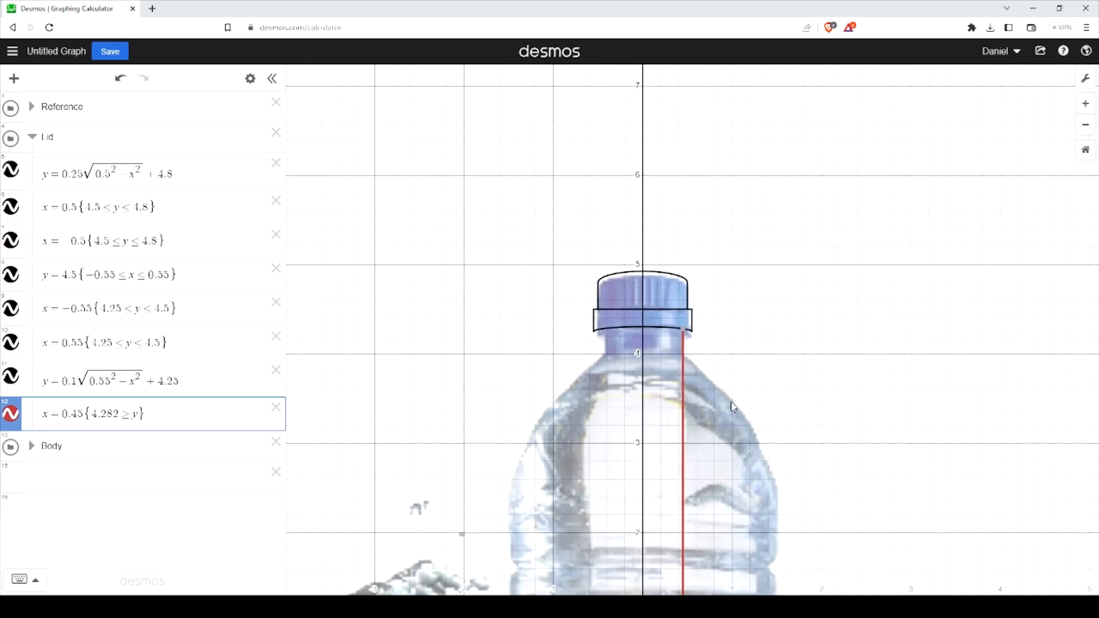
{"action": "left_click_drag", "start_coordinate": [731, 402], "coordinate": [722, 334]}
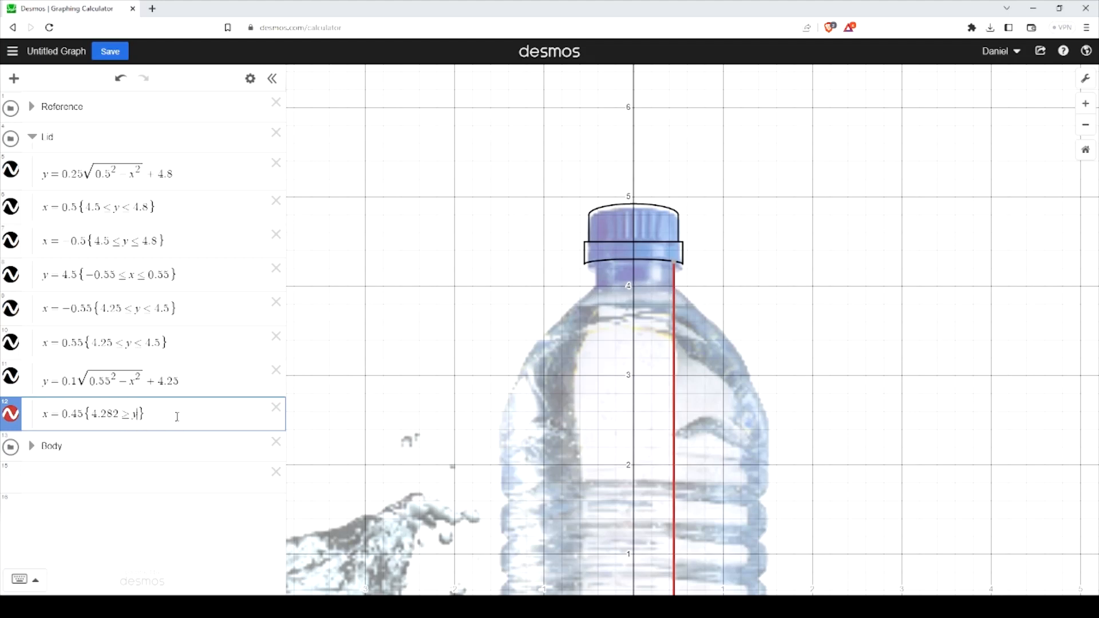
{"action": "type", "text": ">=4"}
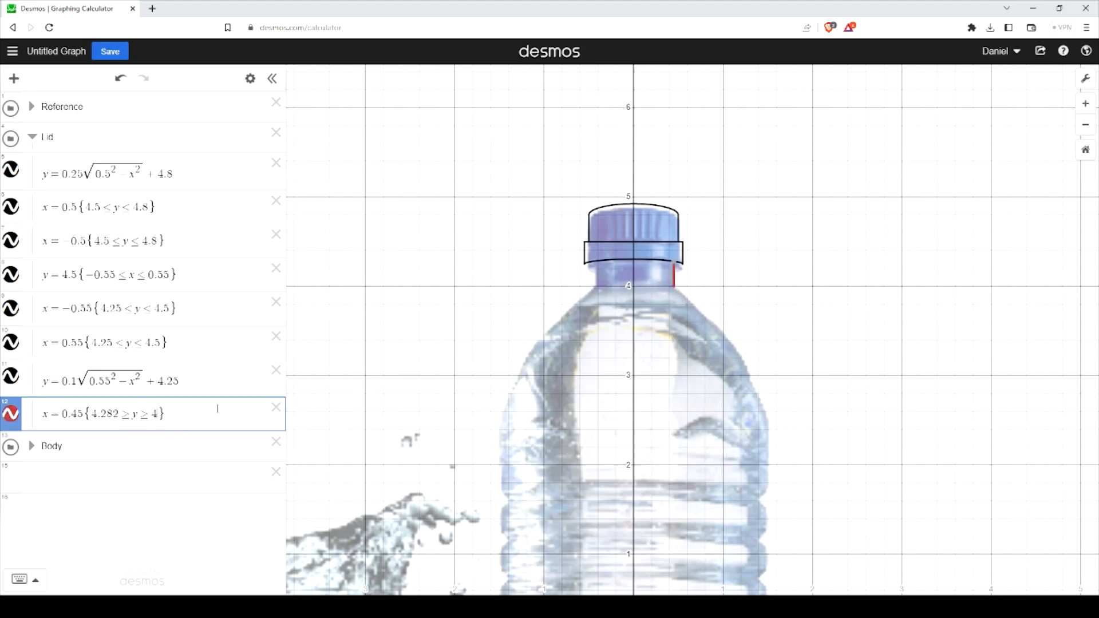
Duplicate the restricted x = 0.45 line as a new expression and change the copy to x = -0.45 for the neck's left side.
{"action": "left_click_drag", "start_coordinate": [166, 417], "coordinate": [46, 411]}
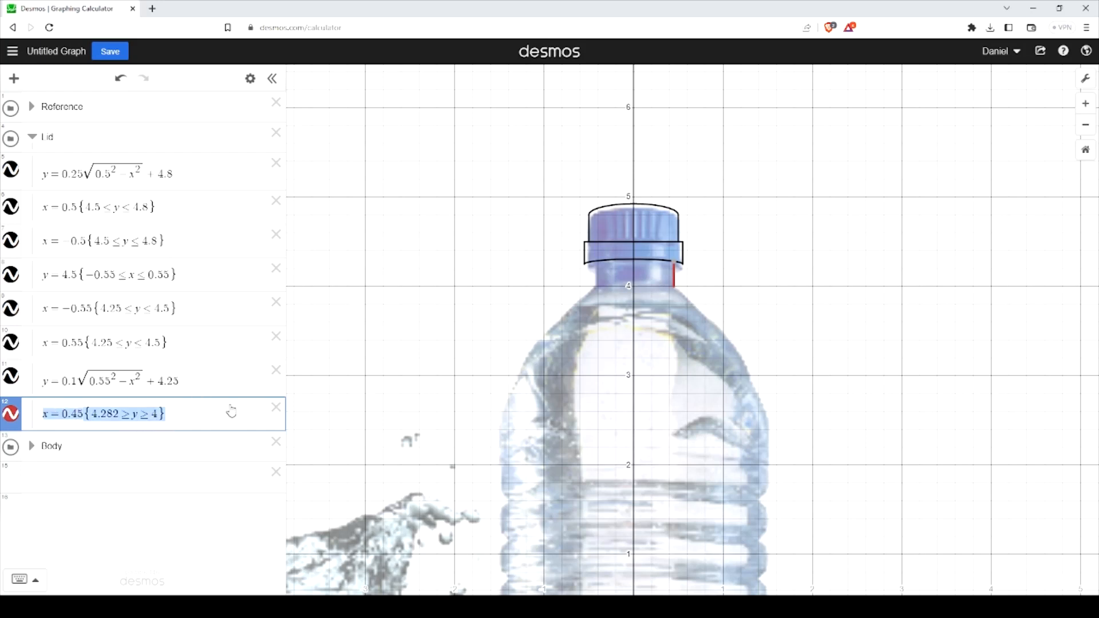
{"action": "key", "text": "ctrl+c"}
{"action": "key", "text": "Return"}
{"action": "key", "text": "ctrl+v"}
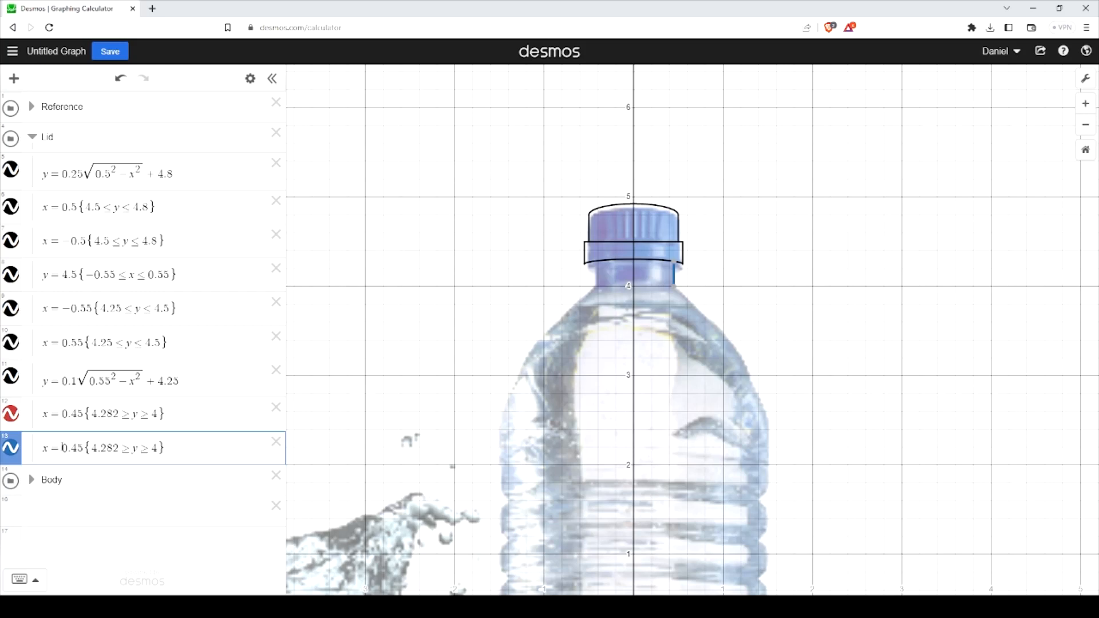
{"action": "type", "text": "-"}
Add the downward parabola y = -x^2 + 4.5 for the shoulders as a new expression at the end of the Lid folder.
{"action": "left_click_drag", "start_coordinate": [822, 445], "coordinate": [804, 309]}
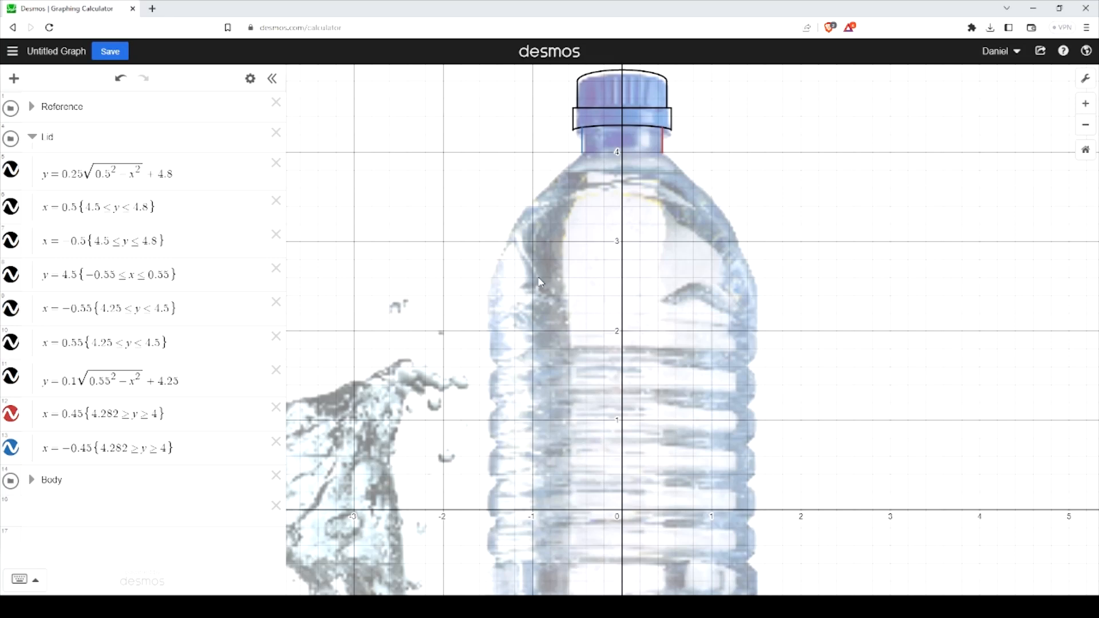
{"action": "scroll", "coordinate": [729, 302], "scroll_direction": "down", "scroll_amount": 1}
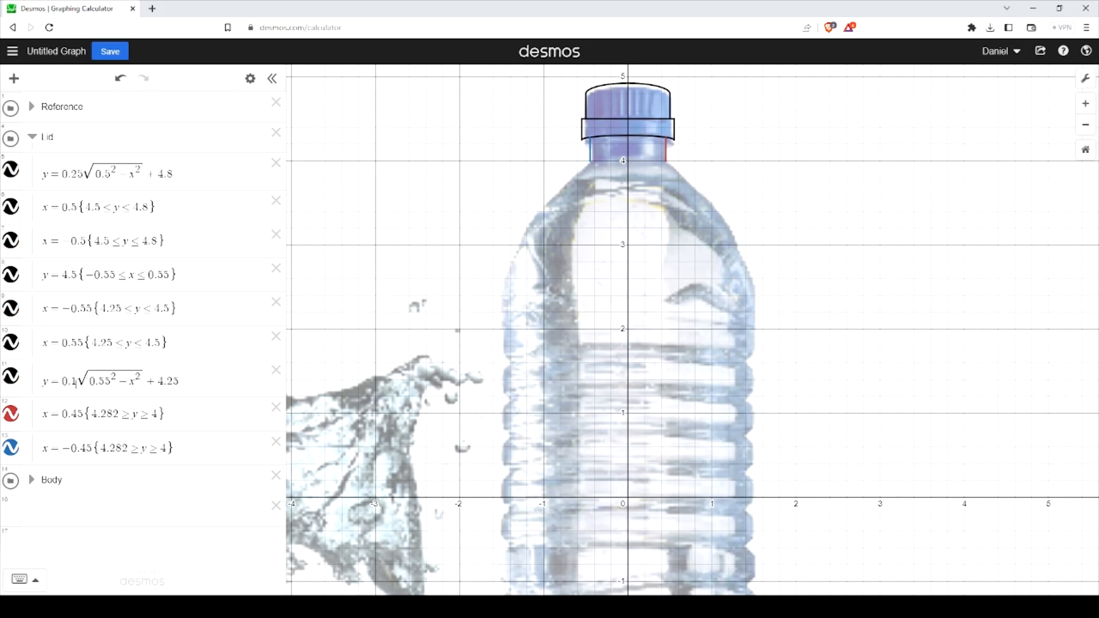
{"action": "left_click", "coordinate": [187, 448]}
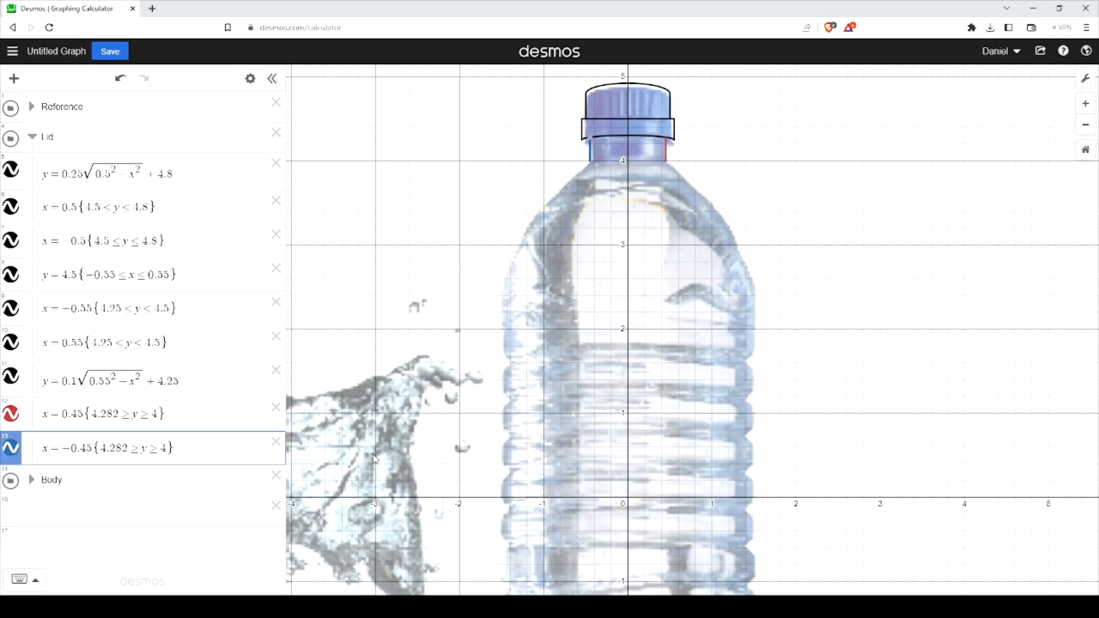
{"action": "key", "text": "Return"}
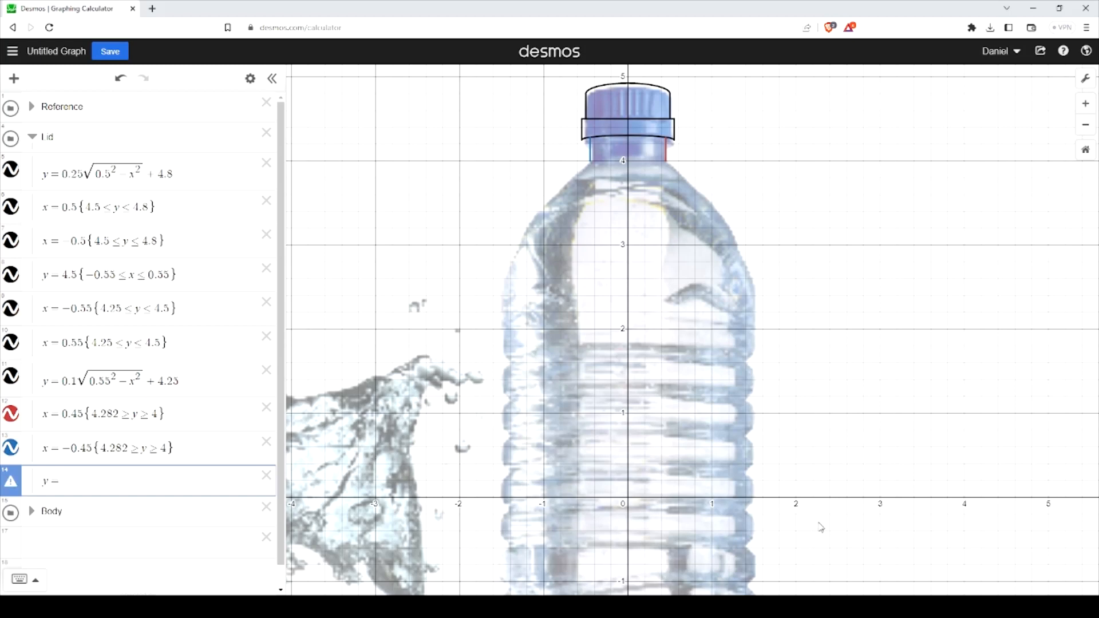
{"action": "type", "text": "x^2"}
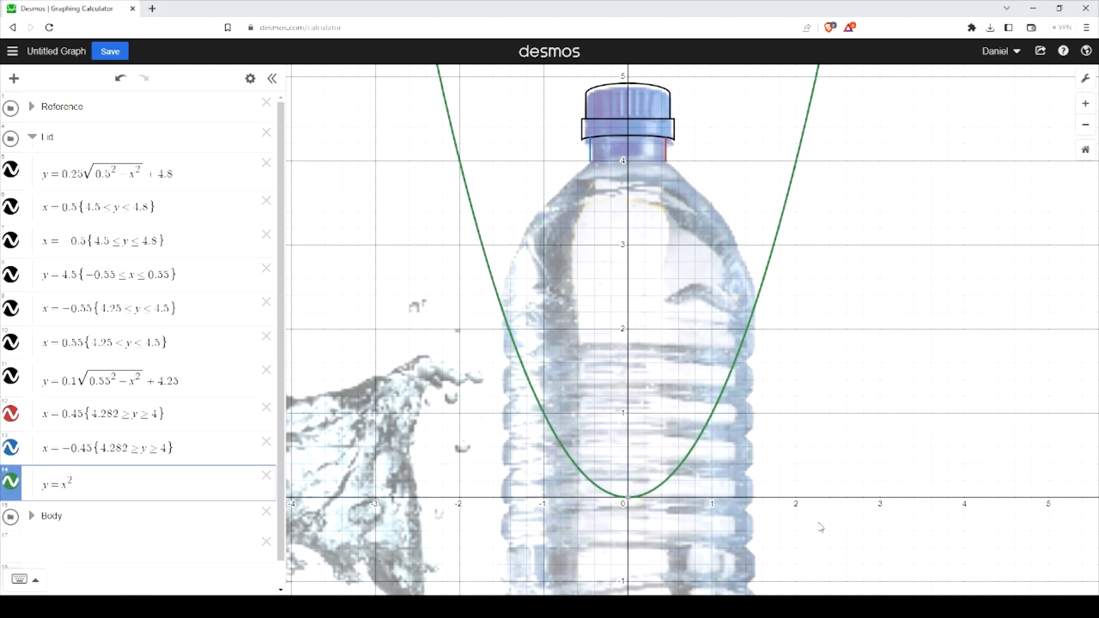
{"action": "type", "text": "-"}
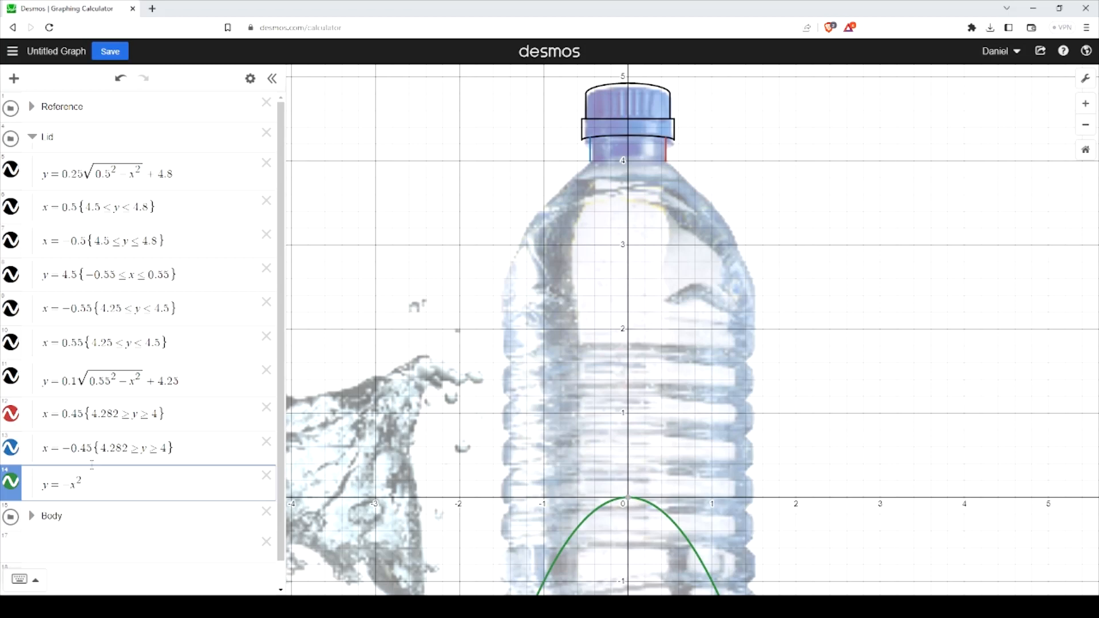
{"action": "type", "text": "+4"}
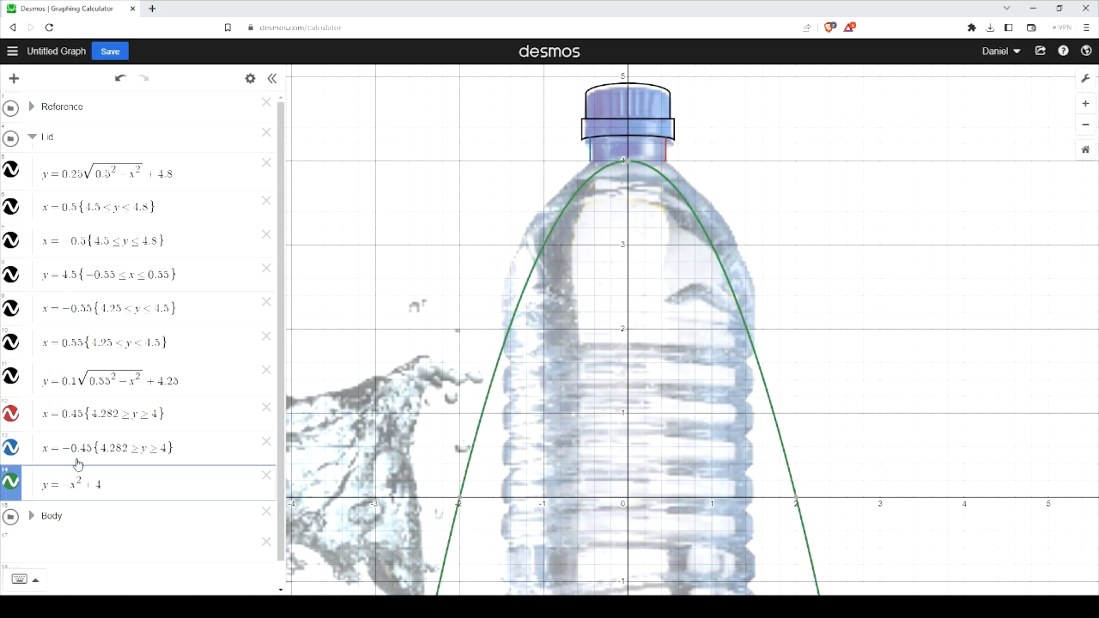
{"action": "type", "text": ".5"}
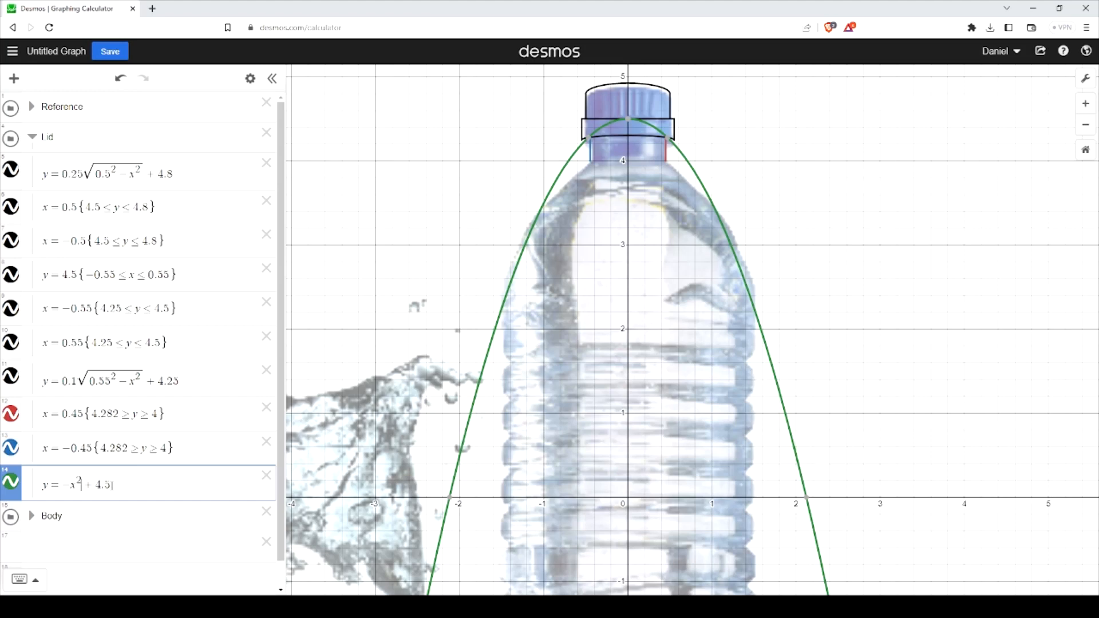
Widen the shoulder parabola by dividing x^2 by 1.5 and set its constant term to 4.15.
{"action": "type", "text": "/1.5"}
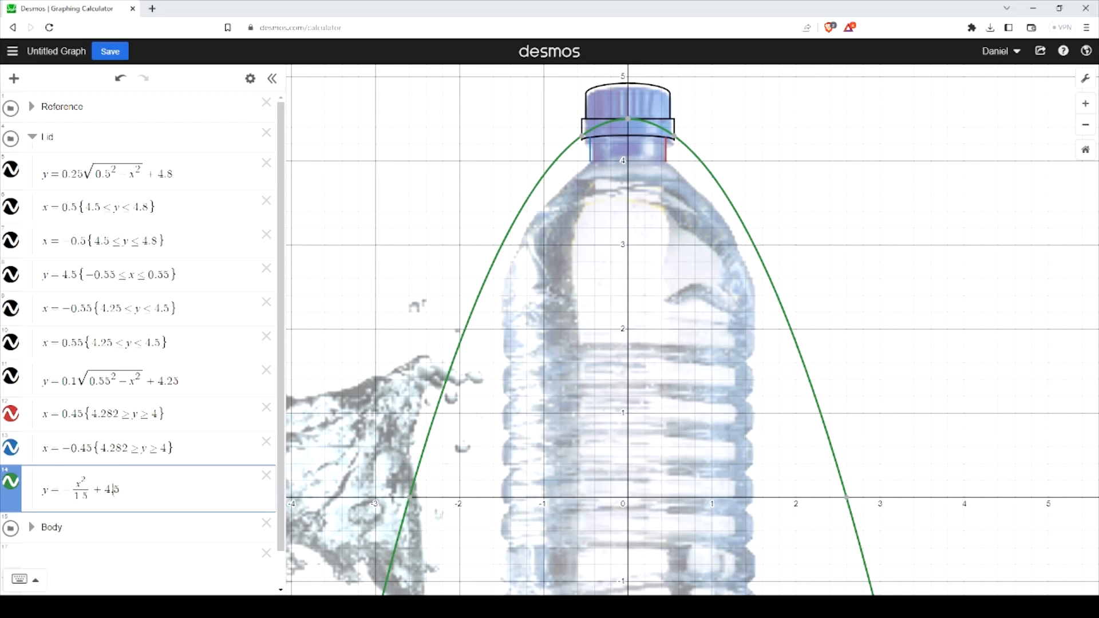
{"action": "type", "text": "2"}
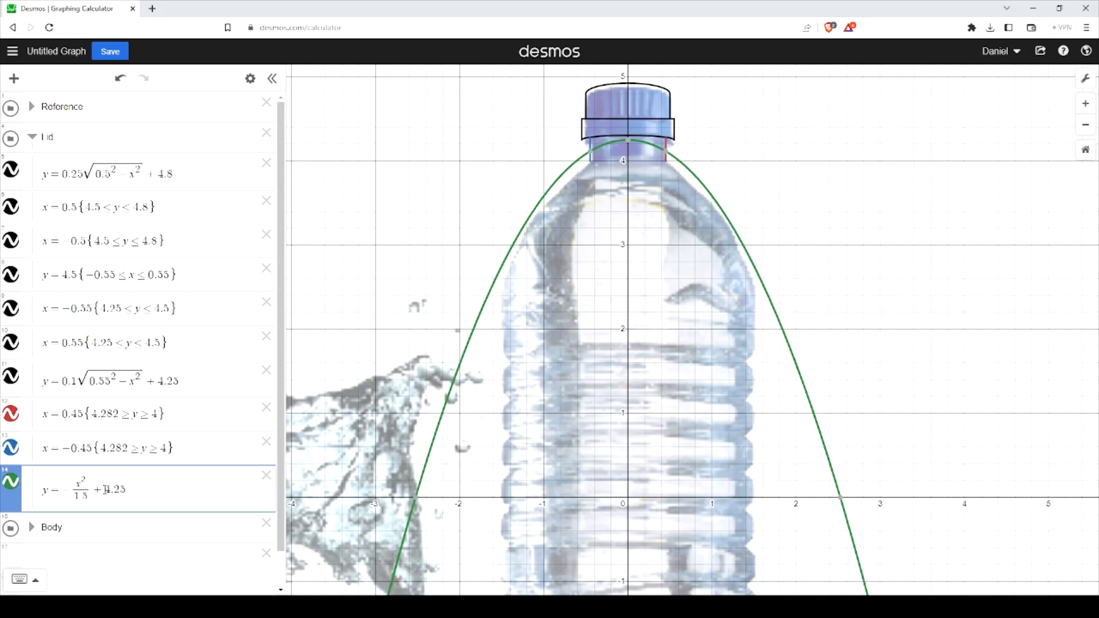
{"action": "left_click_drag", "start_coordinate": [126, 491], "coordinate": [111, 493]}
{"action": "key", "text": "BackSpace"}
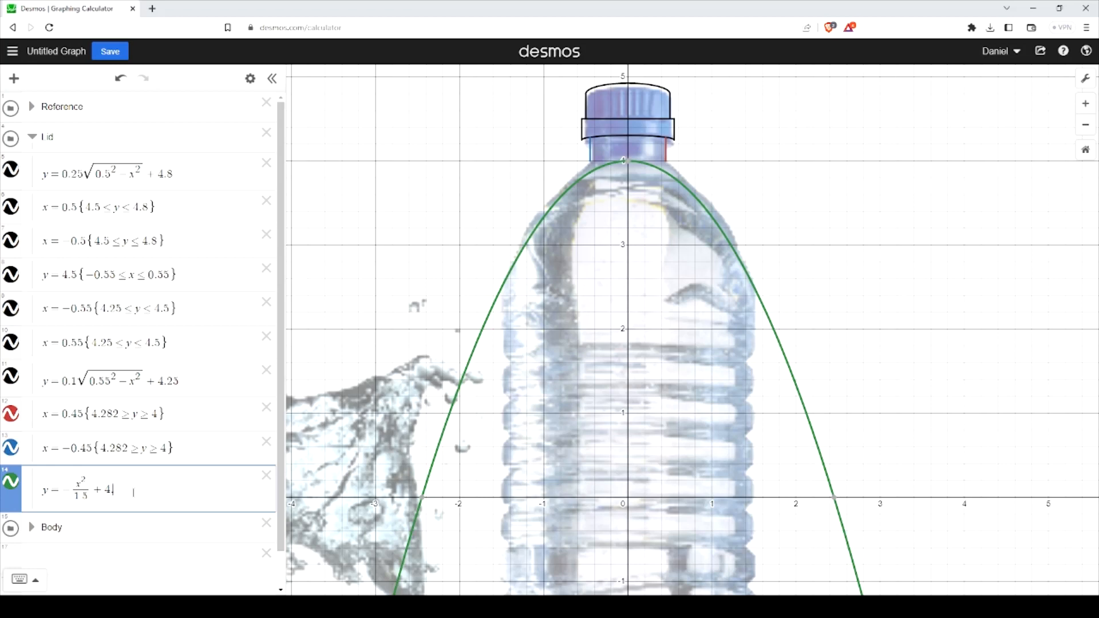
{"action": "type", "text": ".15"}
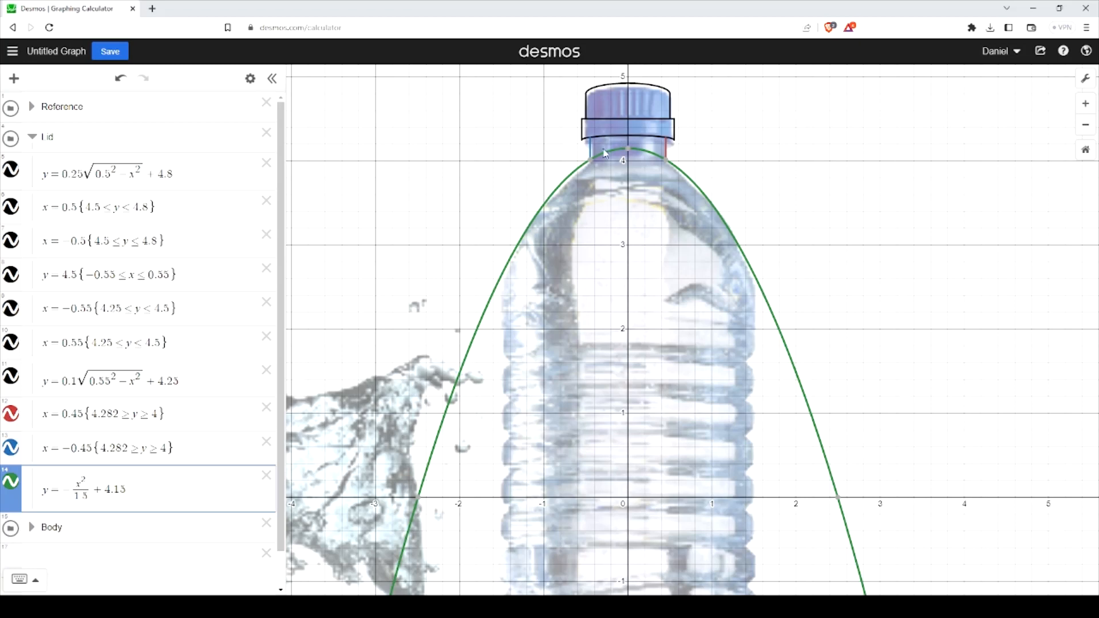
Set the lower y limit of both neck lines, x = 0.45 and x = -0.45, to 4.015 so they end on the parabola.
{"action": "mouse_move", "coordinate": [596, 168]}
{"action": "scroll", "coordinate": [589, 163], "scroll_direction": "up", "scroll_amount": 1}
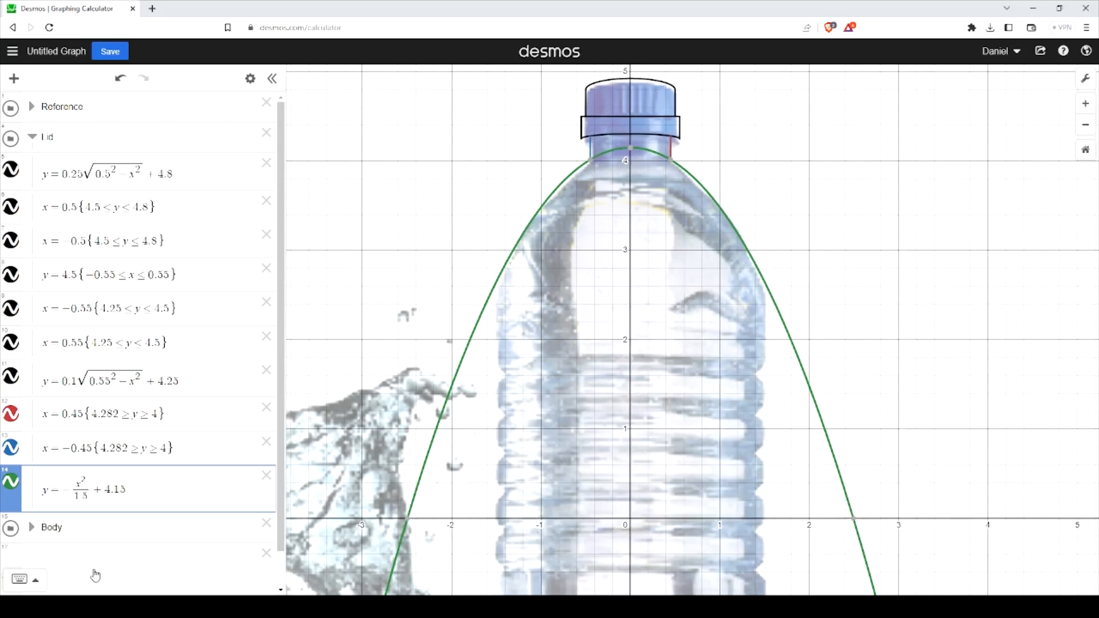
{"action": "left_click", "coordinate": [162, 413]}
{"action": "type", "text": ".015"}
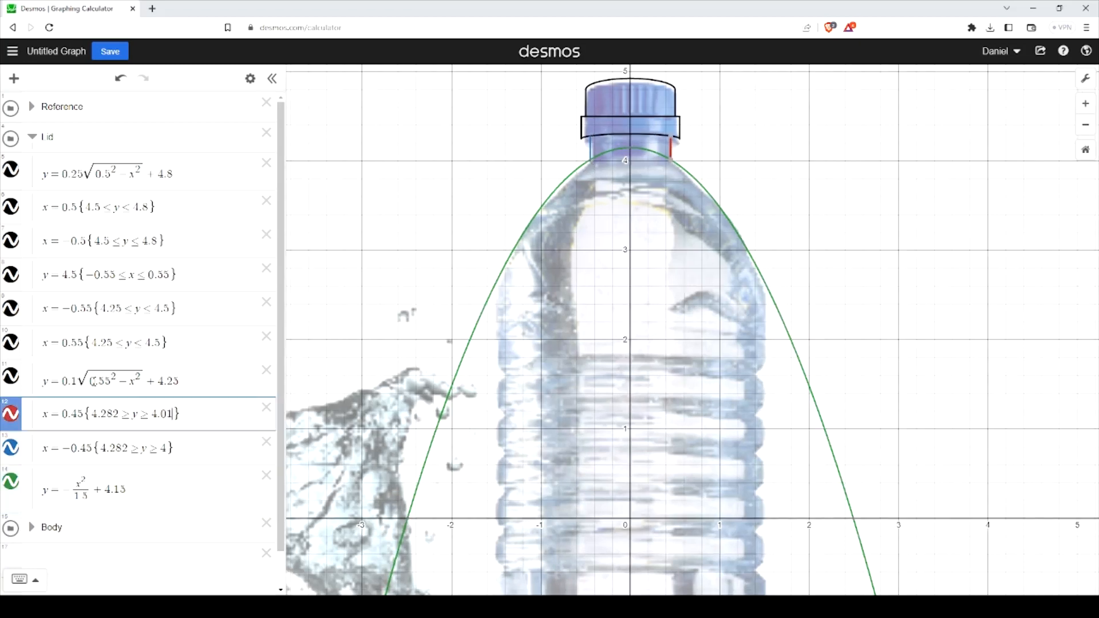
{"action": "key", "text": "shift+Left"}
{"action": "key", "text": "shift+Left"}
{"action": "key", "text": "shift+Left"}
{"action": "key", "text": "shift+Left"}
{"action": "key", "text": "shift+Left"}
{"action": "key", "text": "ctrl+c"}
{"action": "left_click", "coordinate": [168, 447]}
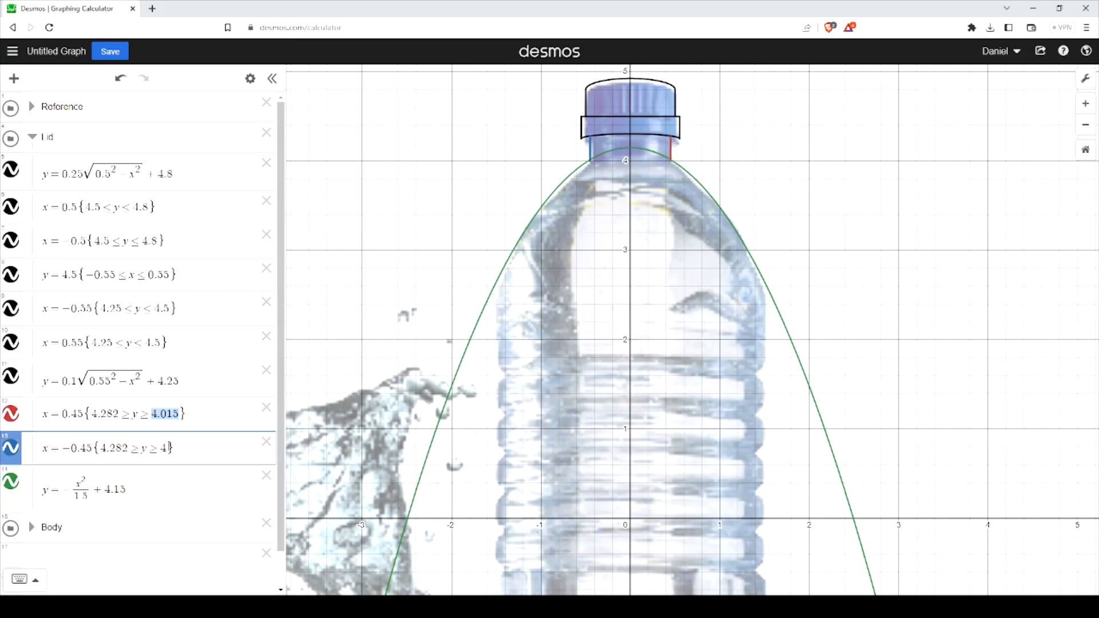
{"action": "key", "text": "ctrl+v"}
Restrict the shoulder parabola to 2.5 ≤ y.
{"action": "scroll", "coordinate": [574, 464], "scroll_direction": "down", "scroll_amount": 2}
{"action": "left_click_drag", "start_coordinate": [571, 459], "coordinate": [570, 396]}
{"action": "scroll", "coordinate": [559, 410], "scroll_direction": "up", "scroll_amount": 1}
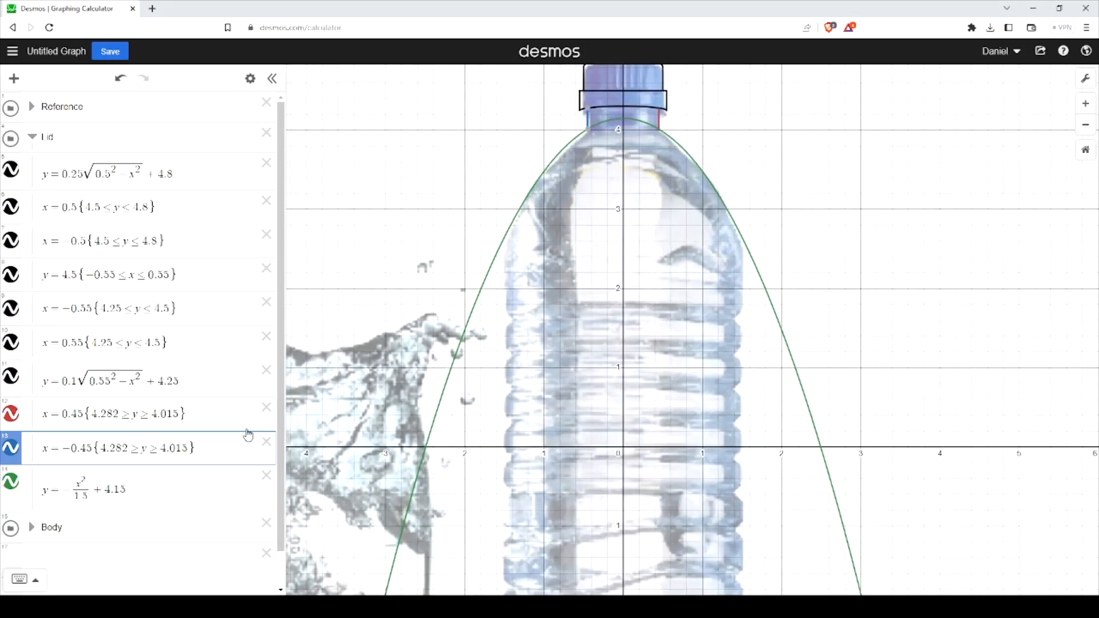
{"action": "left_click", "coordinate": [152, 487]}
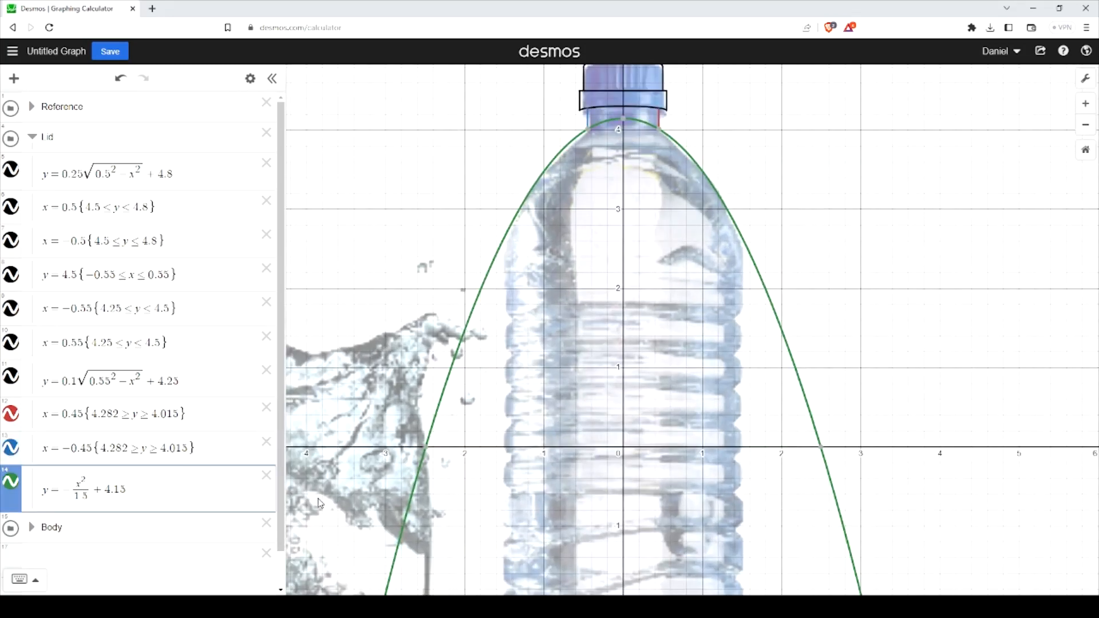
{"action": "type", "text": "{"}
{"action": "type", "text": "x<="}
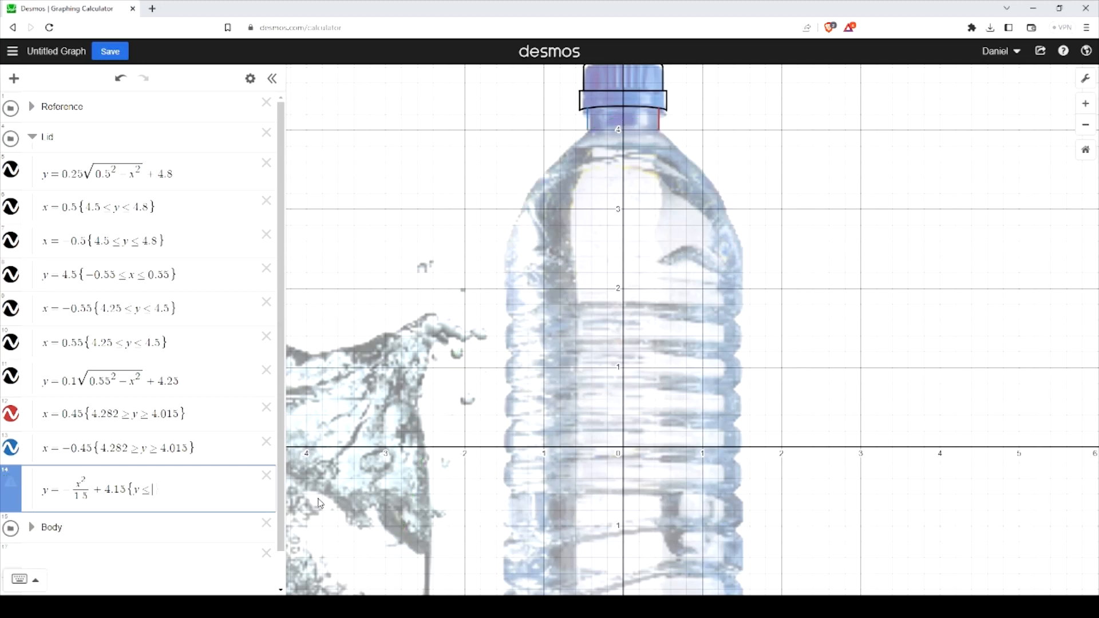
{"action": "key", "text": "BackSpace"}
{"action": "key", "text": "BackSpace"}
{"action": "key", "text": "BackSpace"}
{"action": "type", "text": "2.5<=y"}
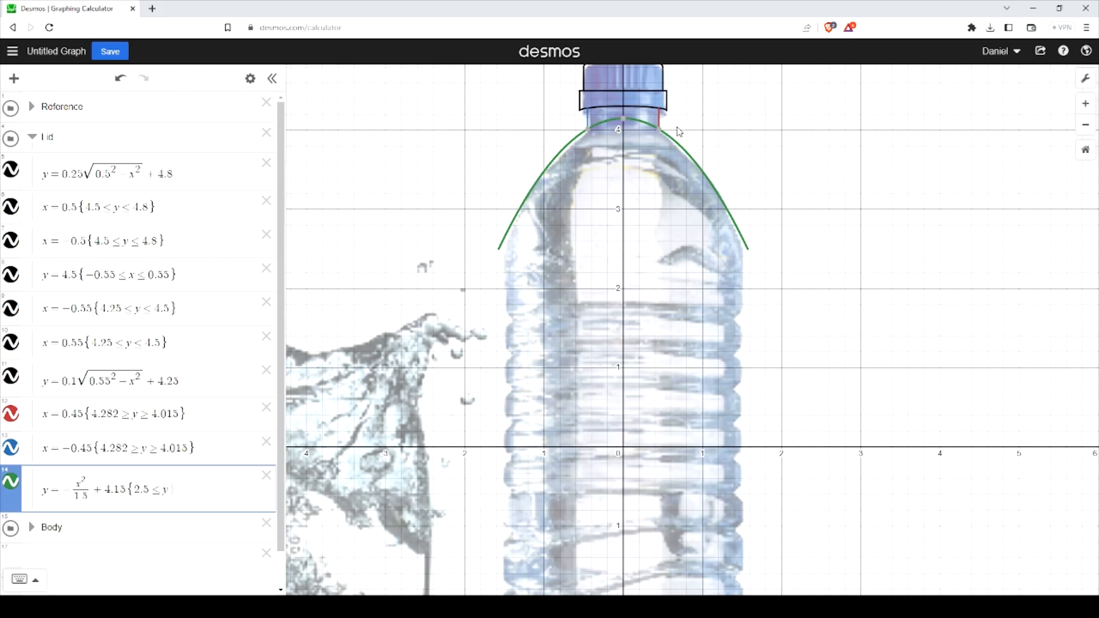
Set the lower y limit of the shoulder parabola to 2.6 to match the bottle's sides.
{"action": "left_click_drag", "start_coordinate": [661, 162], "coordinate": [632, 389]}
{"action": "scroll", "coordinate": [596, 422], "scroll_direction": "up", "scroll_amount": 3}
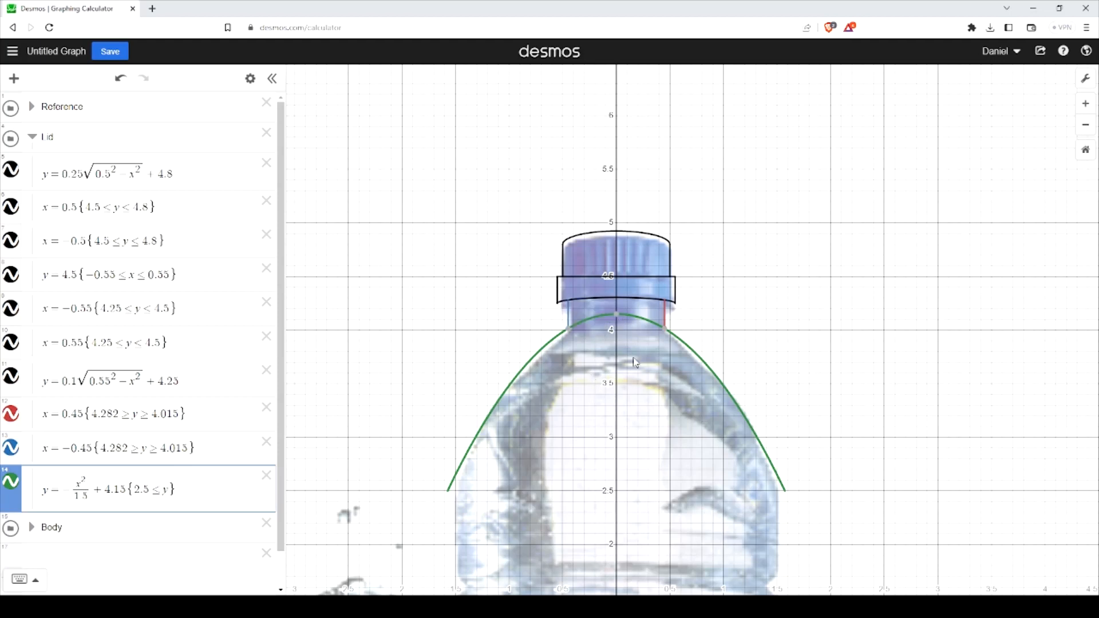
{"action": "left_click_drag", "start_coordinate": [626, 417], "coordinate": [615, 275]}
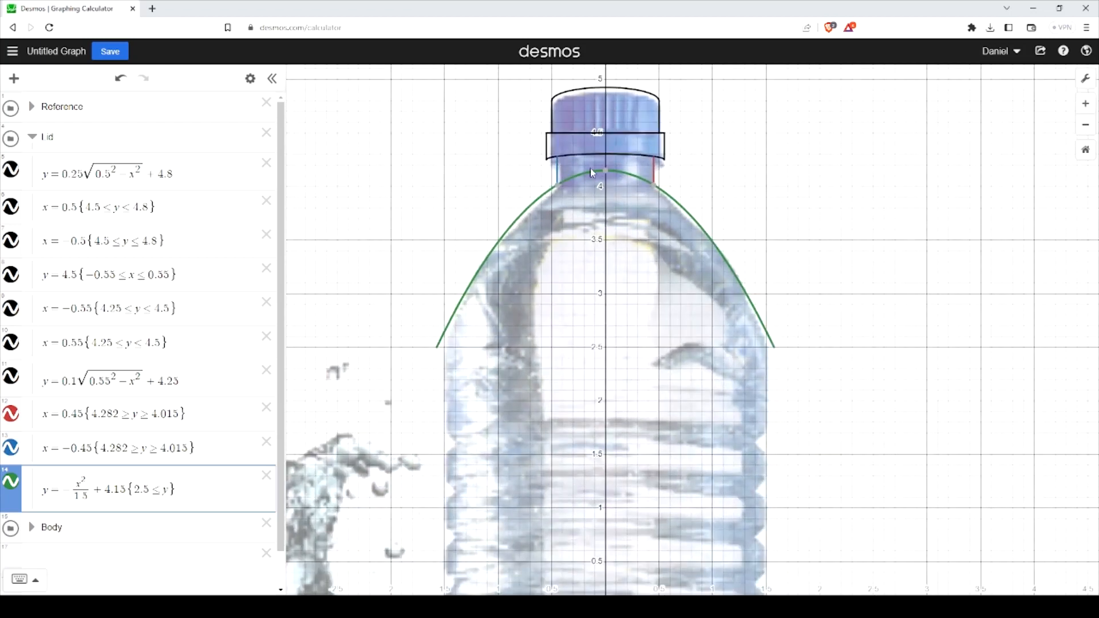
{"action": "left_click_drag", "start_coordinate": [802, 467], "coordinate": [804, 419]}
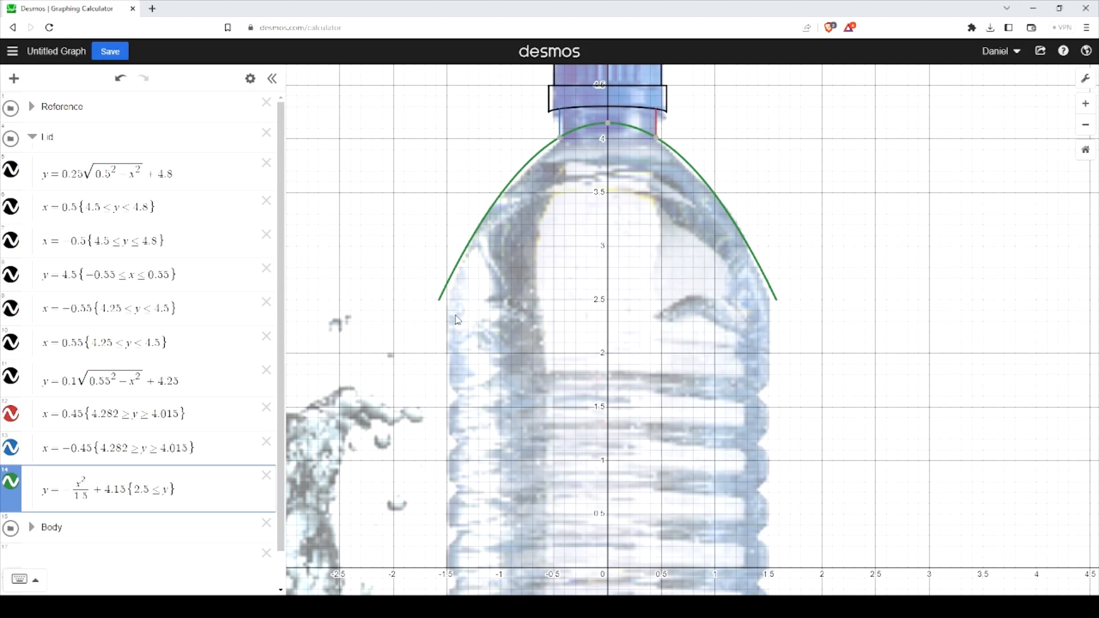
{"action": "left_click_drag", "start_coordinate": [151, 491], "coordinate": [145, 490]}
{"action": "type", "text": "6"}
{"action": "left_click_drag", "start_coordinate": [381, 290], "coordinate": [361, 237]}
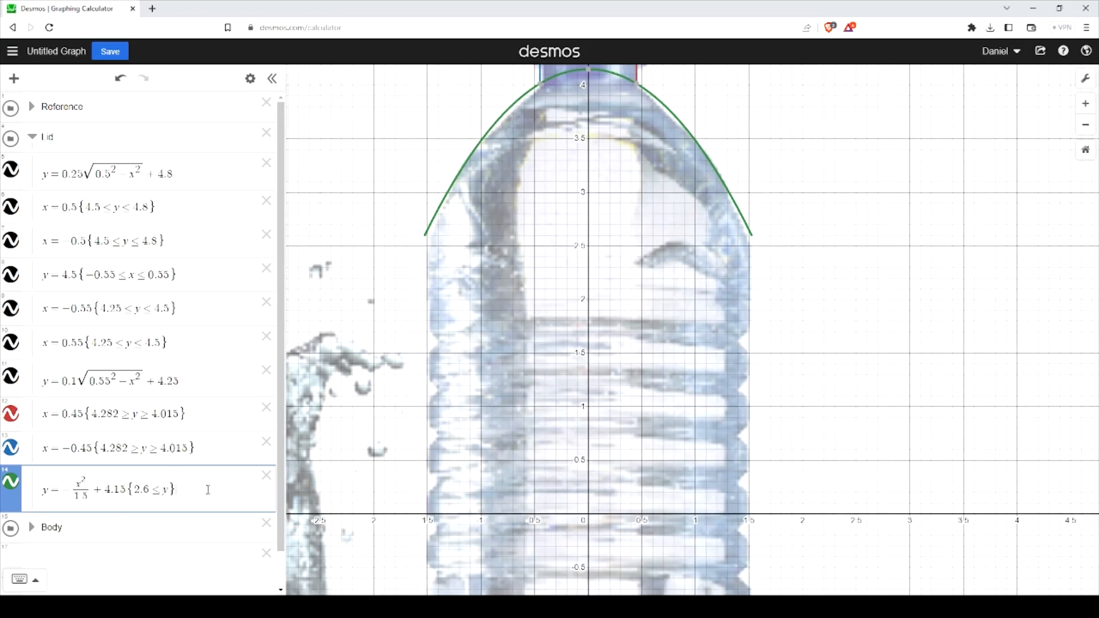
Add x = -1.5(2.6 - 4.15) as a new expression below the parabola to work out its end point.
{"action": "key", "text": "Return"}
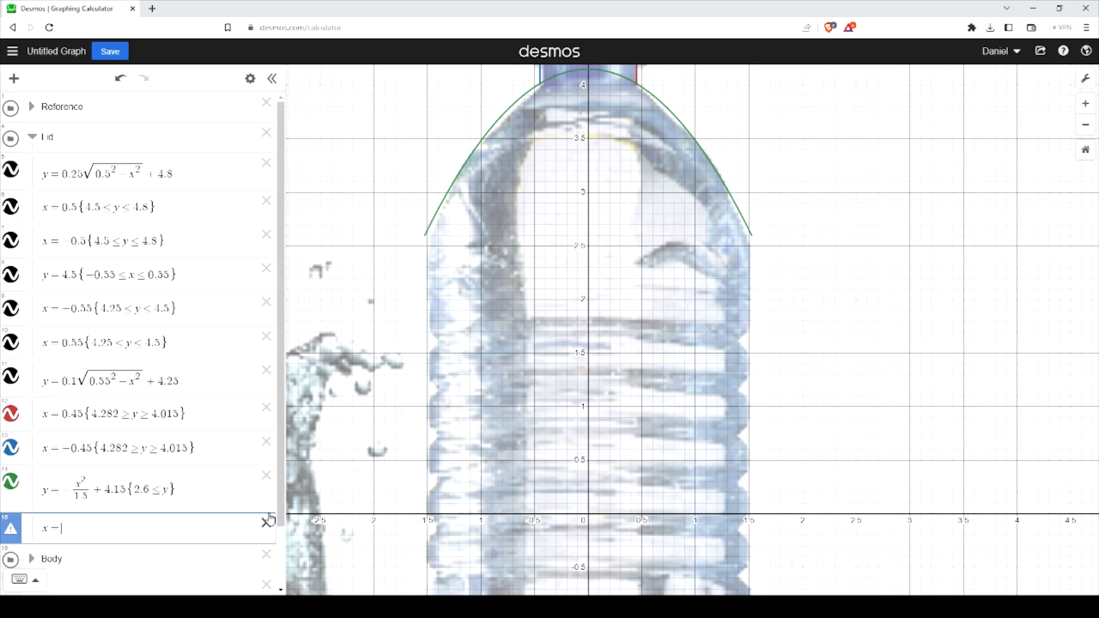
{"action": "type", "text": "2.6-4.15"}
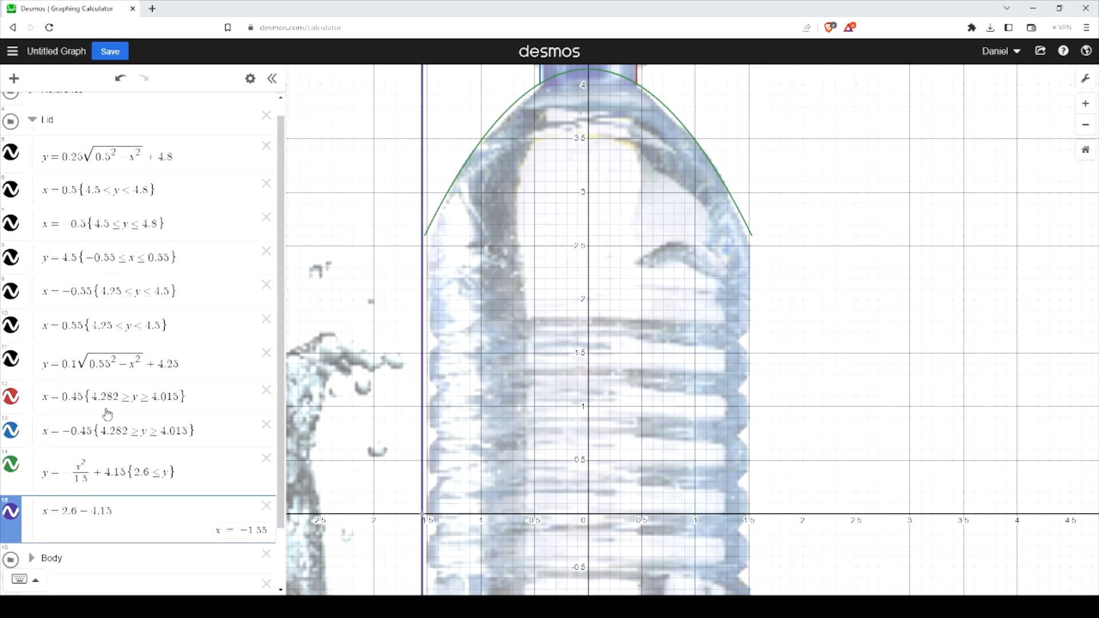
{"action": "double_click", "coordinate": [137, 472]}
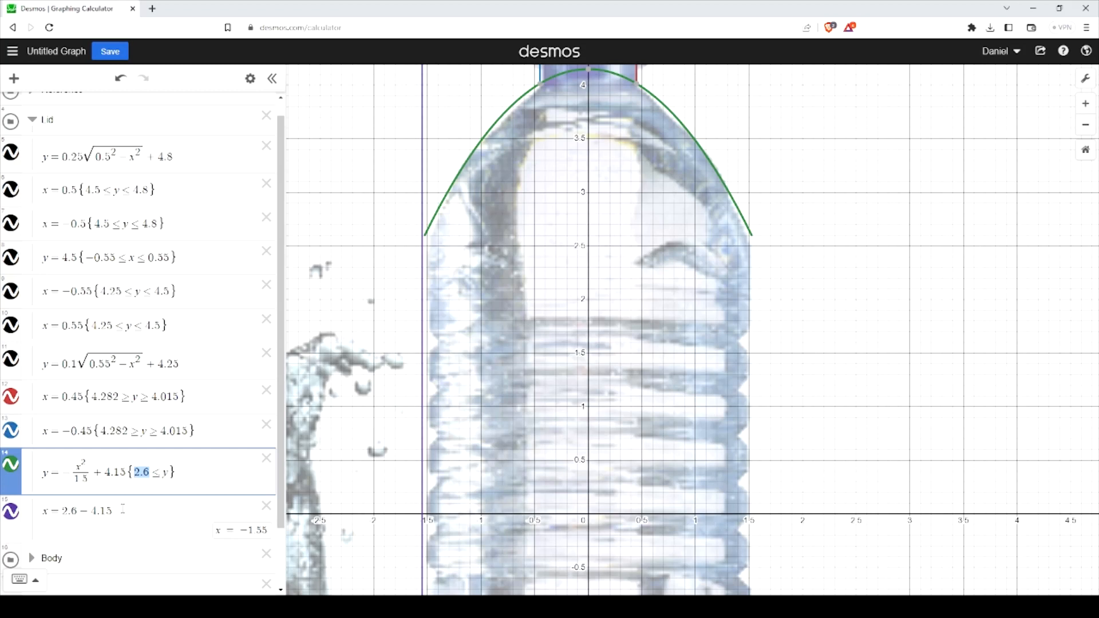
{"action": "left_click_drag", "start_coordinate": [122, 509], "coordinate": [63, 509]}
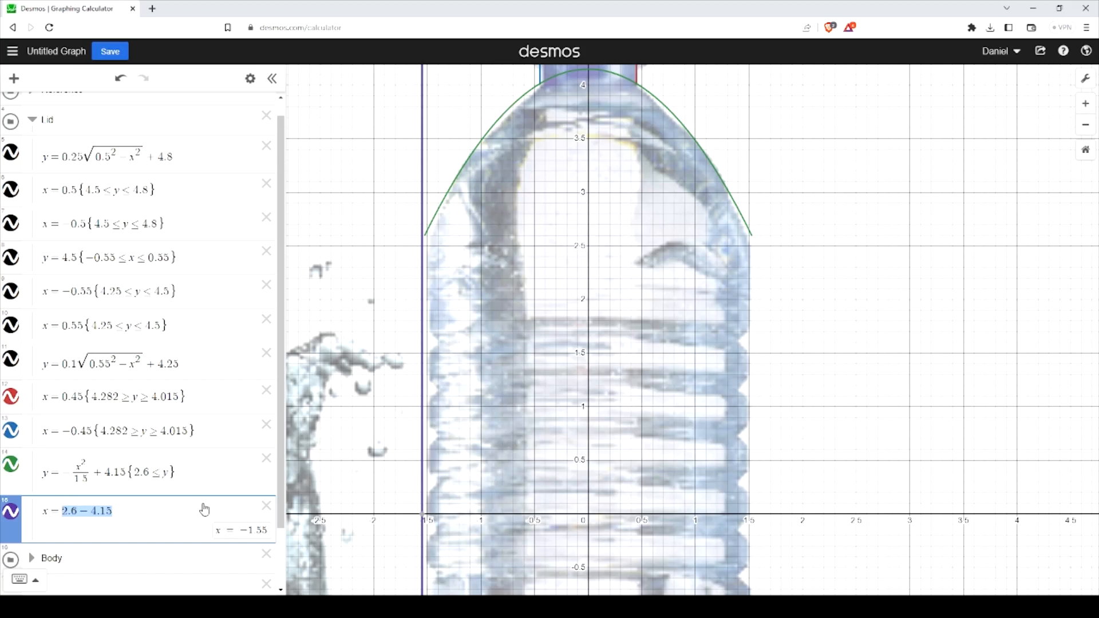
{"action": "type", "text": "("}
{"action": "type", "text": "1.5"}
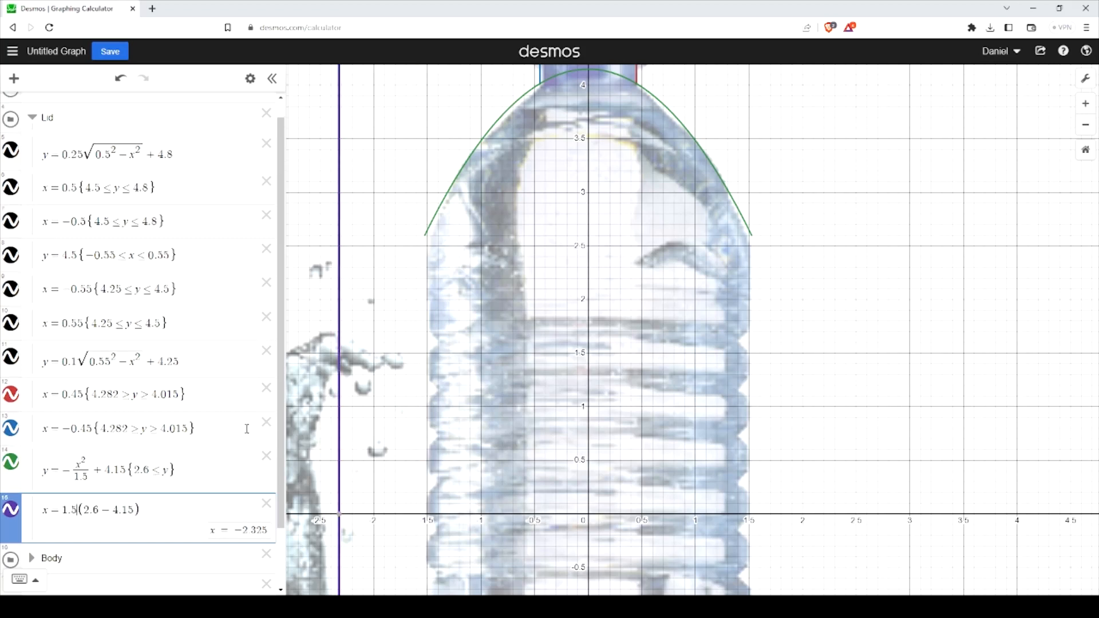
{"action": "key", "text": "Left"}
{"action": "key", "text": "Left"}
{"action": "key", "text": "Left"}
{"action": "type", "text": "-"}
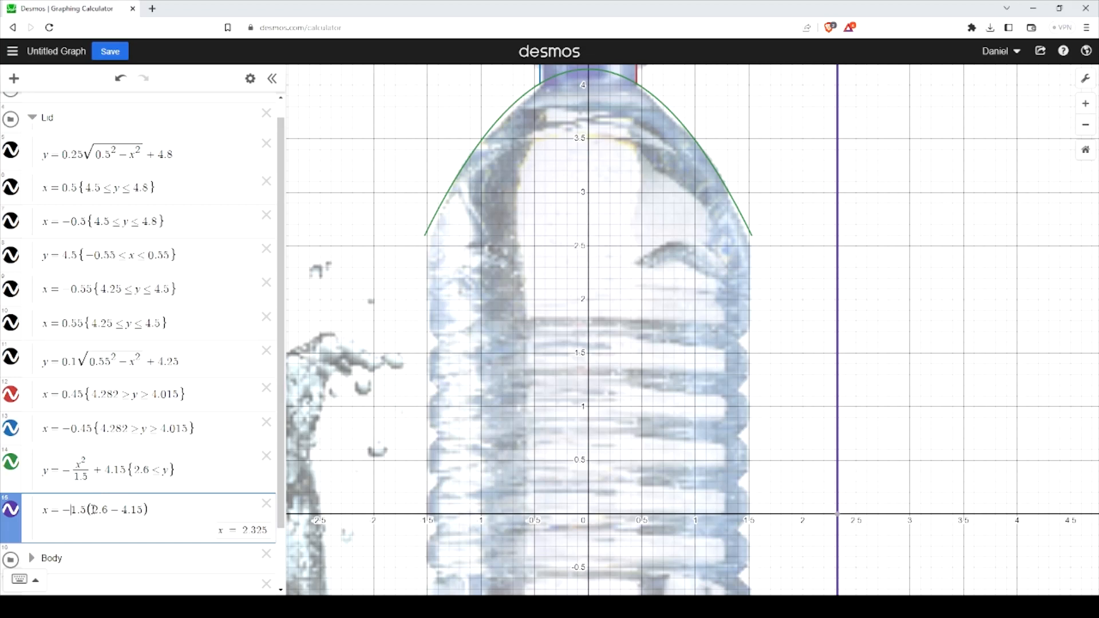
Rewrite the end-point expression as x = sqrt(-1.5(2.6 - 4.15)), with the whole product under the square root.
{"action": "type", "text": "sqrt("}
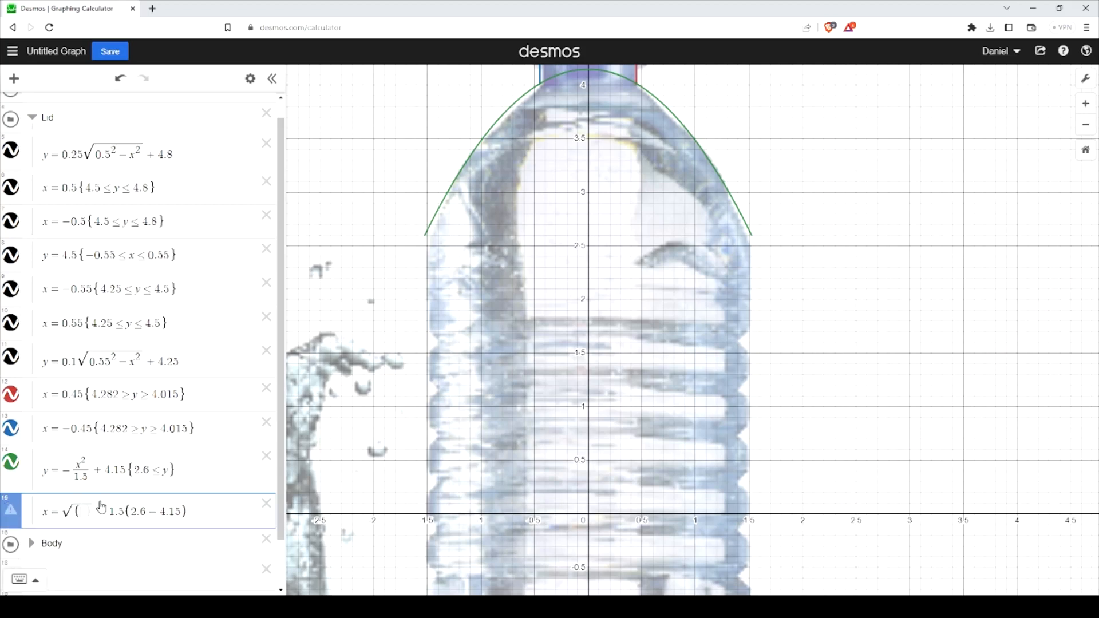
{"action": "key", "text": "shift+Left"}
{"action": "key", "text": "shift+Left"}
{"action": "key", "text": "shift+Left"}
{"action": "key", "text": "shift+Left"}
{"action": "key", "text": "shift+Left"}
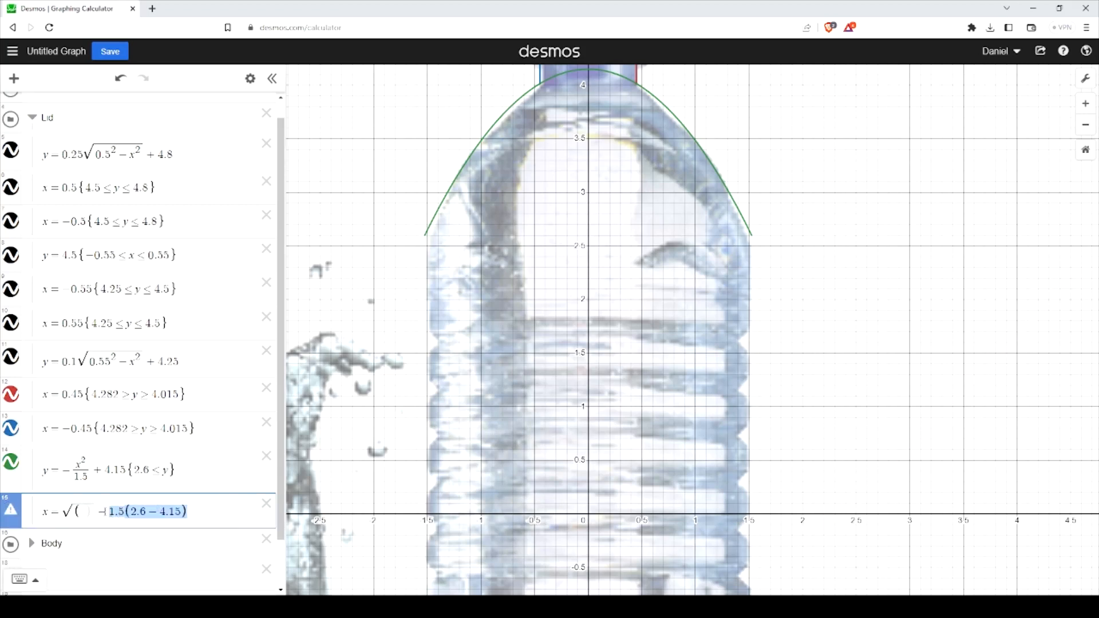
{"action": "key", "text": "BackSpace"}
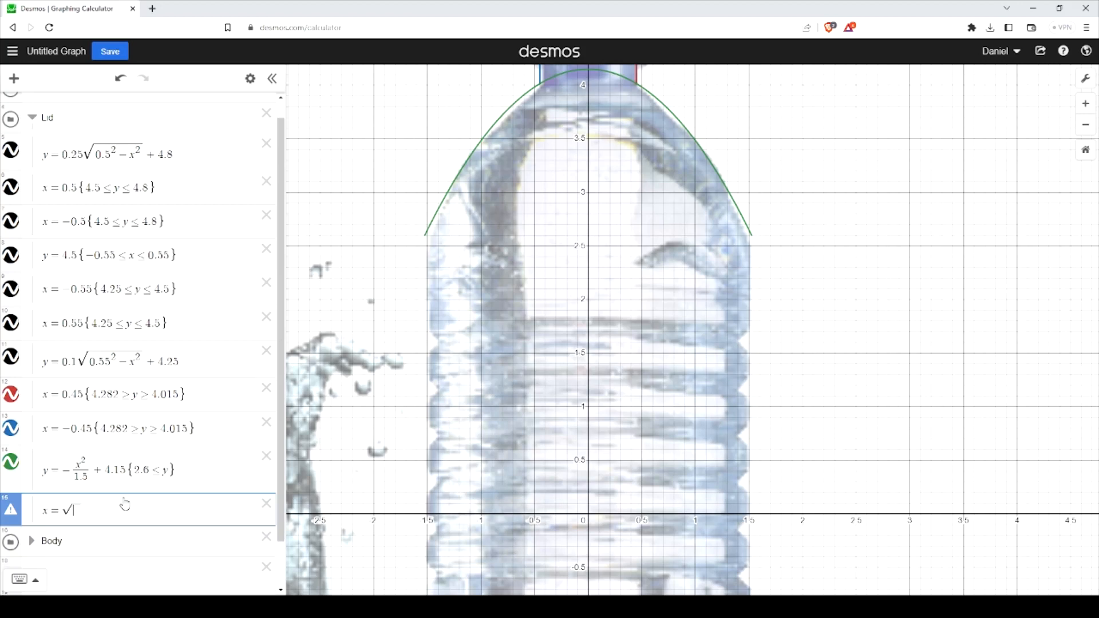
{"action": "type", "text": "-1.5(2.6-4.15)"}
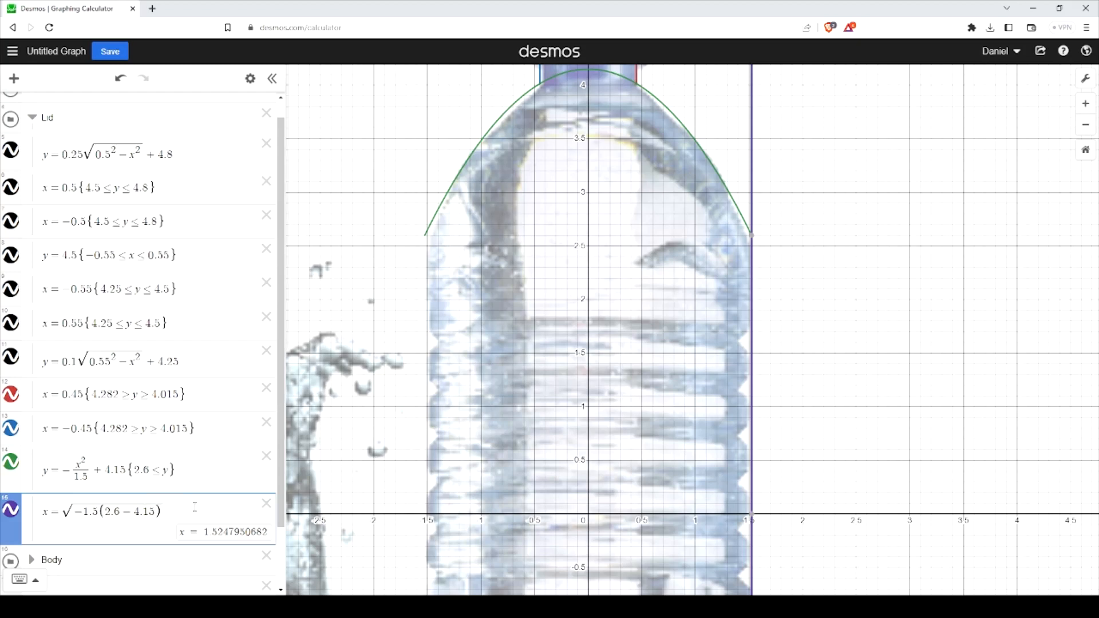
{"action": "left_click_drag", "start_coordinate": [177, 506], "coordinate": [35, 511]}
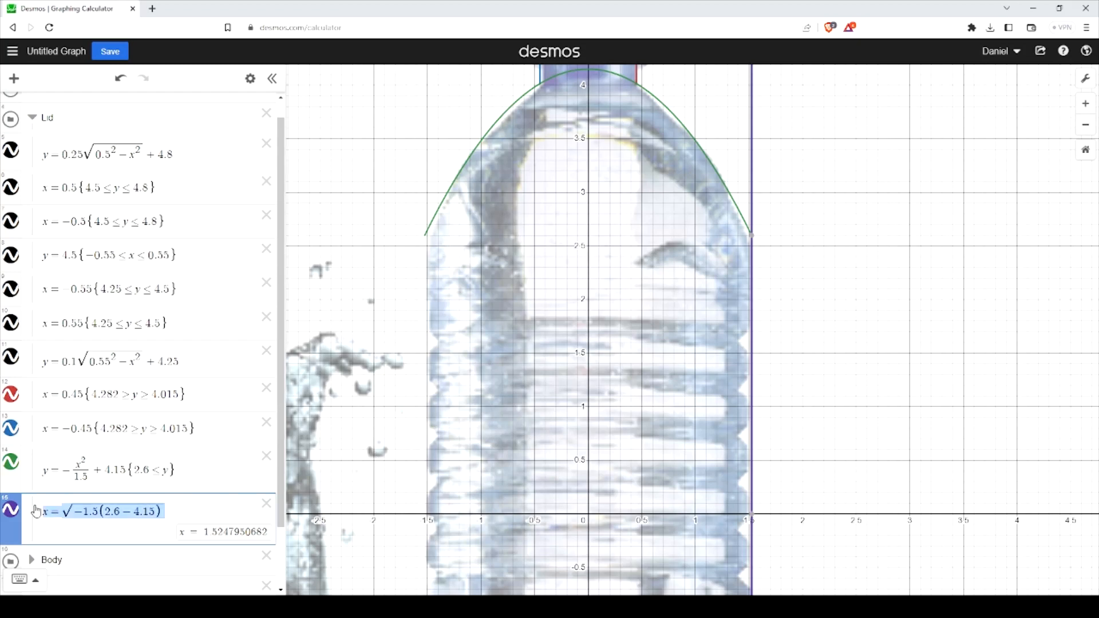
{"action": "key", "text": "Right"}
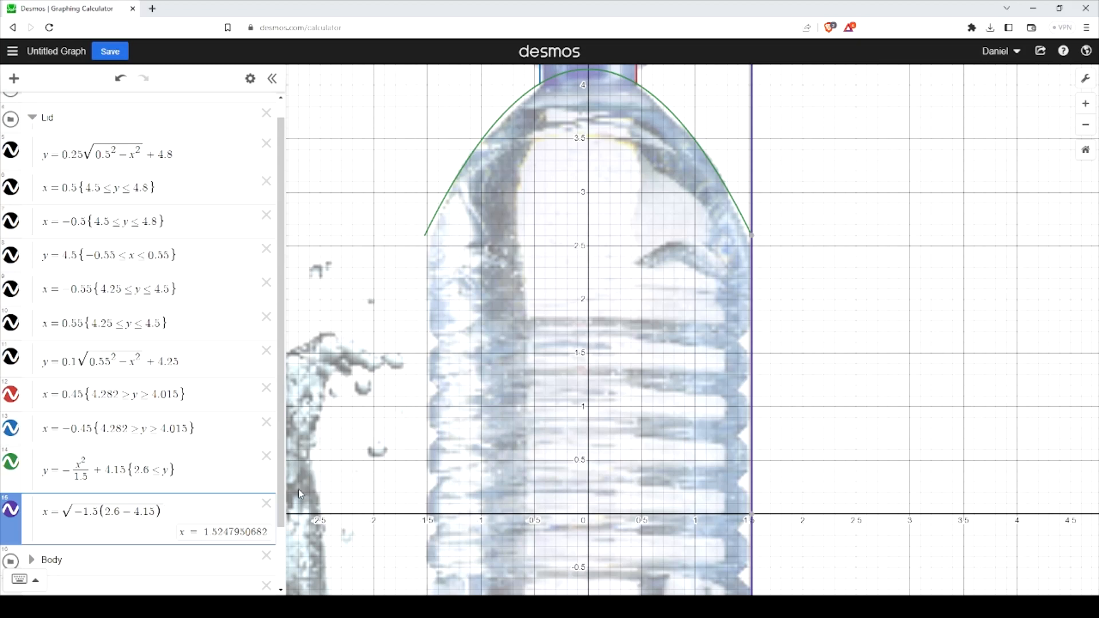
Restrict the vertical line x = sqrt(-1.5(2.6 - 4.15)) to 1.7 ≤ y ≤ 2.6.
{"action": "type", "text": "{"}
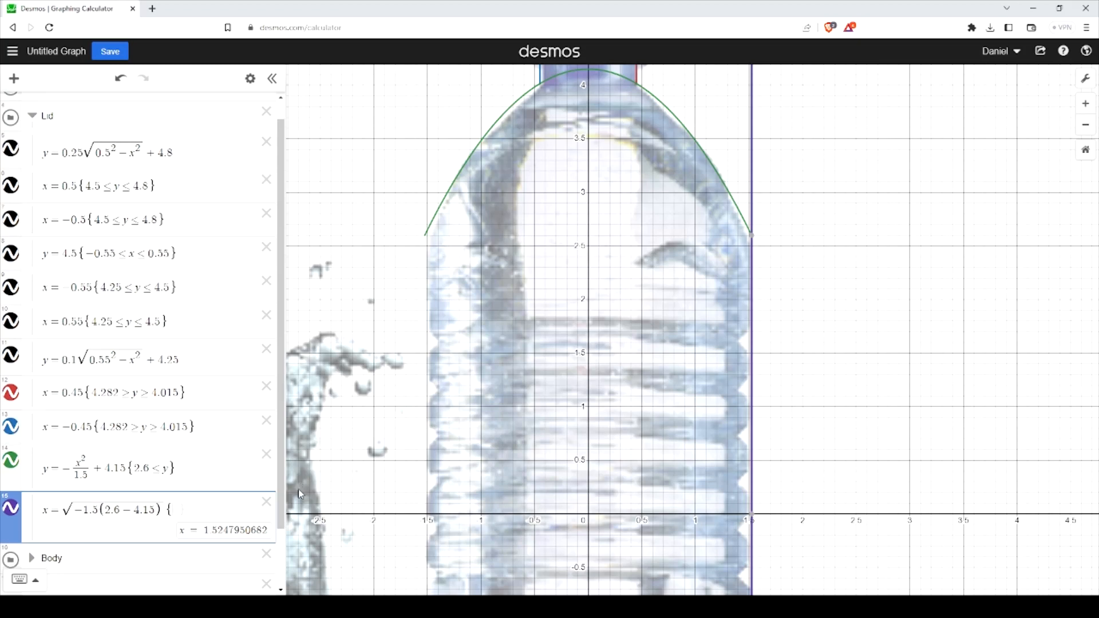
{"action": "type", "text": "1."}
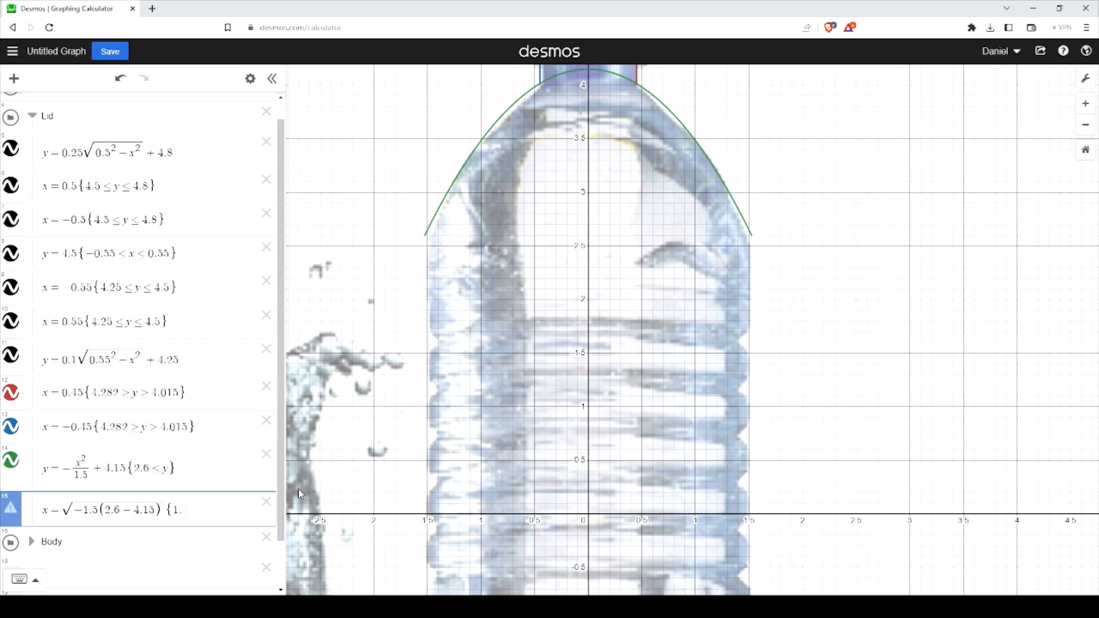
{"action": "type", "text": "7"}
{"action": "type", "text": "<=y<="}
{"action": "type", "text": "2.6"}
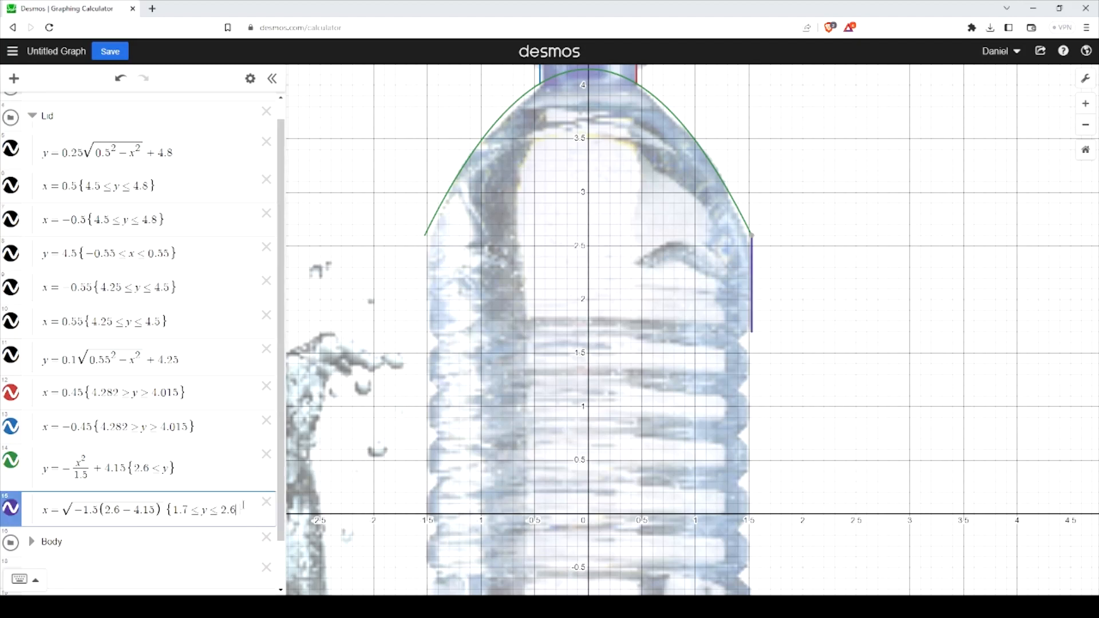
Duplicate the restricted vertical line as a new expression and negate its square root to trace the bottle's left side.
{"action": "left_click_drag", "start_coordinate": [243, 506], "coordinate": [43, 517]}
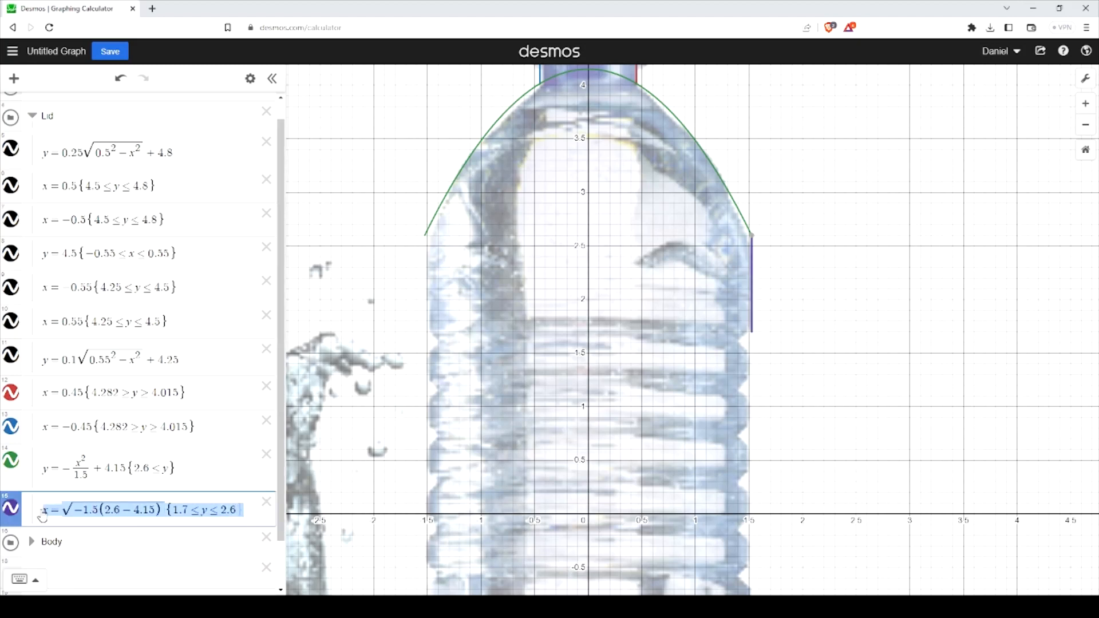
{"action": "key", "text": "ctrl+c"}
{"action": "key", "text": "Return"}
{"action": "key", "text": "ctrl+v"}
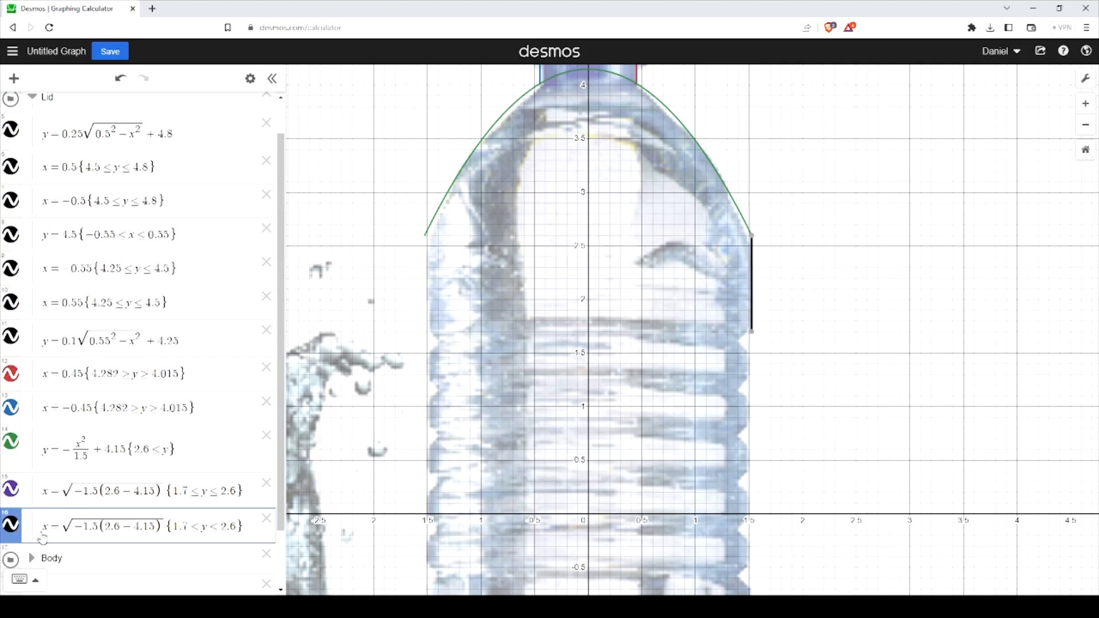
{"action": "type", "text": "-"}
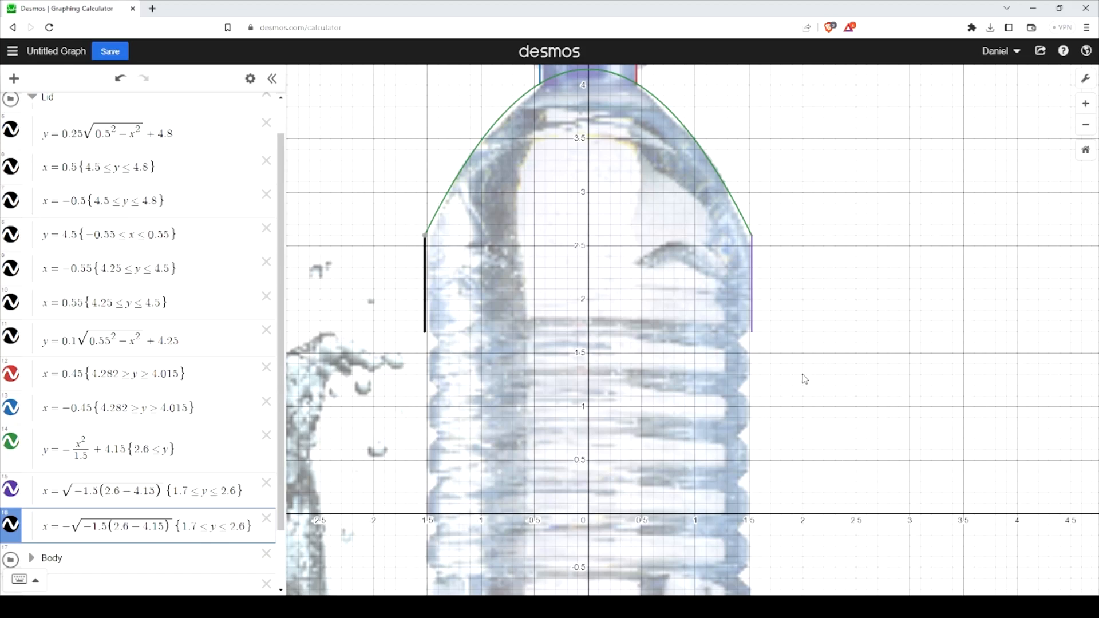
Recolour both x = ±0.45 neck lines, the shoulder parabola and the positive square-root side line black.
{"action": "left_click_drag", "start_coordinate": [804, 379], "coordinate": [876, 356]}
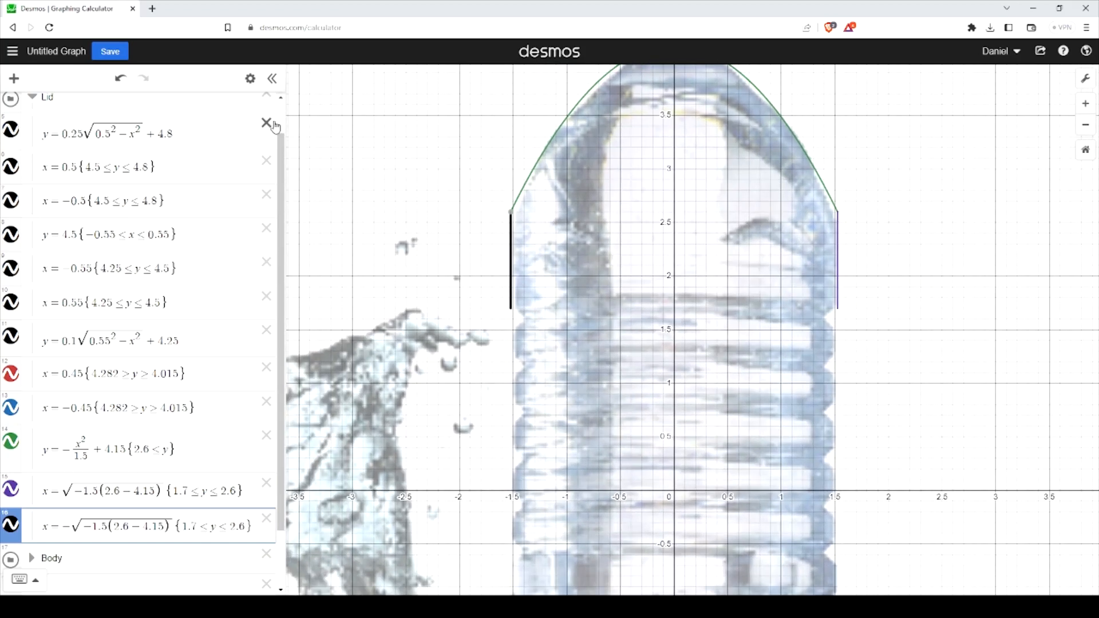
{"action": "left_click", "coordinate": [250, 78]}
{"action": "left_click", "coordinate": [11, 375]}
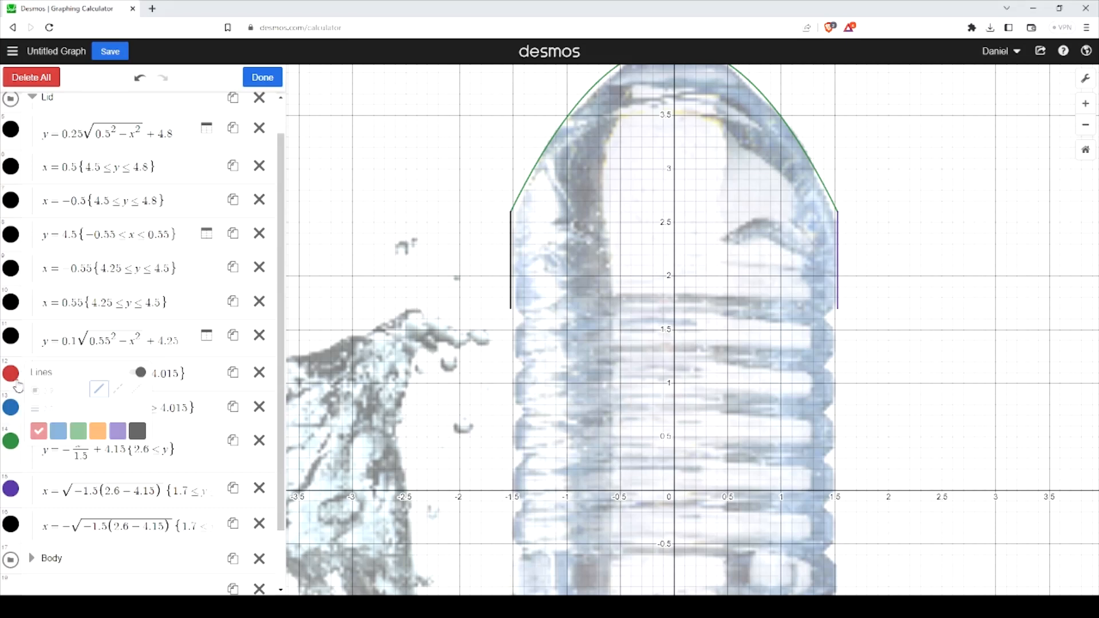
{"action": "left_click", "coordinate": [137, 432]}
{"action": "left_click", "coordinate": [12, 443]}
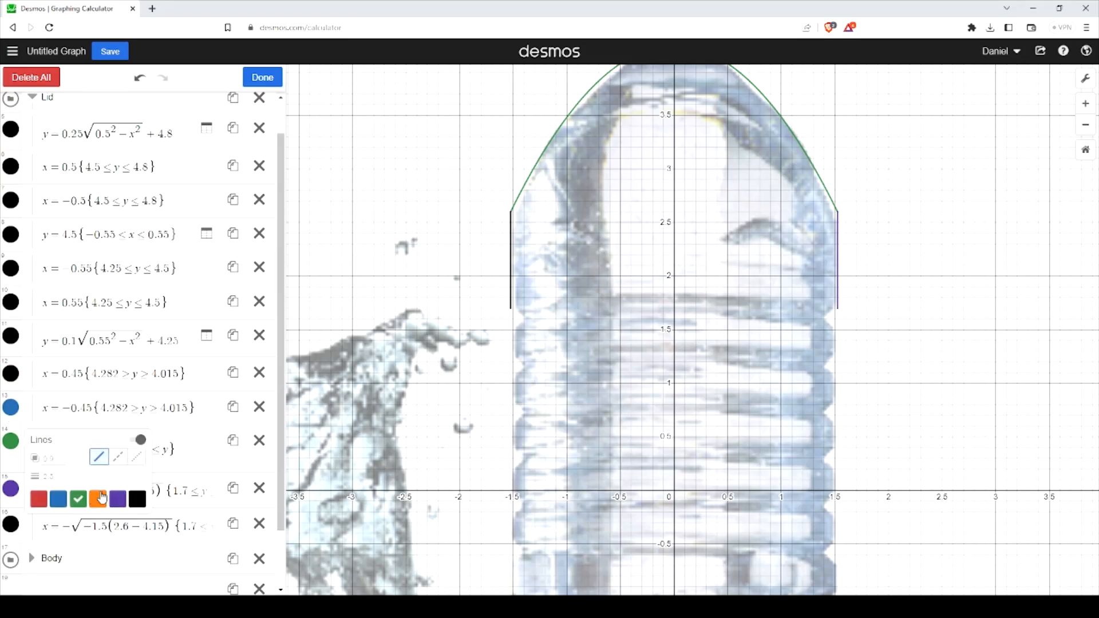
{"action": "left_click", "coordinate": [137, 499]}
{"action": "left_click", "coordinate": [10, 408]}
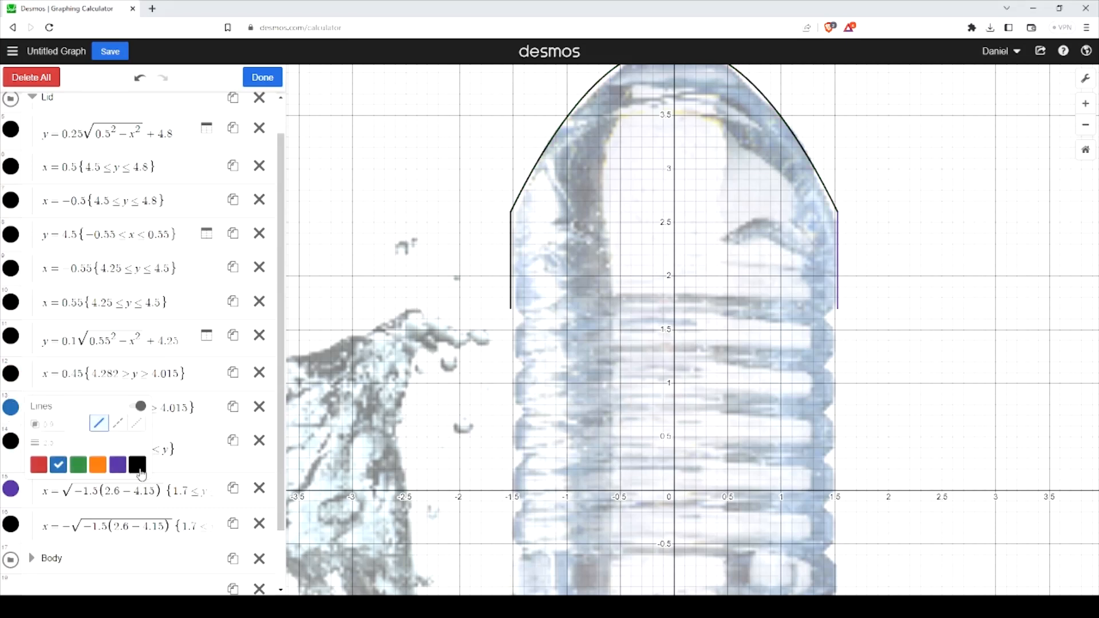
{"action": "left_click", "coordinate": [138, 465]}
{"action": "left_click", "coordinate": [10, 489]}
{"action": "left_click", "coordinate": [135, 547]}
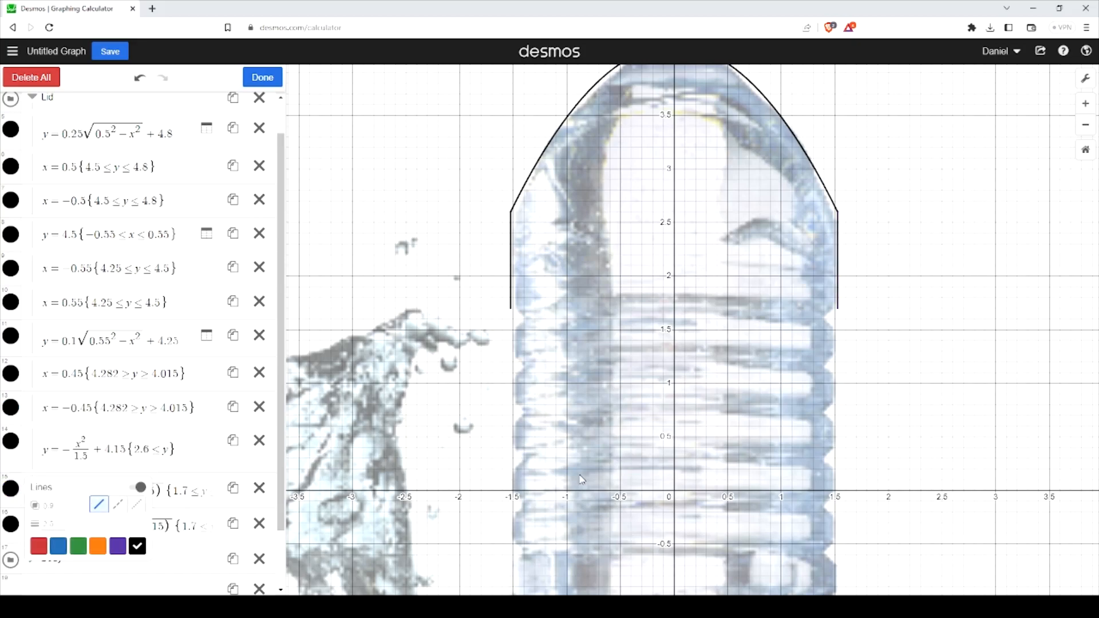
{"action": "left_click", "coordinate": [867, 415]}
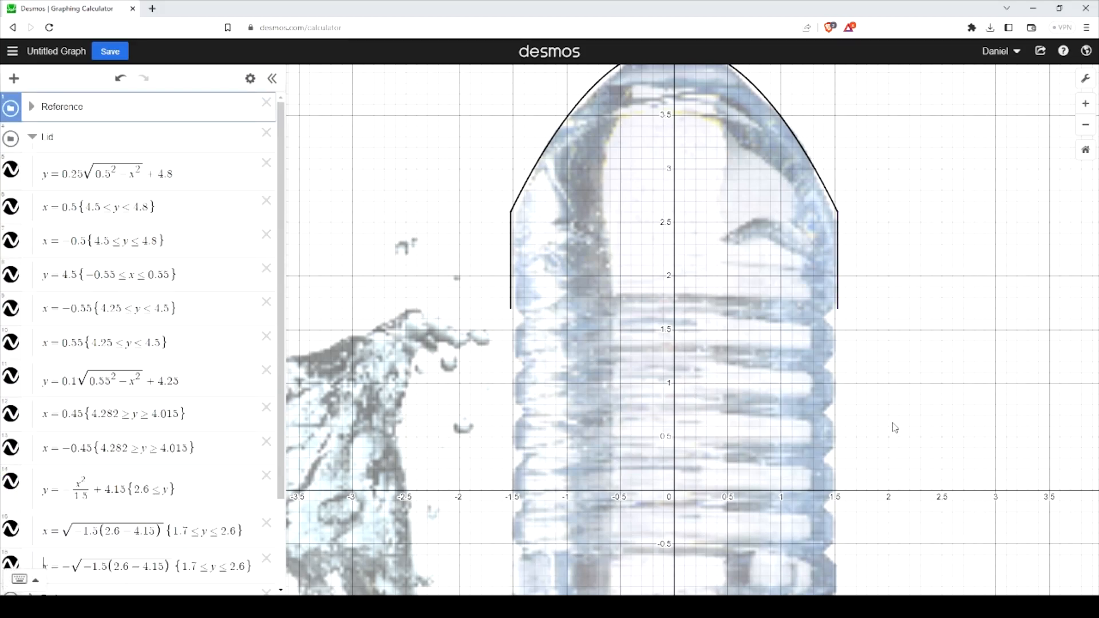
Examine the whole bottle against the traced outline and review the expressions in the Lid folder.
{"action": "scroll", "coordinate": [892, 425], "scroll_direction": "down", "scroll_amount": 3}
{"action": "left_click_drag", "start_coordinate": [893, 425], "coordinate": [777, 247]}
{"action": "left_click_drag", "start_coordinate": [741, 300], "coordinate": [750, 373]}
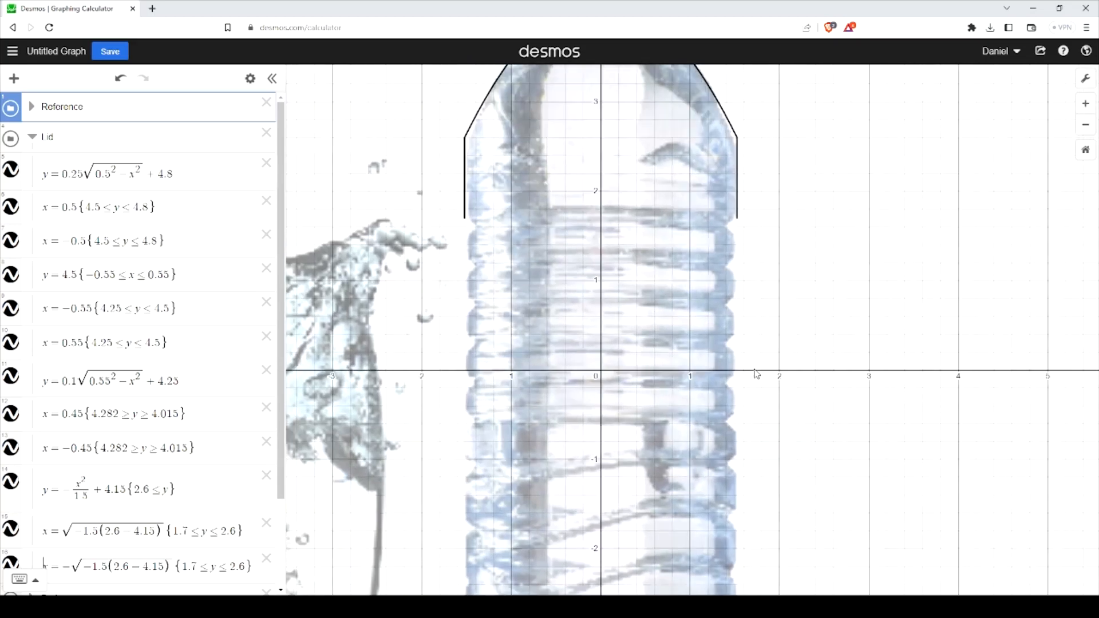
{"action": "scroll", "coordinate": [751, 383], "scroll_direction": "down", "scroll_amount": 3}
{"action": "left_click_drag", "start_coordinate": [752, 453], "coordinate": [747, 373]}
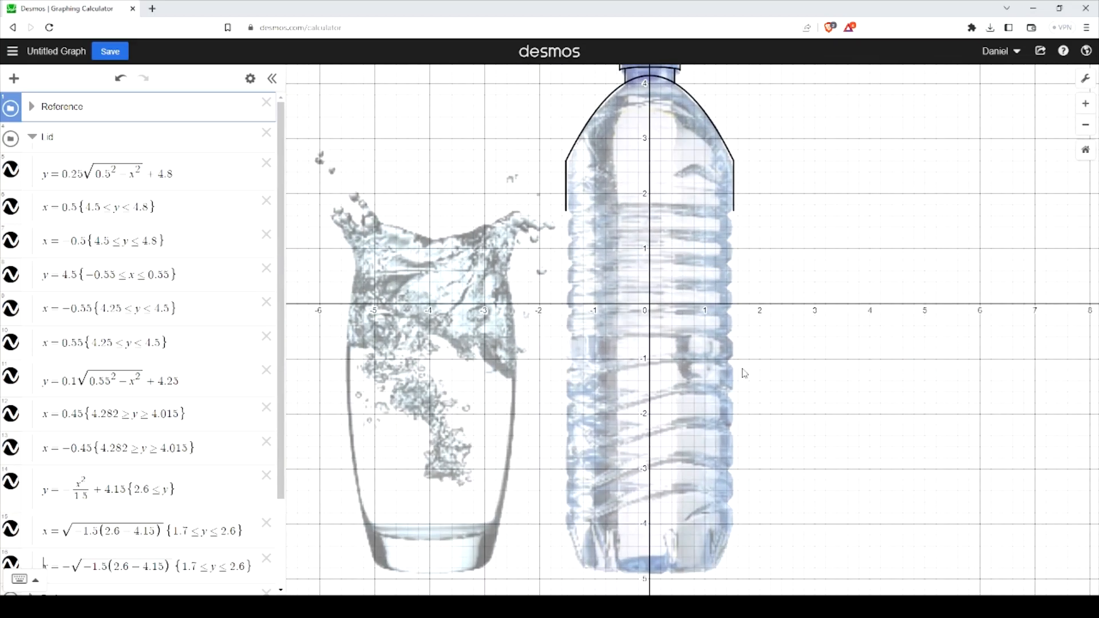
{"action": "scroll", "coordinate": [747, 373], "scroll_direction": "down", "scroll_amount": 1}
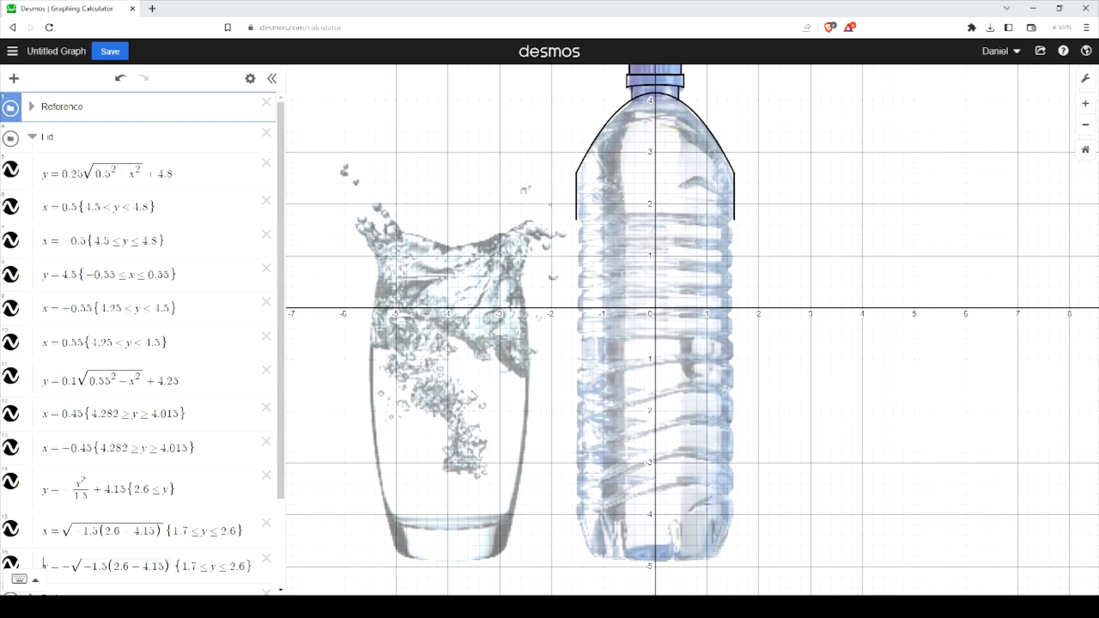
{"action": "scroll", "coordinate": [122, 498], "scroll_direction": "down", "scroll_amount": 2}
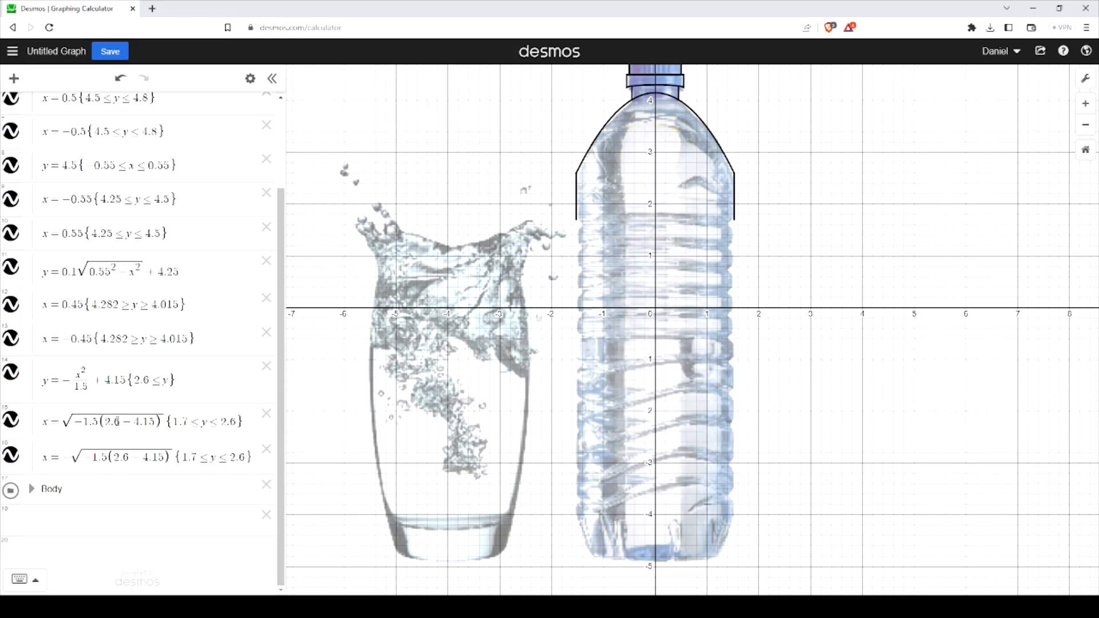
{"action": "scroll", "coordinate": [135, 364], "scroll_direction": "up", "scroll_amount": 3}
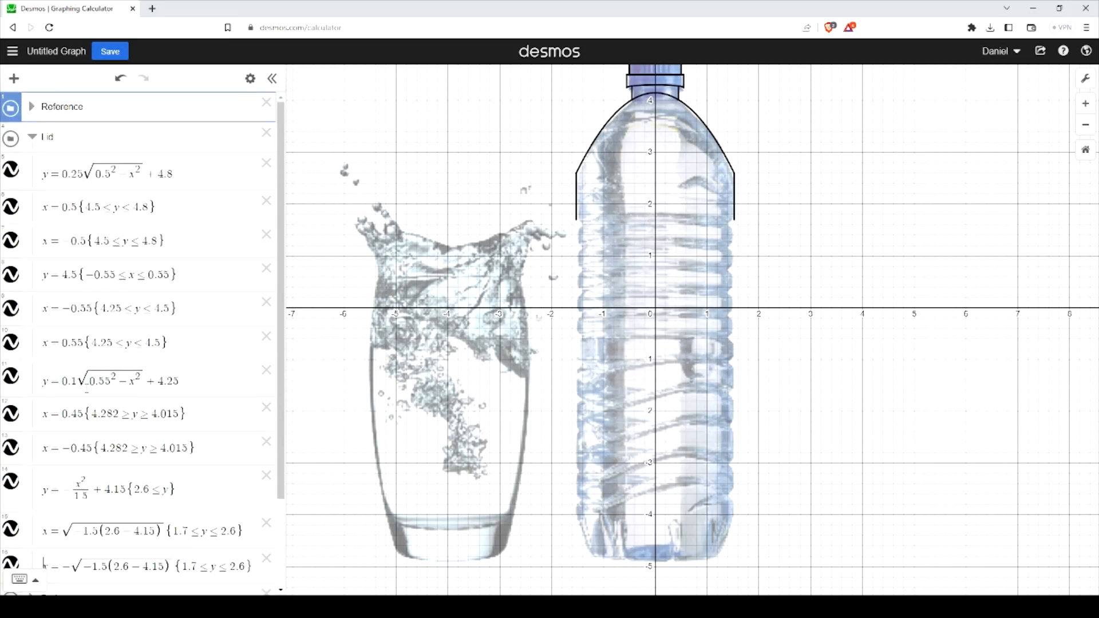
{"action": "scroll", "coordinate": [49, 400], "scroll_direction": "down", "scroll_amount": 3}
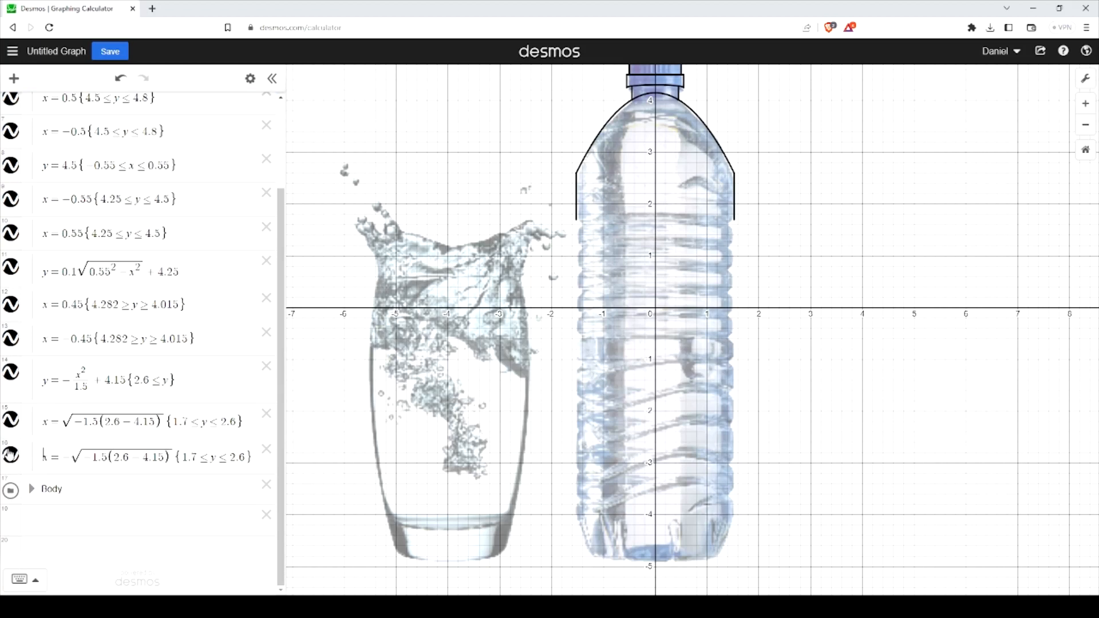
{"action": "scroll", "coordinate": [76, 437], "scroll_direction": "up", "scroll_amount": 2}
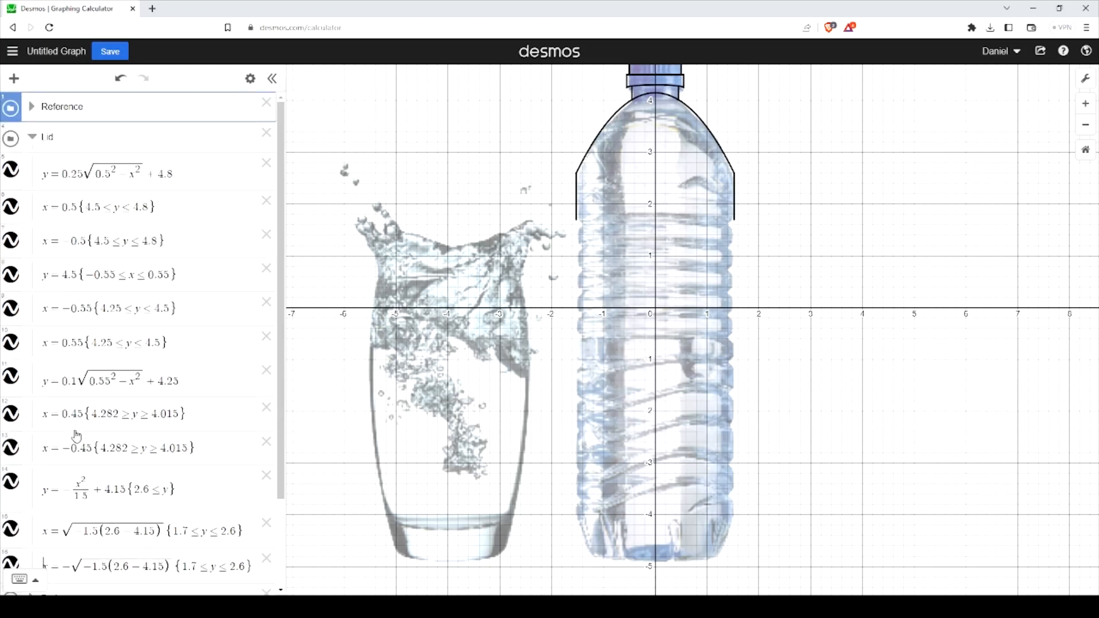
{"action": "scroll", "coordinate": [77, 437], "scroll_direction": "down", "scroll_amount": 1}
{"action": "scroll", "coordinate": [77, 436], "scroll_direction": "up", "scroll_amount": 1}
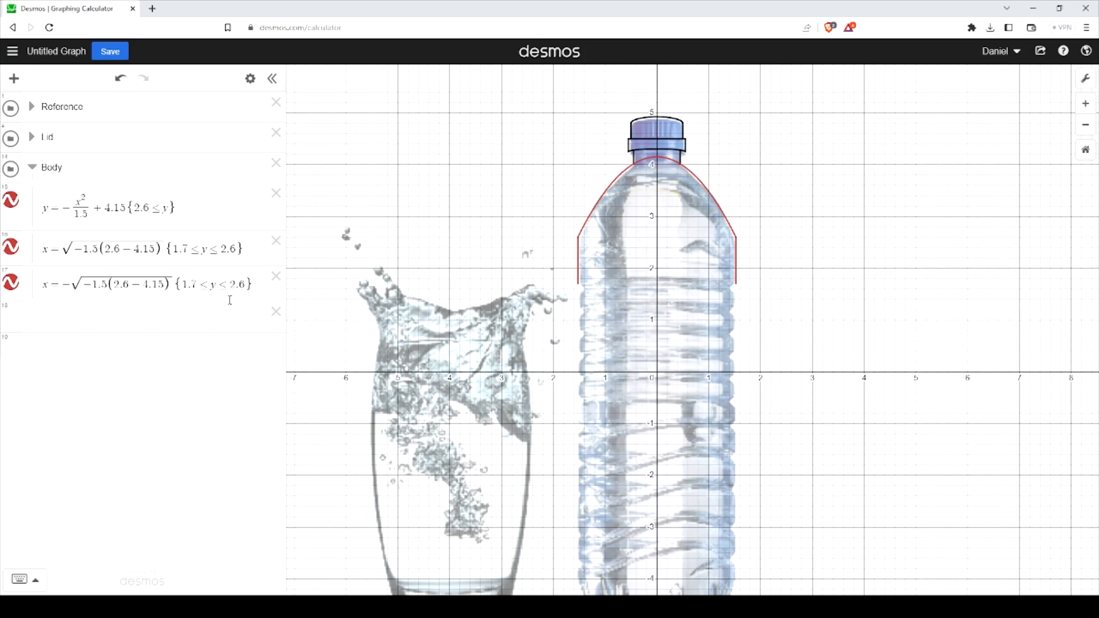
Add y = sin(x) as a new expression below the left side line in the Body folder.
{"action": "left_click", "coordinate": [176, 290]}
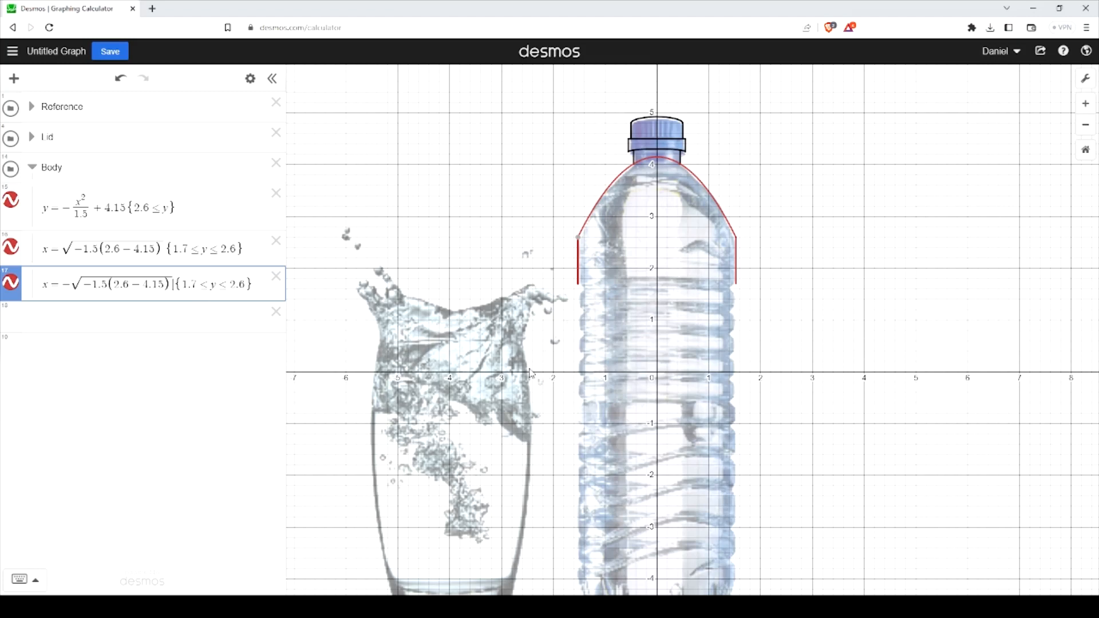
{"action": "key", "text": "Return"}
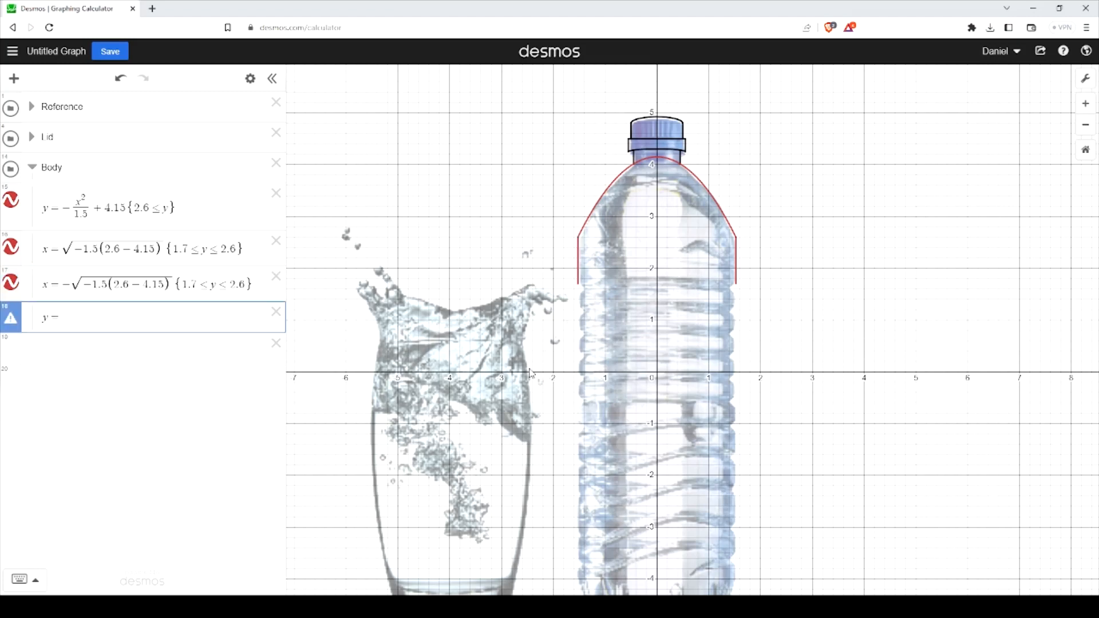
{"action": "type", "text": "y=sin(x)"}
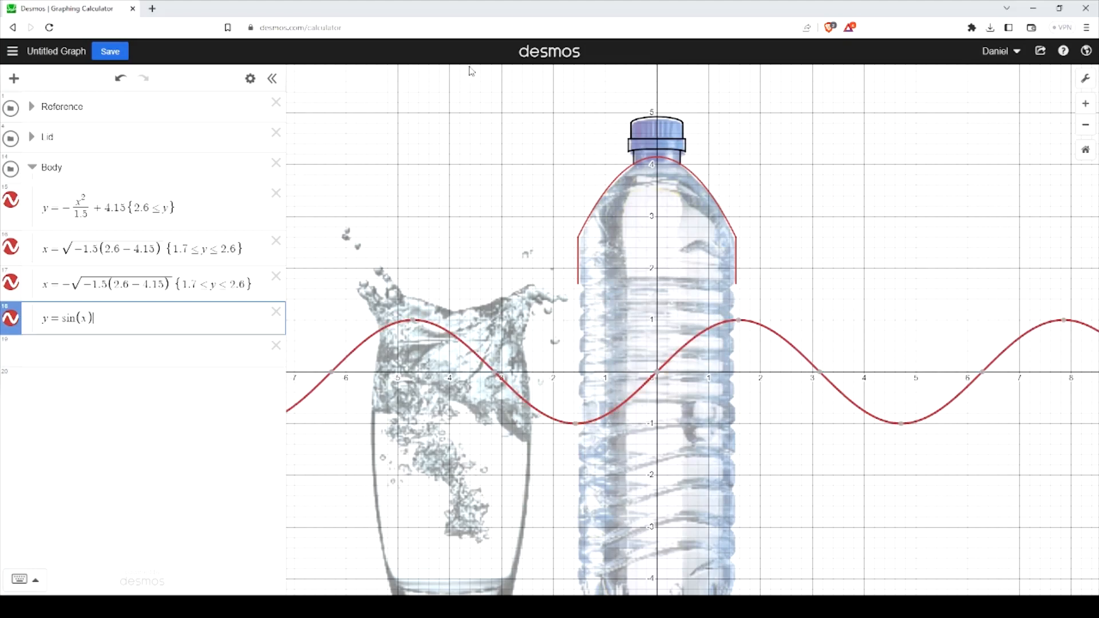
Recolour the sine curve green.
{"action": "left_click", "coordinate": [250, 78]}
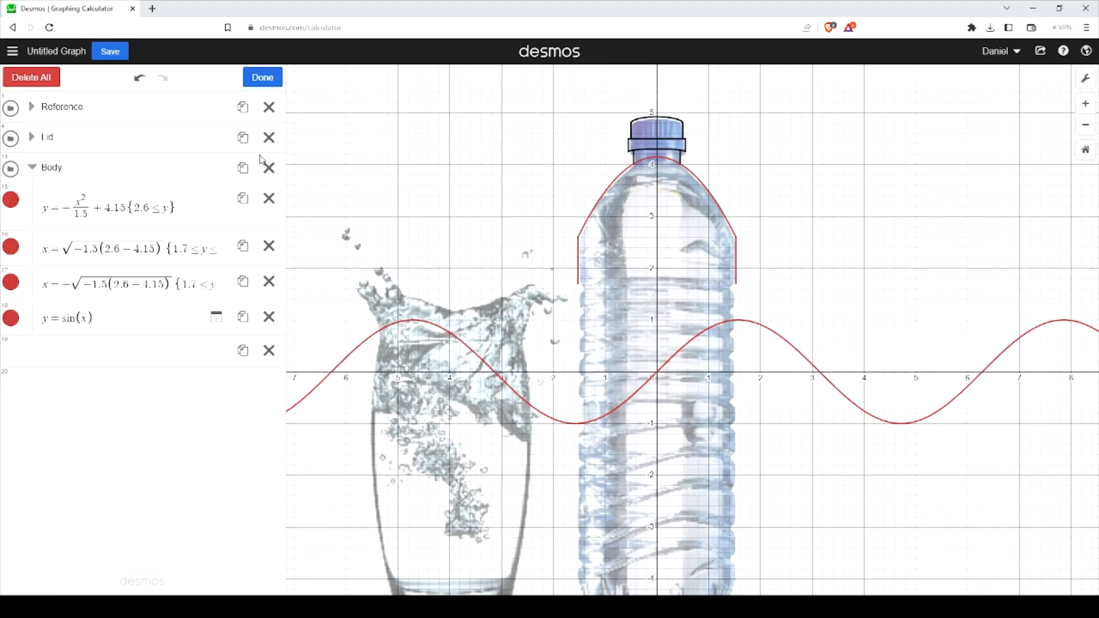
{"action": "left_click", "coordinate": [11, 318]}
{"action": "left_click", "coordinate": [79, 375]}
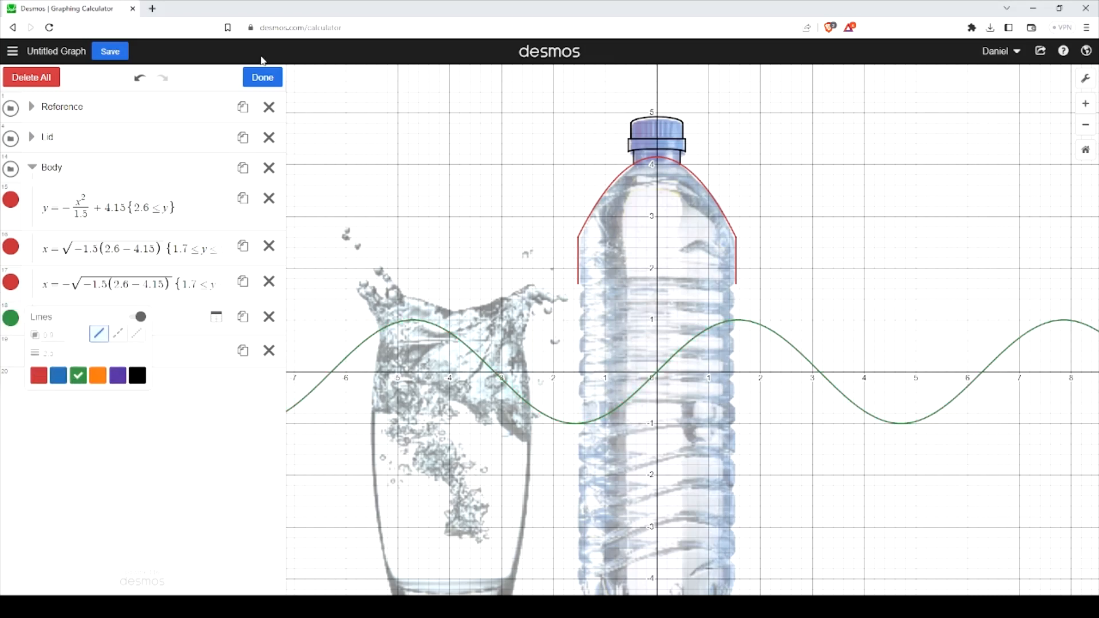
{"action": "left_click", "coordinate": [252, 84]}
{"action": "left_click", "coordinate": [252, 83]}
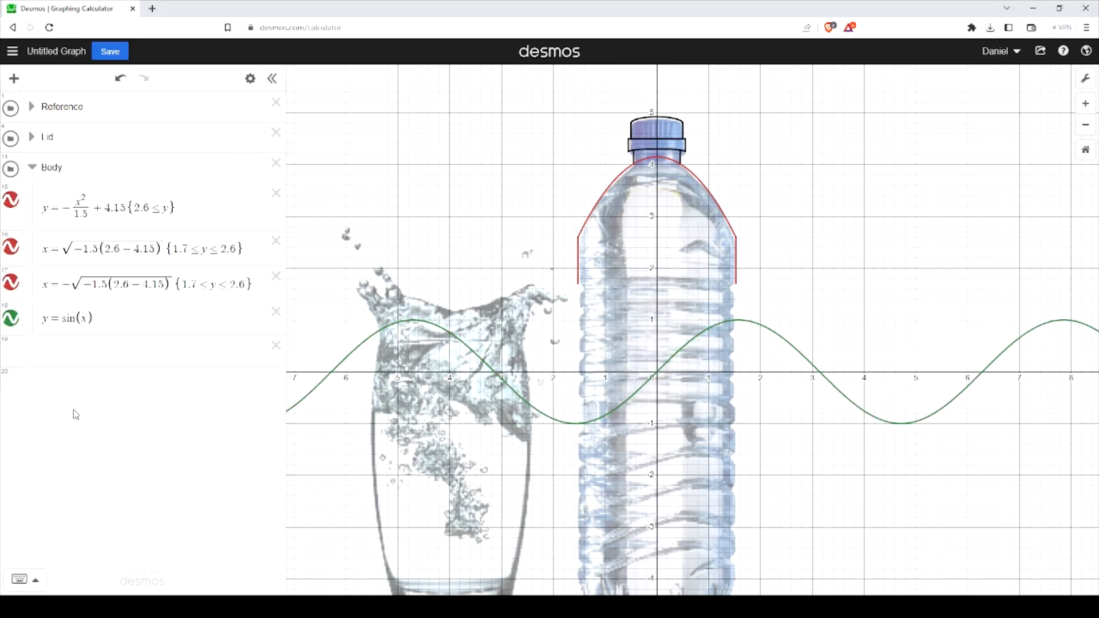
Wrap the sine in an absolute value so the expression reads y = |sin(x)|.
{"action": "left_click_drag", "start_coordinate": [109, 321], "coordinate": [64, 324]}
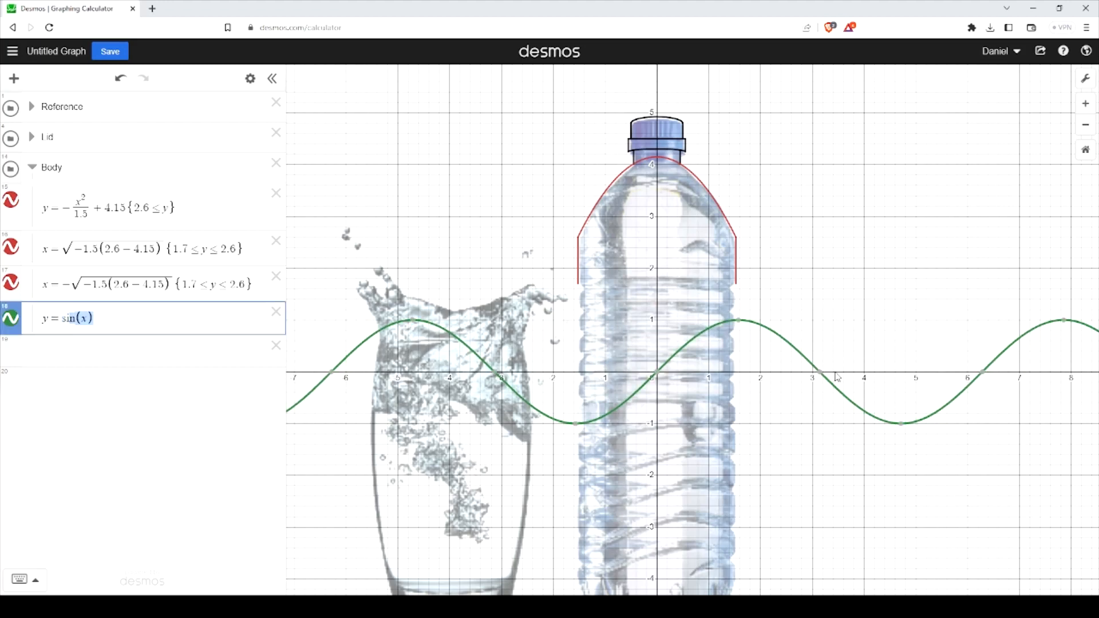
{"action": "mouse_move", "coordinate": [821, 385]}
{"action": "left_click", "coordinate": [64, 318]}
{"action": "type", "text": "|"}
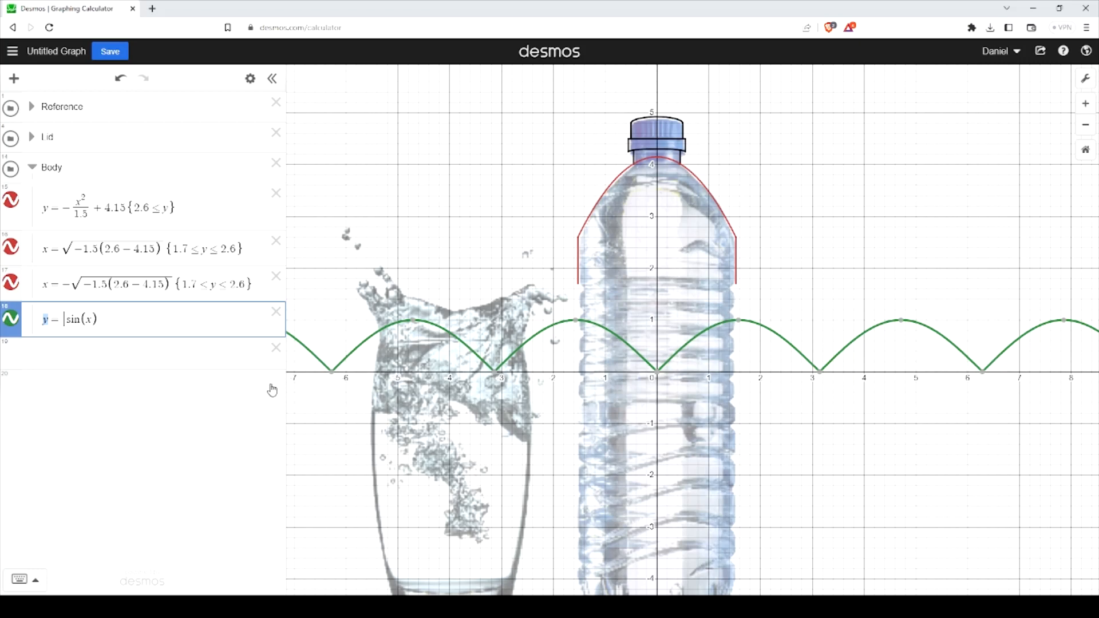
Turn the wave vertical and compress it by rewriting the expression as x = |sin(4y)|.
{"action": "type", "text": "x"}
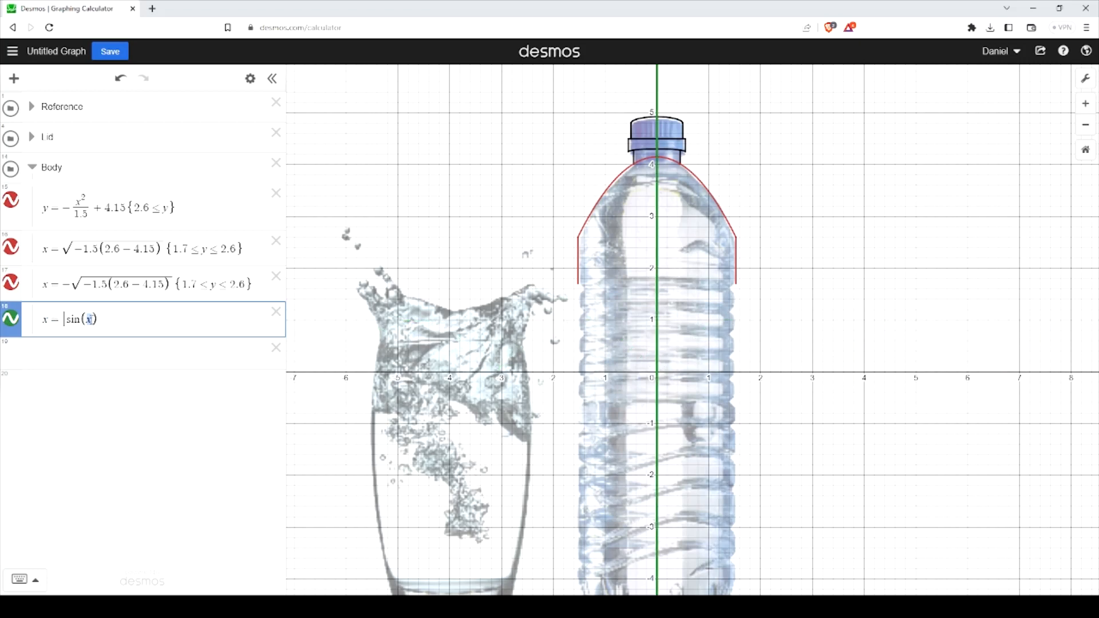
{"action": "type", "text": "y"}
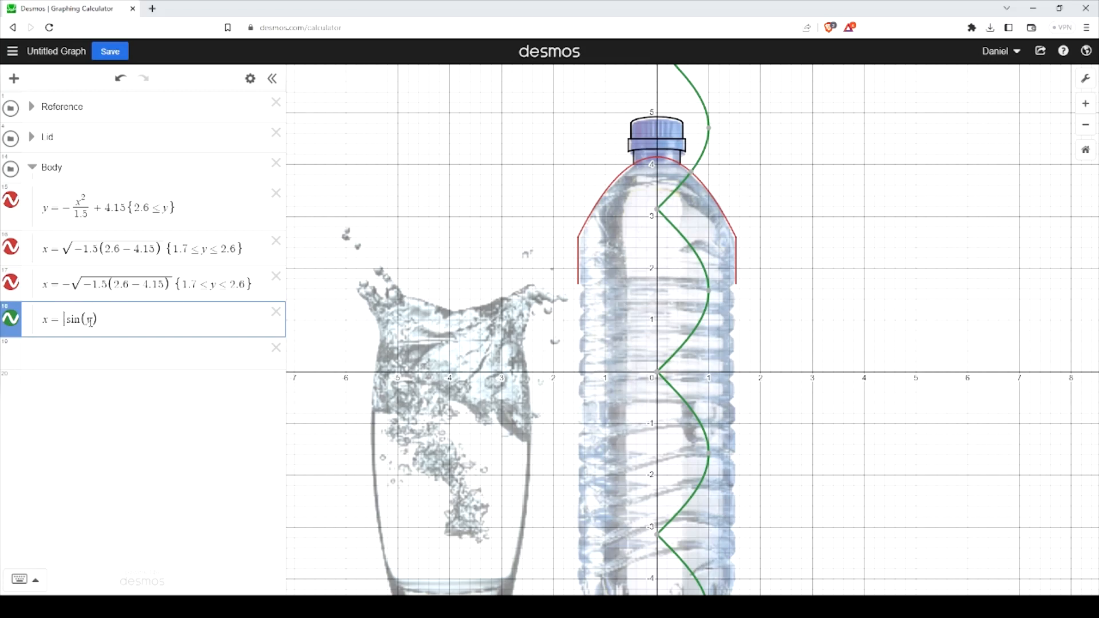
{"action": "type", "text": "2"}
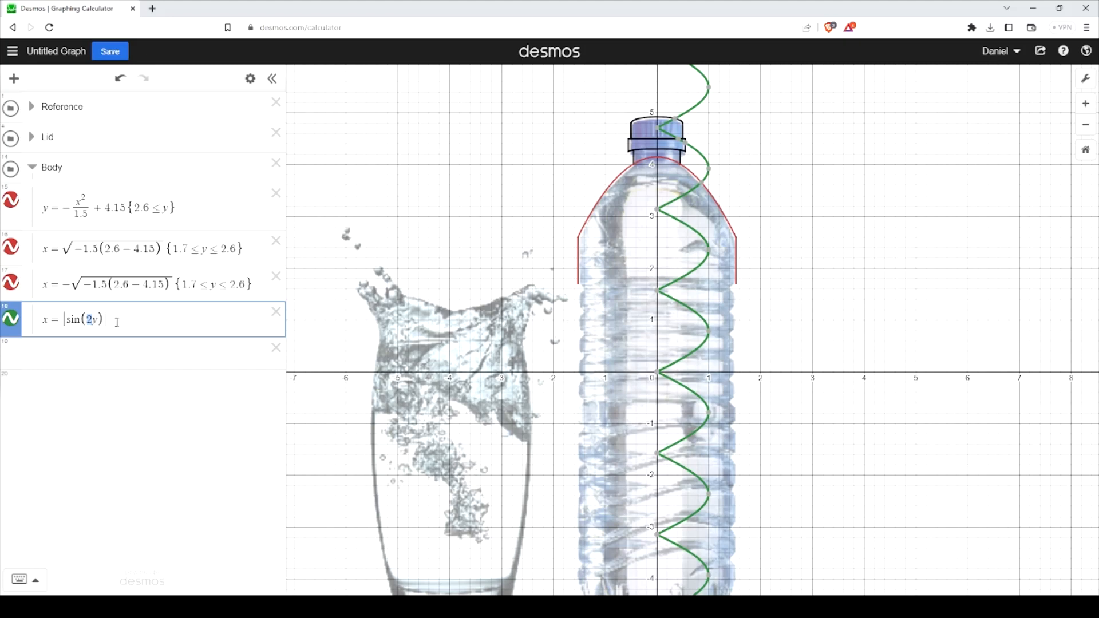
{"action": "type", "text": "4"}
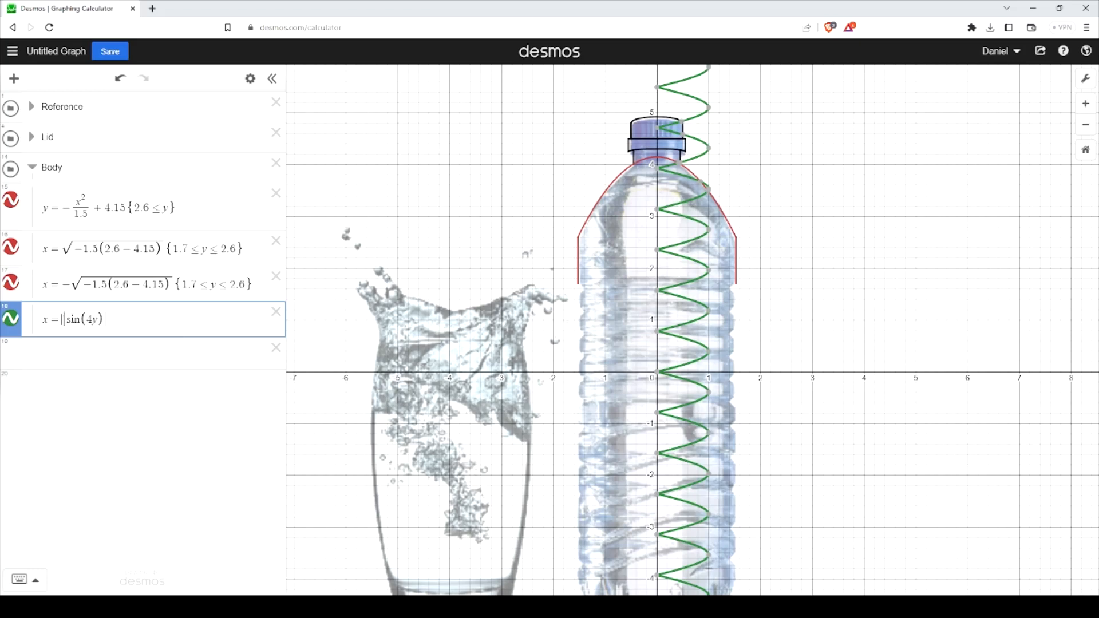
Reduce the wave's amplitude by dividing sin(4y) by 4 inside the absolute value.
{"action": "type", "text": "2"}
{"action": "key", "text": "BackSpace"}
{"action": "type", "text": "/2"}
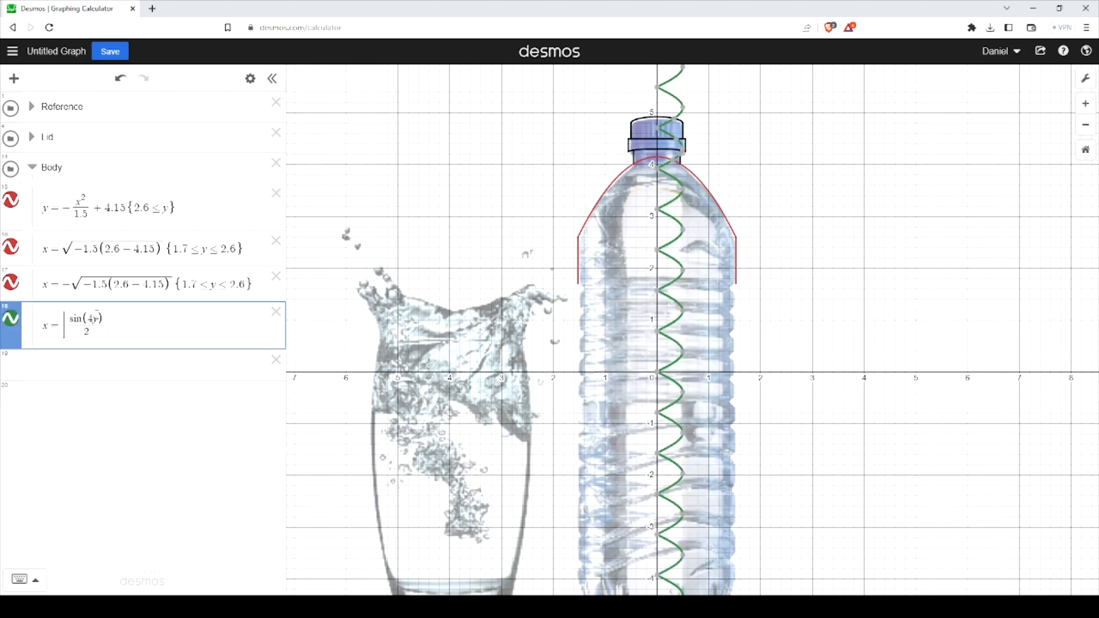
{"action": "type", "text": ".5"}
{"action": "key", "text": "BackSpace"}
{"action": "key", "text": "BackSpace"}
{"action": "key", "text": "BackSpace"}
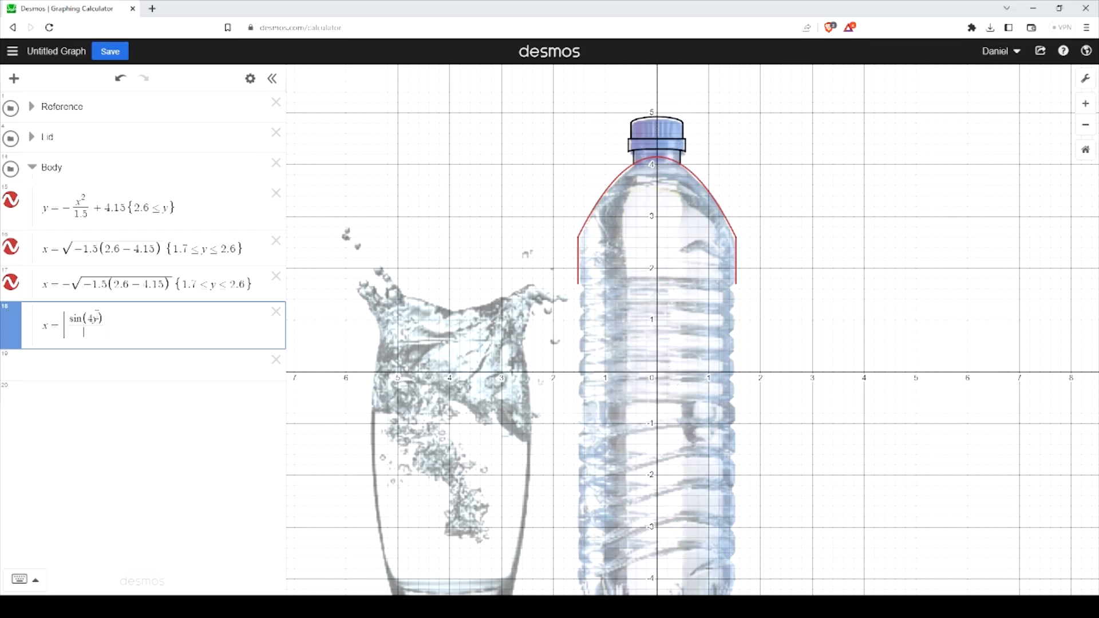
{"action": "type", "text": "4"}
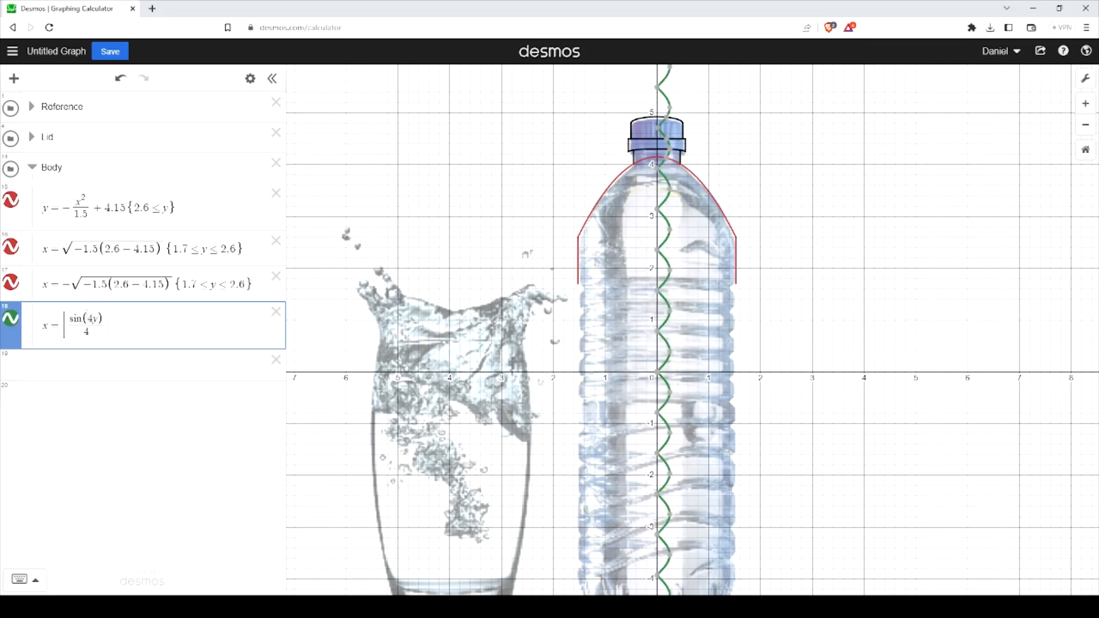
Change the green wave's divisor to 3 and its sine argument to 5y, giving x = |sin(5y)/3|.
{"action": "key", "text": "BackSpace"}
{"action": "type", "text": "3"}
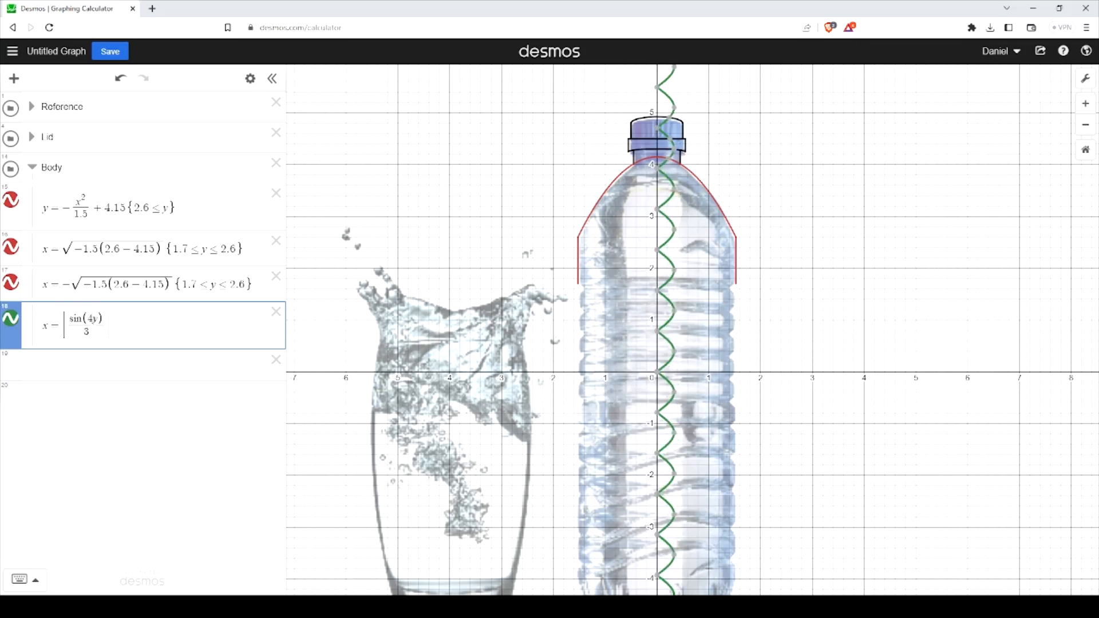
{"action": "left_click_drag", "start_coordinate": [87, 319], "coordinate": [94, 319]}
{"action": "type", "text": "5"}
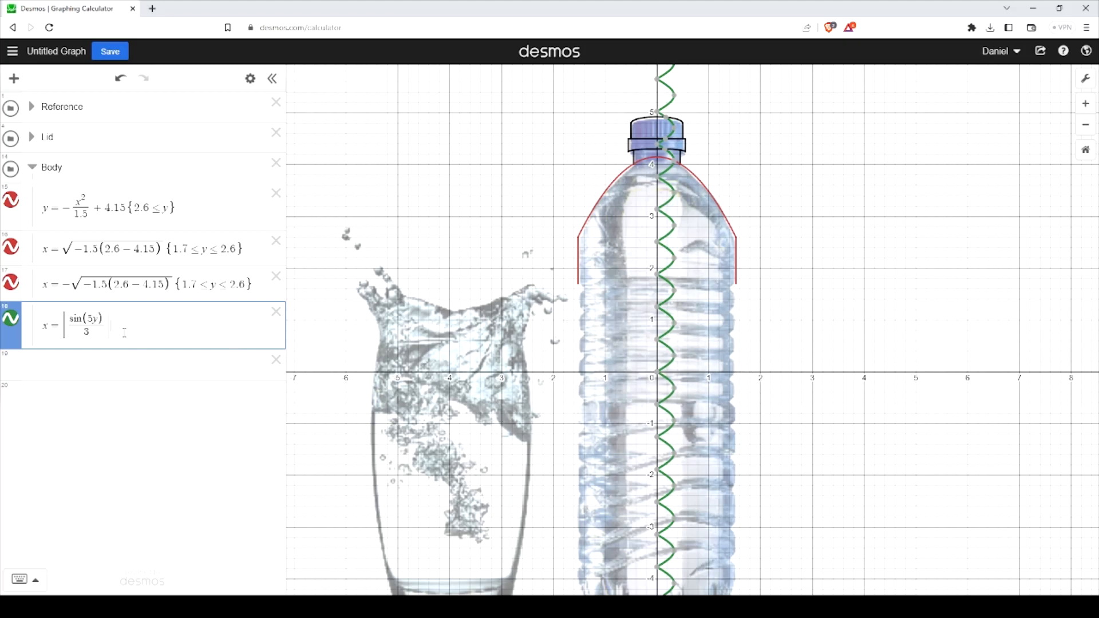
Shift the green wave horizontally to the bottle's right edge by adding 1.2 after the absolute value.
{"action": "type", "text": "+1.5"}
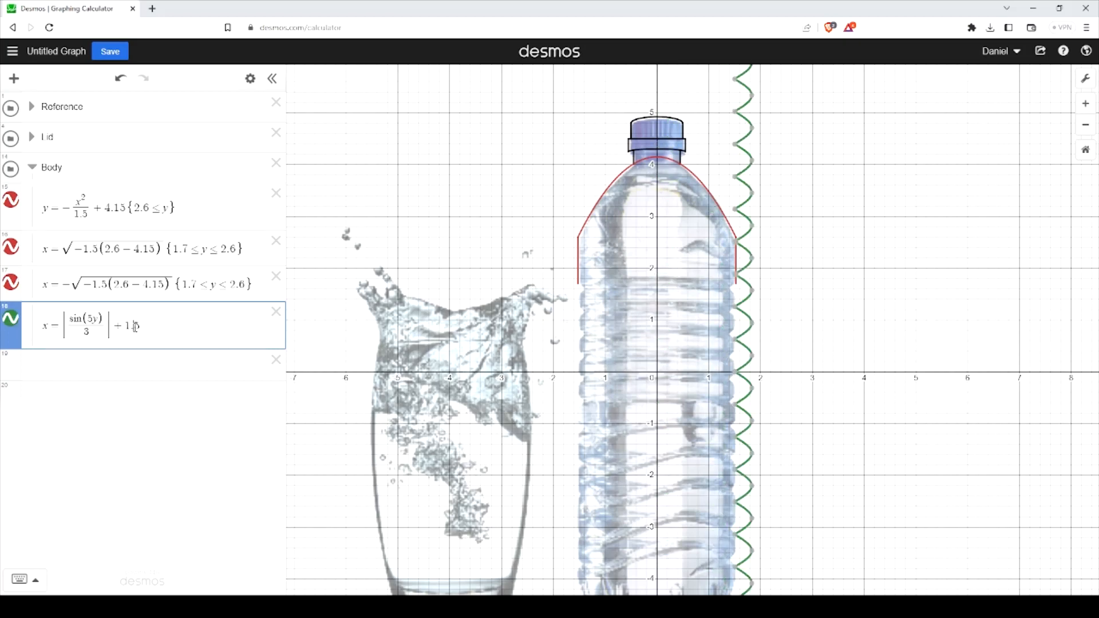
{"action": "left_click_drag", "start_coordinate": [134, 326], "coordinate": [141, 327]}
{"action": "type", "text": "4"}
{"action": "type", "text": "2"}
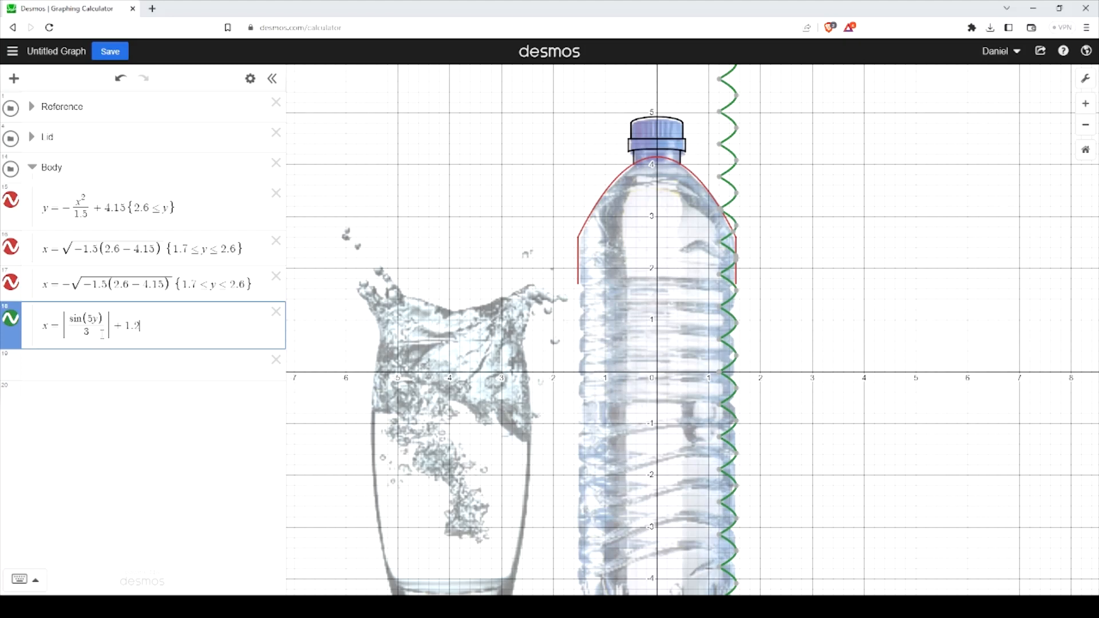
Shift the green wave vertically by rewriting the sine argument as 5(y + .2).
{"action": "left_click_drag", "start_coordinate": [93, 319], "coordinate": [98, 320]}
{"action": "type", "text": "(y"}
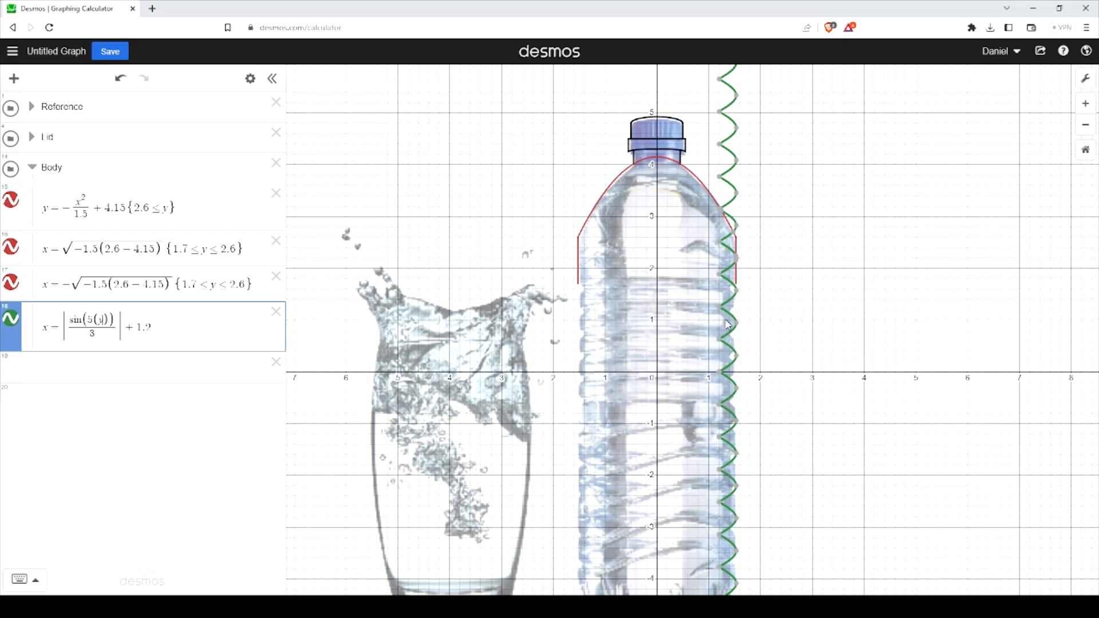
{"action": "mouse_move", "coordinate": [736, 298]}
{"action": "type", "text": "+.2"}
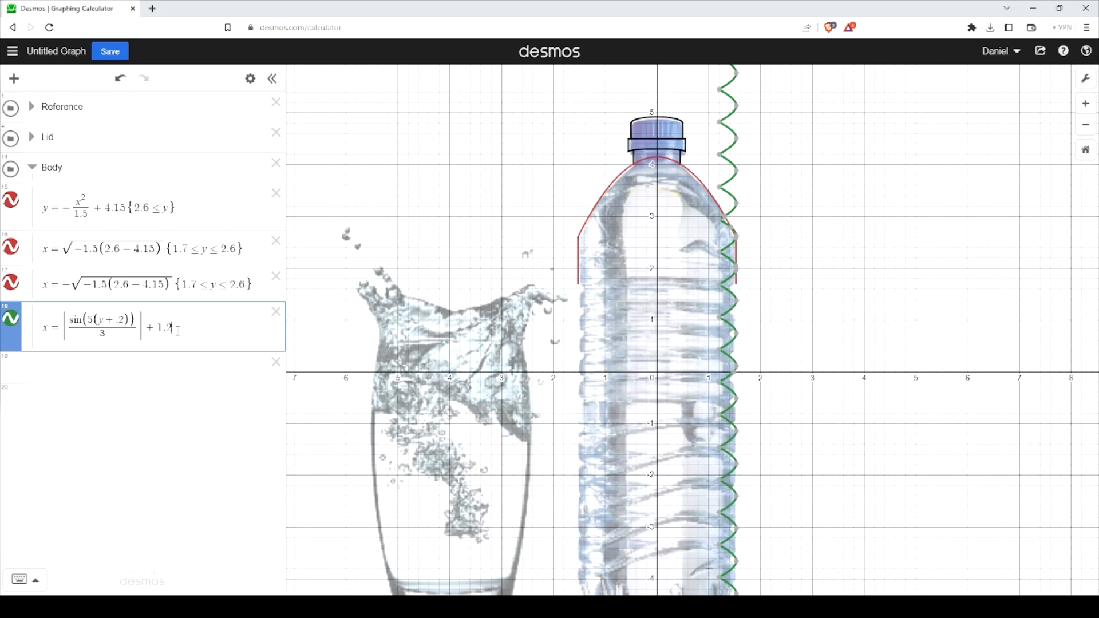
Fine-tune the green wave's horizontal offset, trying 1.25 and 1.3 before setting it to 1.4.
{"action": "type", "text": "5"}
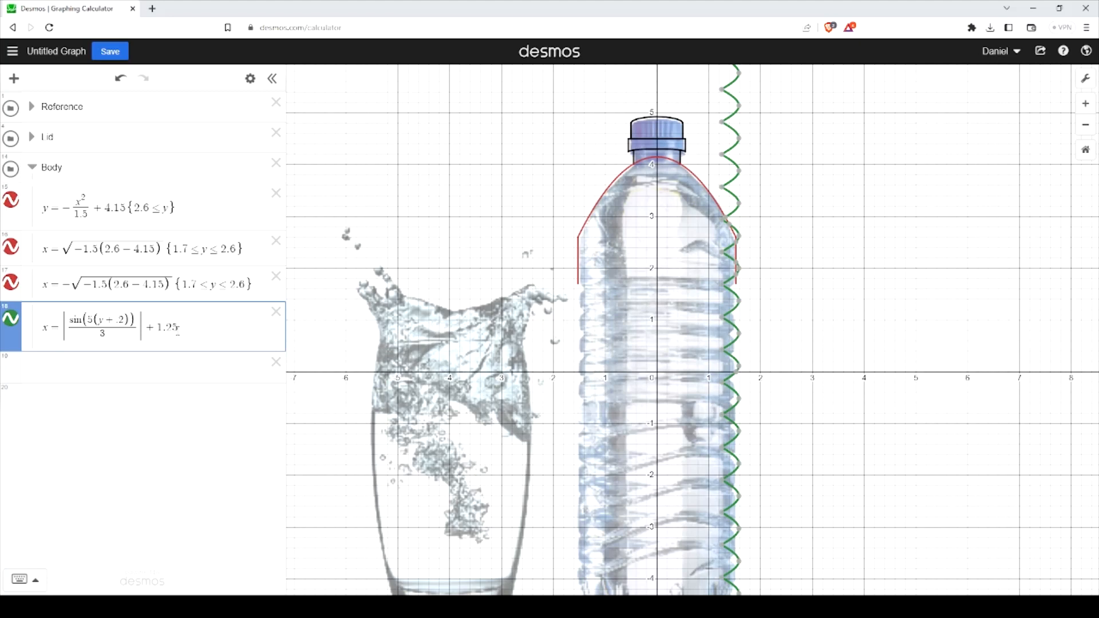
{"action": "key", "text": "BackSpace"}
{"action": "key", "text": "BackSpace"}
{"action": "type", "text": "3"}
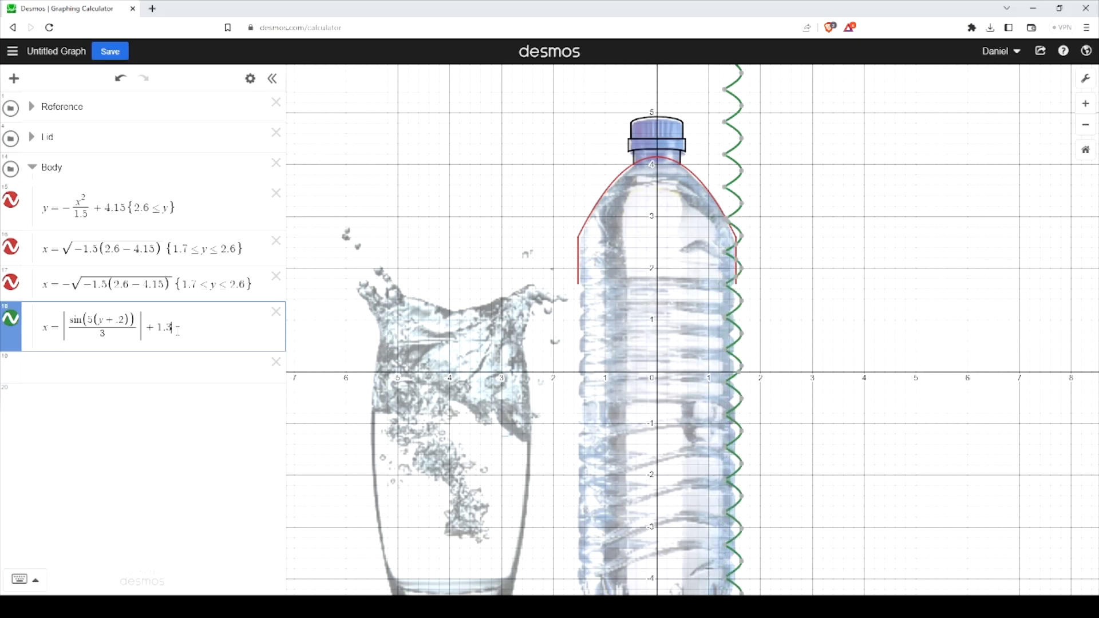
{"action": "key", "text": "BackSpace"}
{"action": "type", "text": "4"}
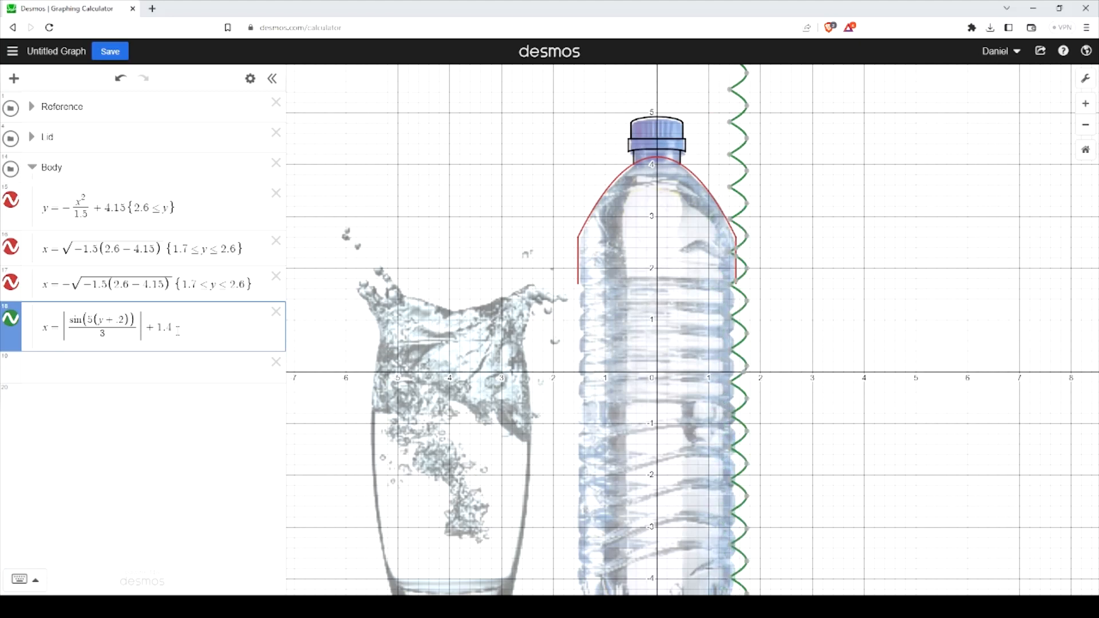
Examine how the green wave lines up with the bottle's ribs and the lower end of the red side line.
{"action": "scroll", "coordinate": [884, 415], "scroll_direction": "up", "scroll_amount": 5}
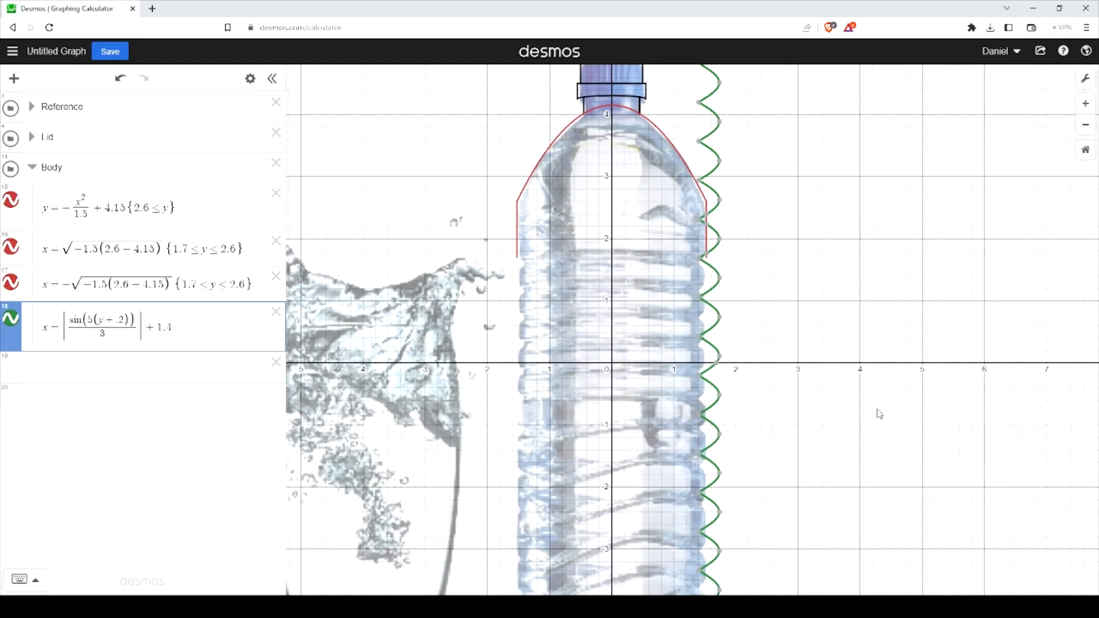
{"action": "scroll", "coordinate": [746, 350], "scroll_direction": "up", "scroll_amount": 2}
{"action": "left_click_drag", "start_coordinate": [730, 286], "coordinate": [763, 498]}
{"action": "scroll", "coordinate": [756, 494], "scroll_direction": "up", "scroll_amount": 3}
{"action": "scroll", "coordinate": [685, 411], "scroll_direction": "down", "scroll_amount": 4}
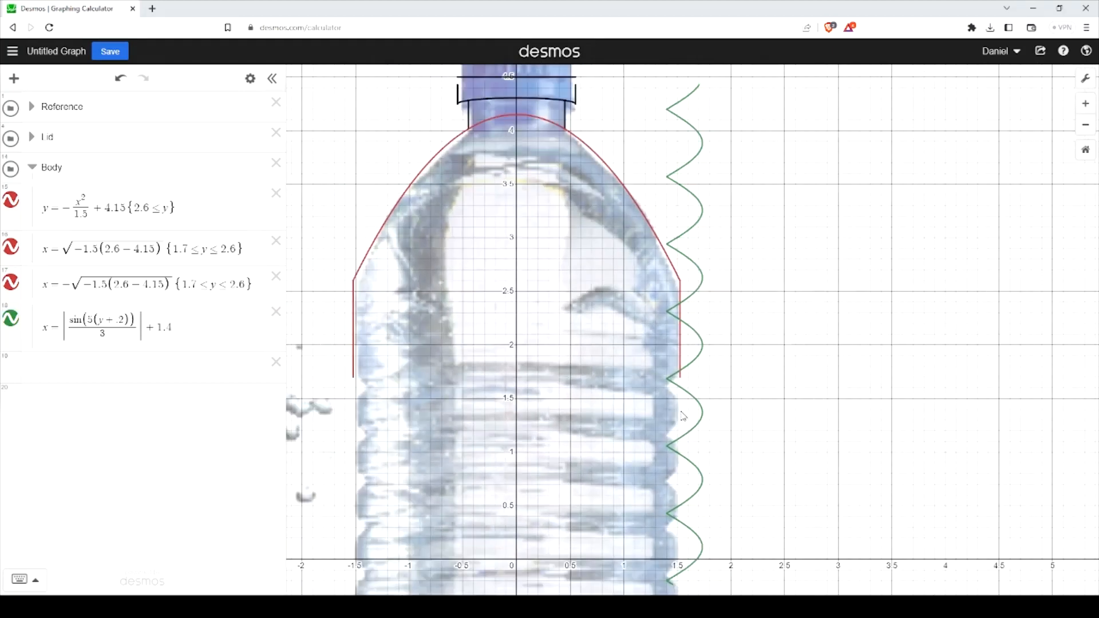
{"action": "scroll", "coordinate": [728, 445], "scroll_direction": "down", "scroll_amount": 3}
{"action": "left_click_drag", "start_coordinate": [732, 478], "coordinate": [754, 391]}
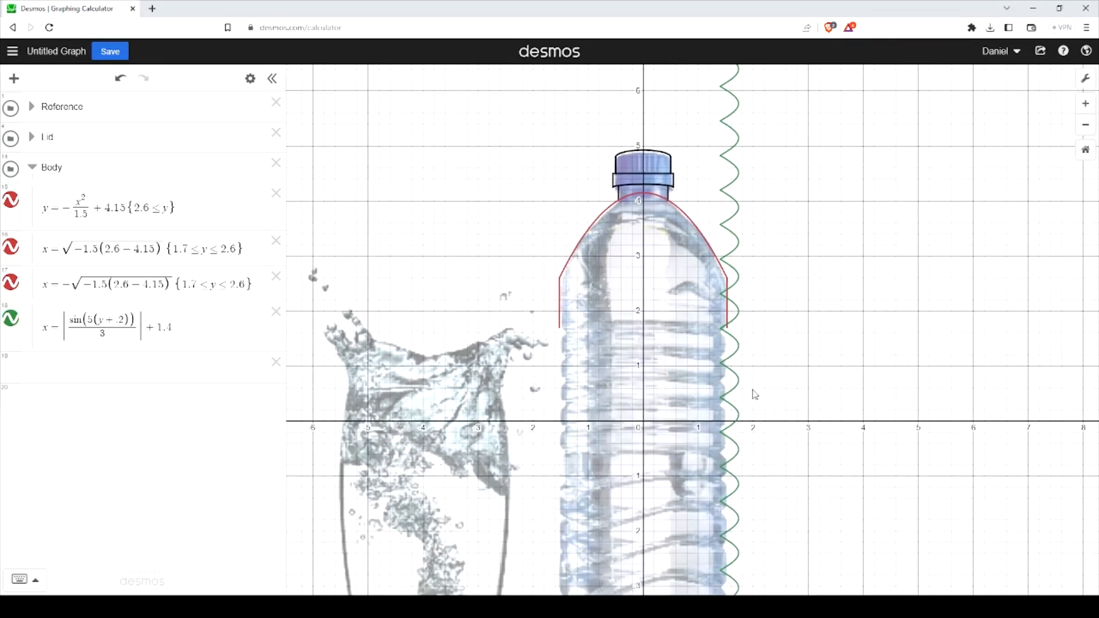
{"action": "mouse_move", "coordinate": [774, 525]}
{"action": "left_mouse_down"}
{"action": "mouse_move", "coordinate": [751, 264]}
{"action": "mouse_move", "coordinate": [765, 479]}
{"action": "mouse_move", "coordinate": [773, 314]}
{"action": "mouse_move", "coordinate": [788, 528]}
{"action": "left_mouse_up"}
{"action": "scroll", "coordinate": [761, 337], "scroll_direction": "up", "scroll_amount": 3}
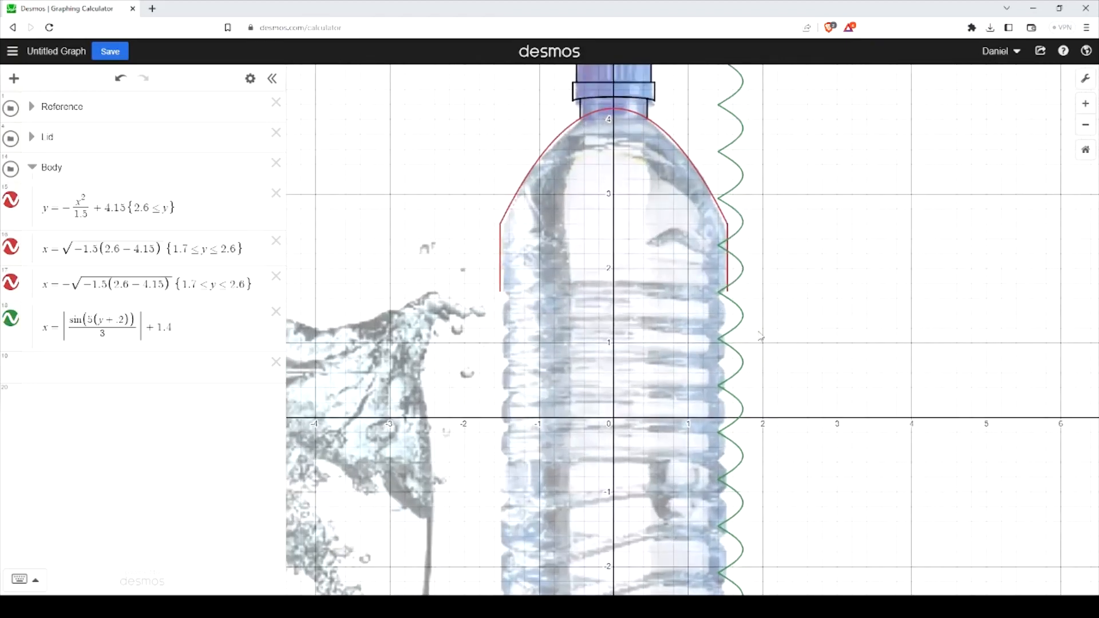
Set the lower y limit of the left red side line's restriction to 1.762.
{"action": "left_click", "coordinate": [726, 277]}
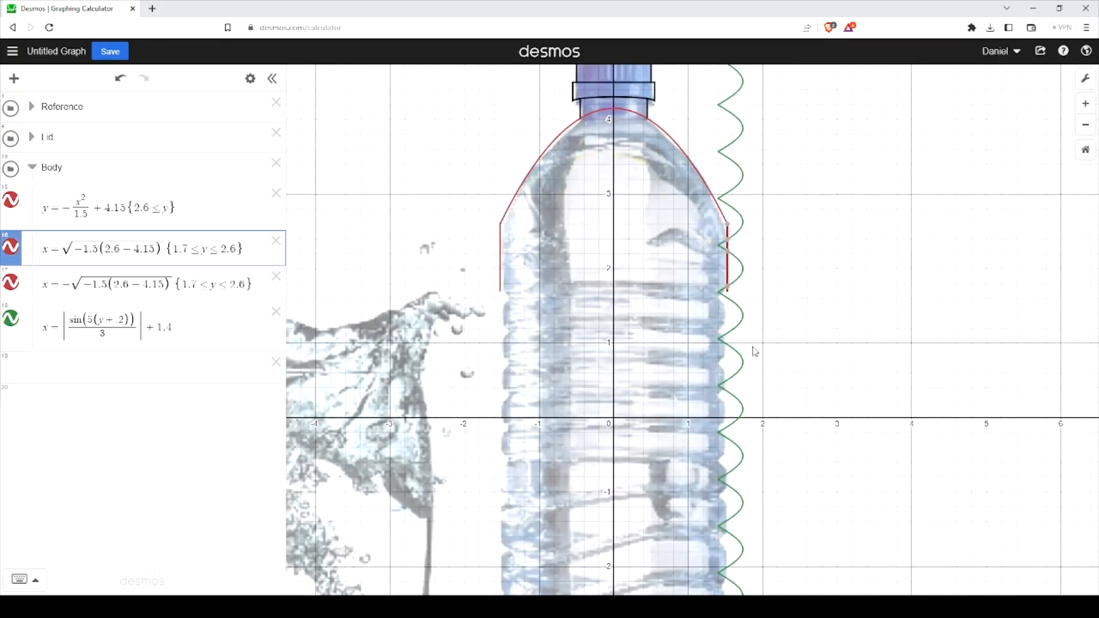
{"action": "left_click", "coordinate": [728, 289]}
{"action": "left_click", "coordinate": [201, 285]}
{"action": "type", "text": "62"}
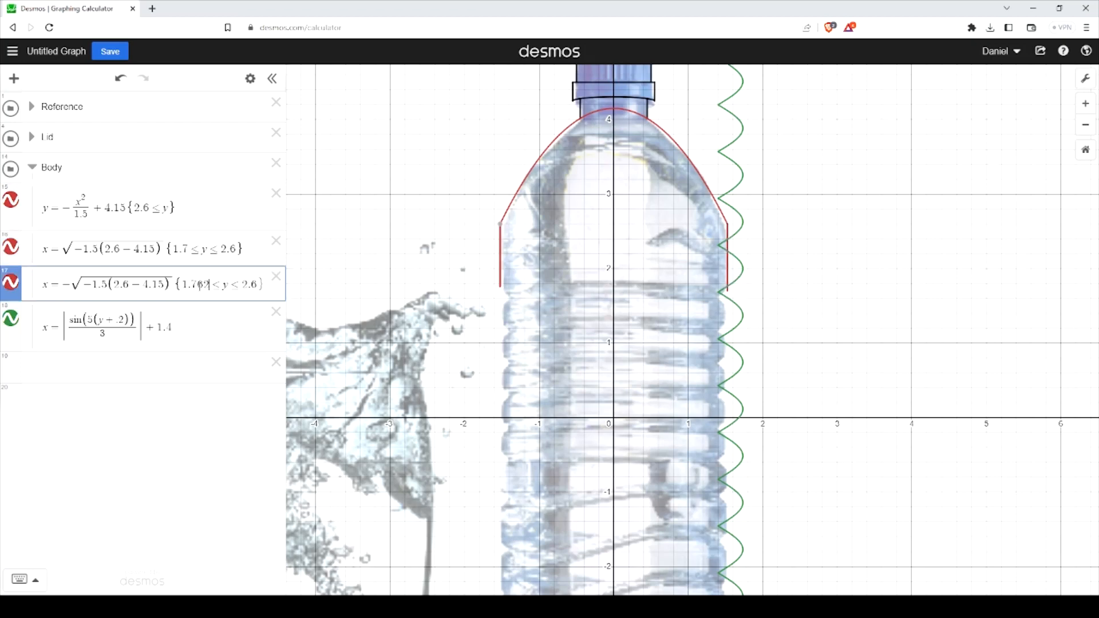
Set the lower y limit of the right red side line's restriction to 1.762.
{"action": "left_click", "coordinate": [184, 248]}
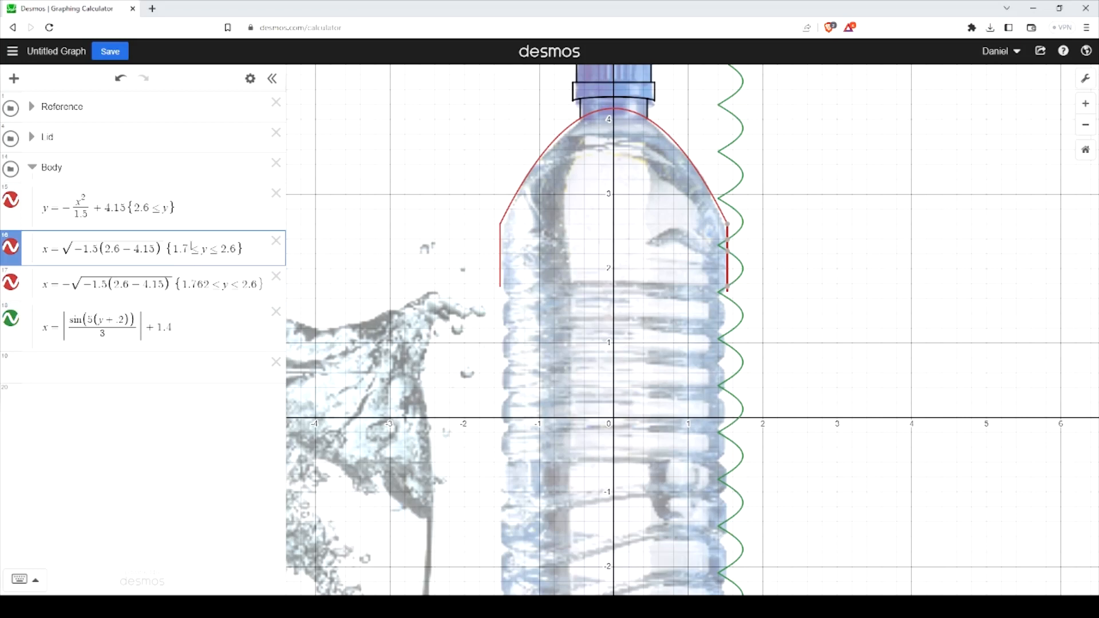
{"action": "type", "text": ".762"}
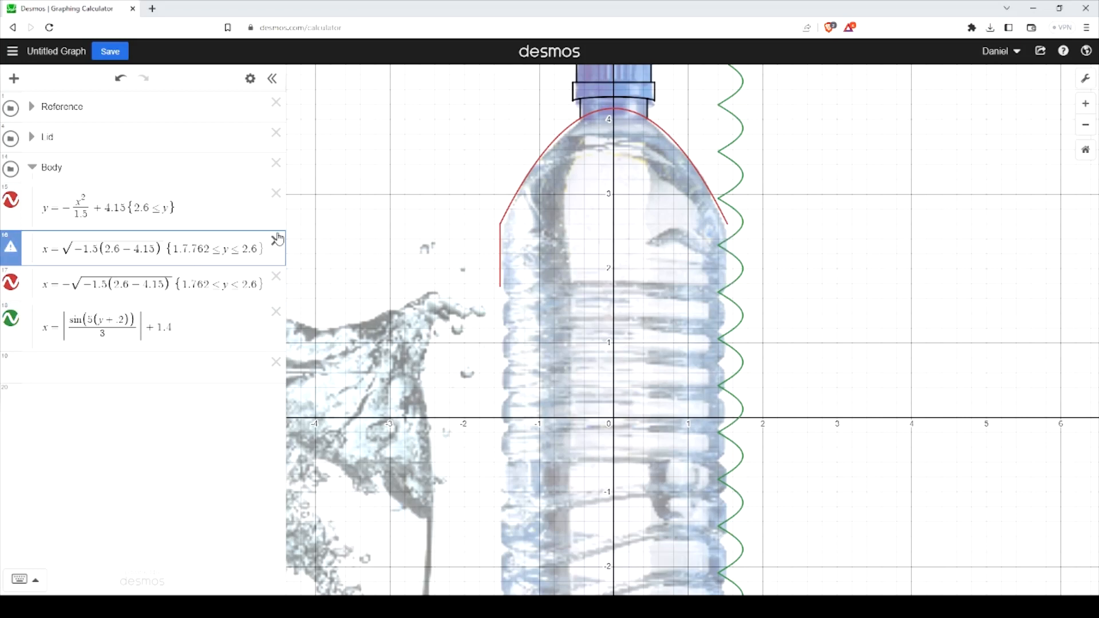
{"action": "left_click", "coordinate": [198, 250]}
{"action": "key", "text": "BackSpace"}
{"action": "key", "text": "BackSpace"}
{"action": "key", "text": "BackSpace"}
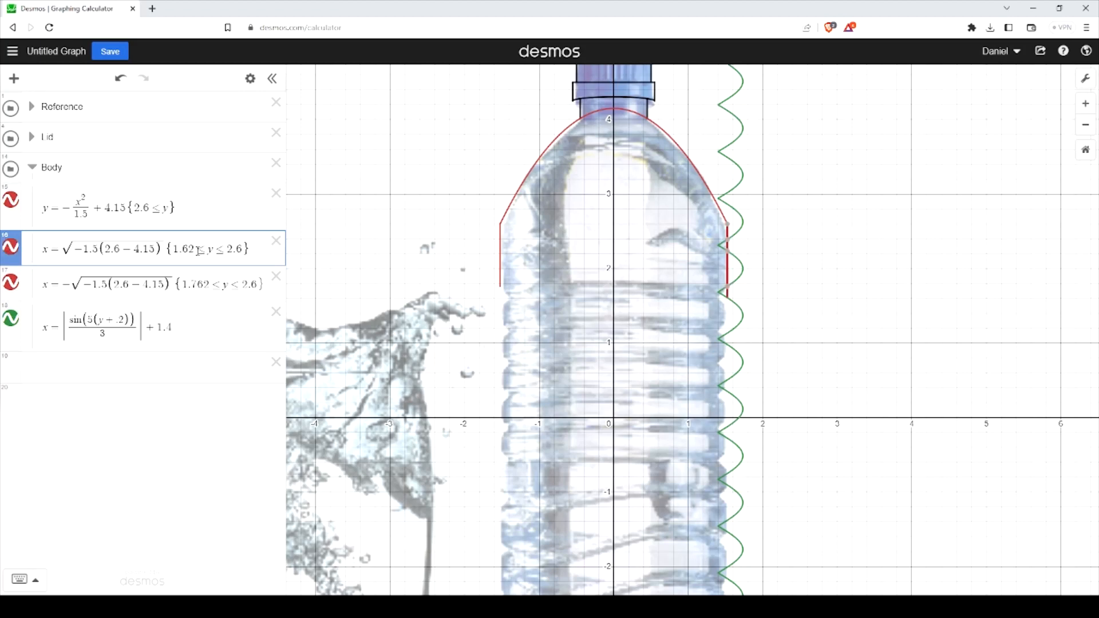
{"action": "type", "text": "7"}
Restrict the green wave to the part below the side line by appending {1.762 > +y}.
{"action": "scroll", "coordinate": [724, 360], "scroll_direction": "down", "scroll_amount": 1}
{"action": "left_click_drag", "start_coordinate": [739, 314], "coordinate": [727, 252]}
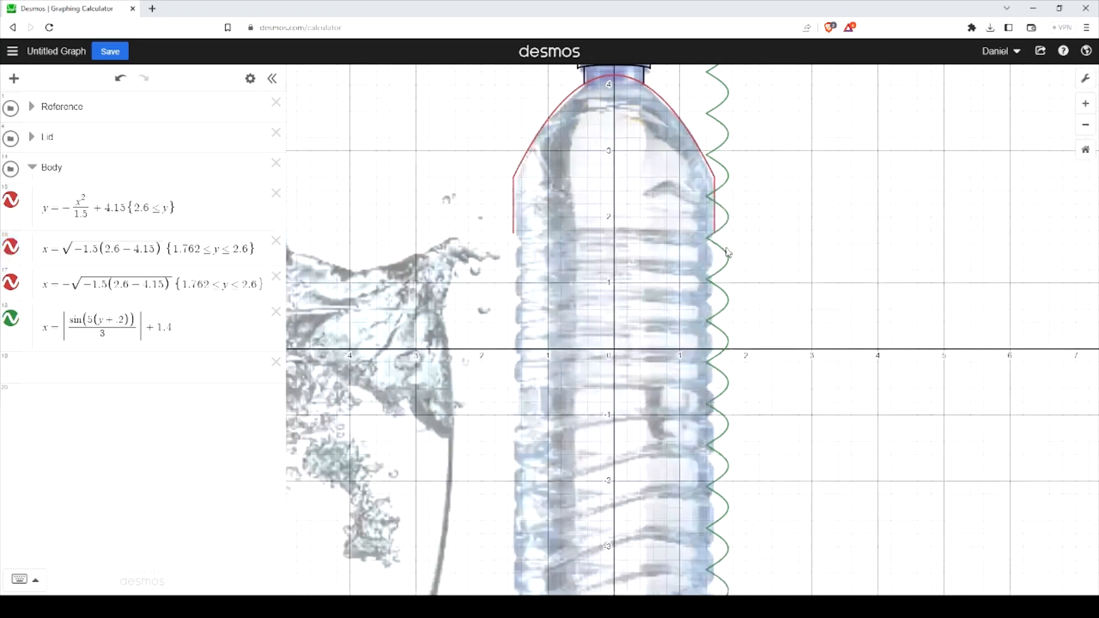
{"action": "left_click", "coordinate": [726, 252]}
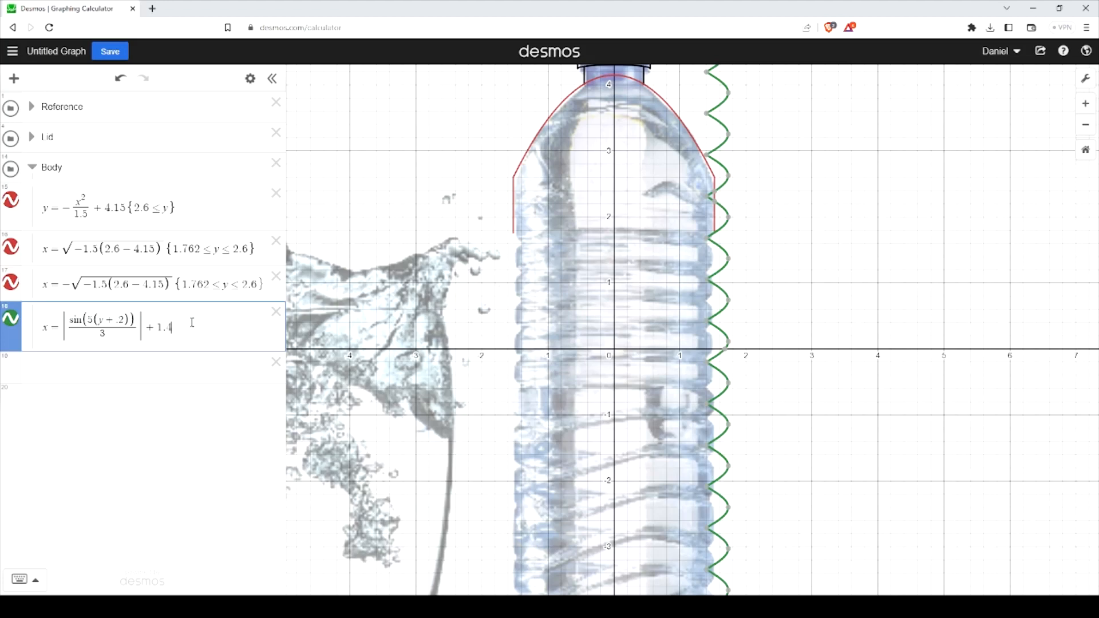
{"action": "type", "text": "{1.7"}
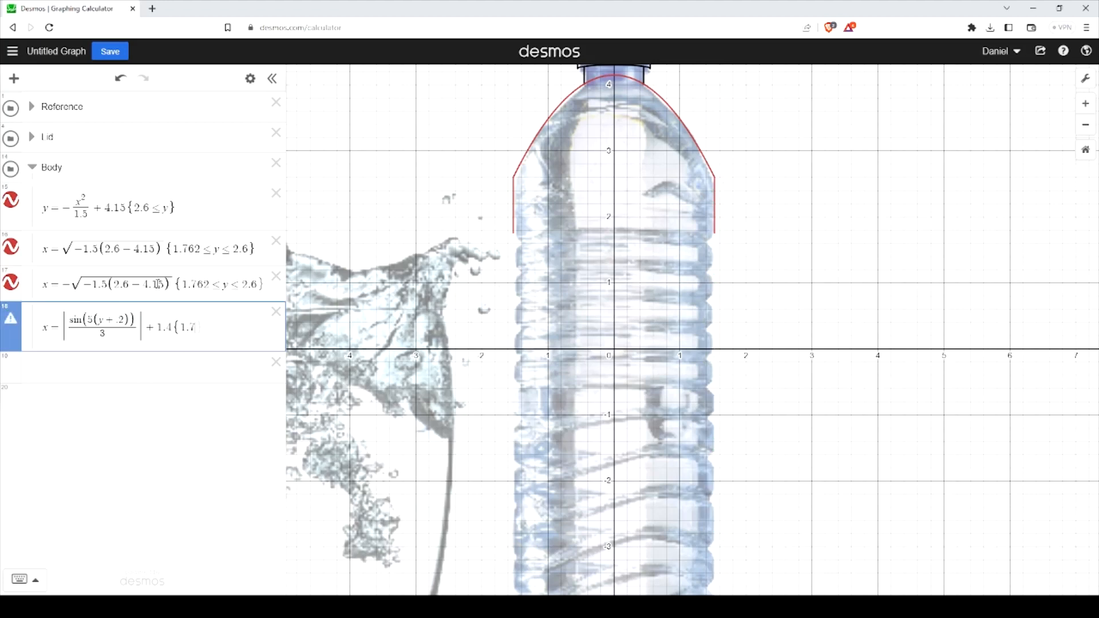
{"action": "type", "text": "62 > +y"}
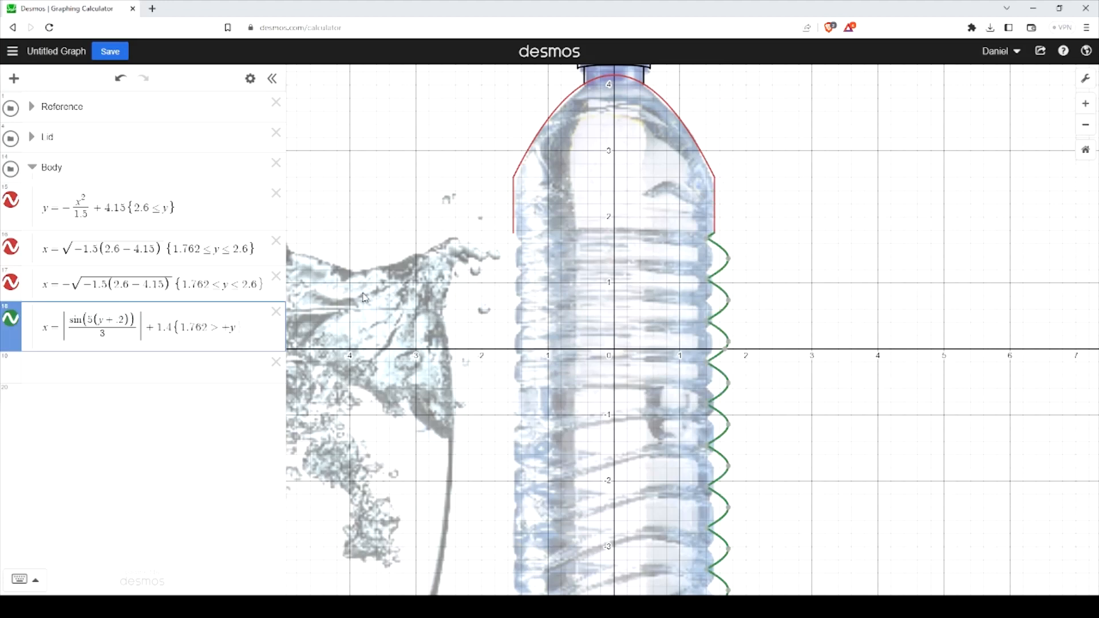
Examine the fit of the restricted green wave along the bottle's right side down to its base.
{"action": "left_click_drag", "start_coordinate": [977, 346], "coordinate": [878, 328]}
{"action": "left_click_drag", "start_coordinate": [731, 554], "coordinate": [715, 494]}
{"action": "scroll", "coordinate": [712, 533], "scroll_direction": "up", "scroll_amount": 5}
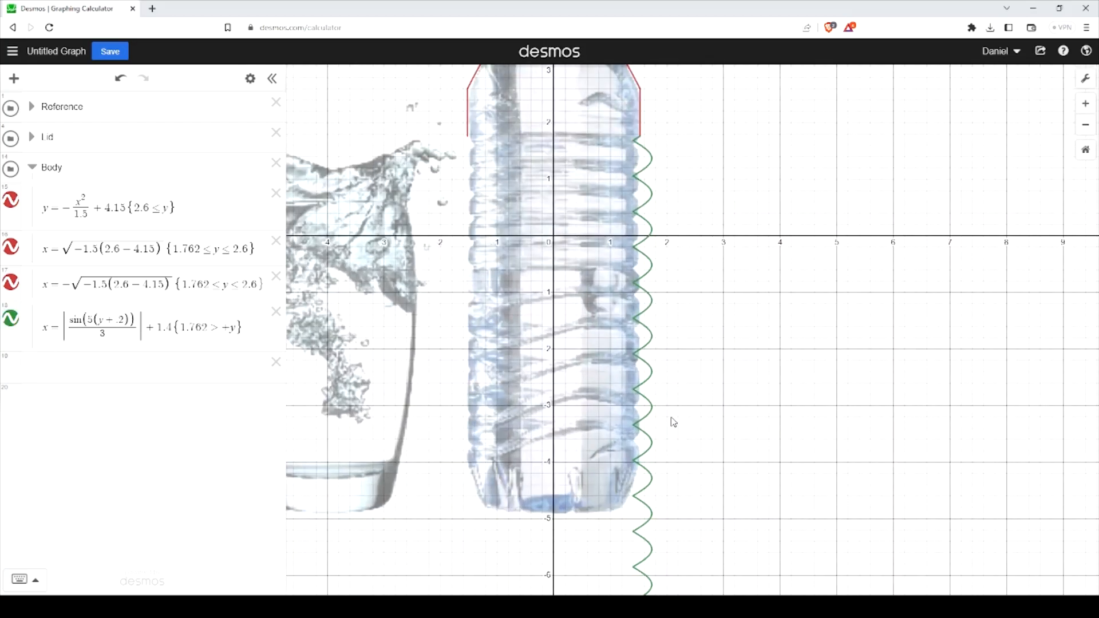
{"action": "left_click_drag", "start_coordinate": [671, 417], "coordinate": [716, 419]}
{"action": "scroll", "coordinate": [694, 422], "scroll_direction": "up", "scroll_amount": 1}
{"action": "scroll", "coordinate": [694, 427], "scroll_direction": "up", "scroll_amount": 1}
{"action": "scroll", "coordinate": [686, 463], "scroll_direction": "down", "scroll_amount": 1}
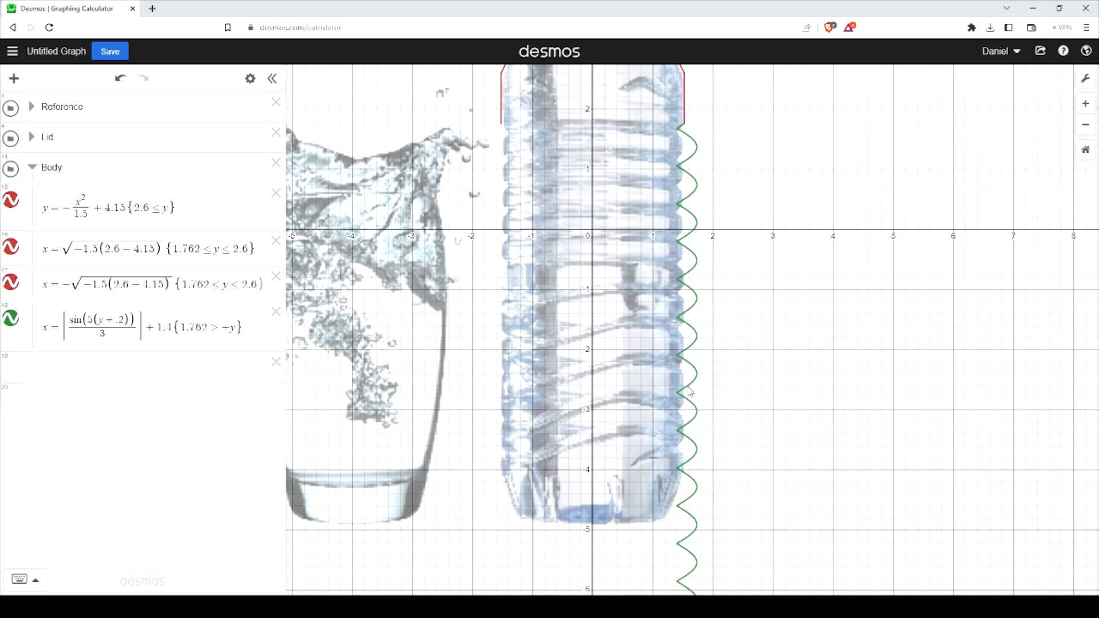
{"action": "left_click_drag", "start_coordinate": [732, 334], "coordinate": [736, 356]}
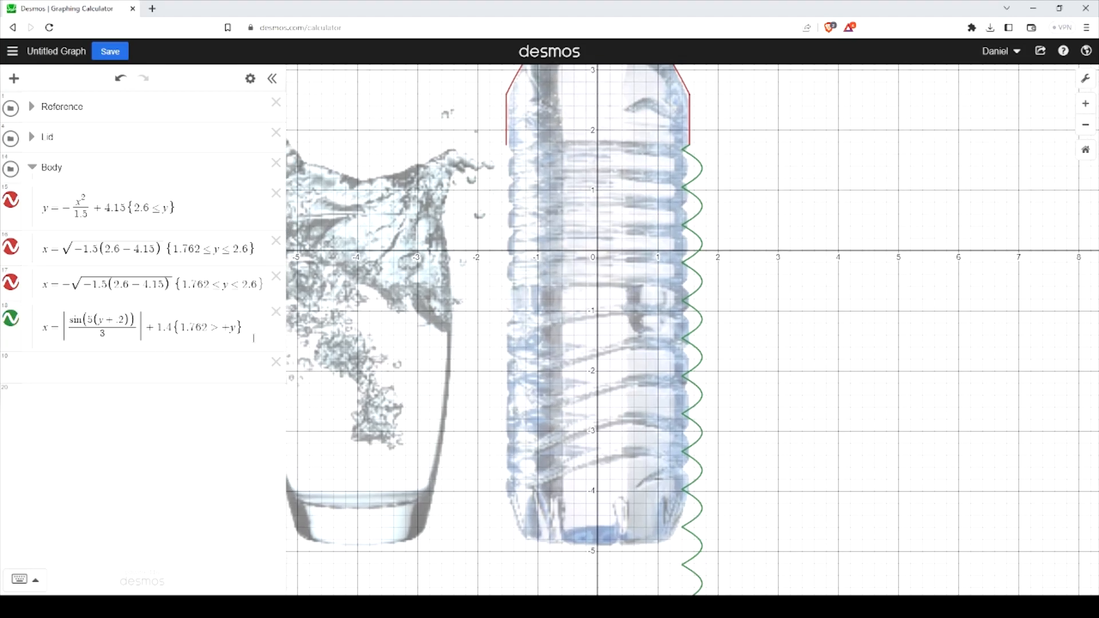
Remove the stray plus sign from the green wave's restriction so it reads {1.762 > y}.
{"action": "left_click", "coordinate": [226, 336]}
{"action": "key", "text": "BackSpace"}
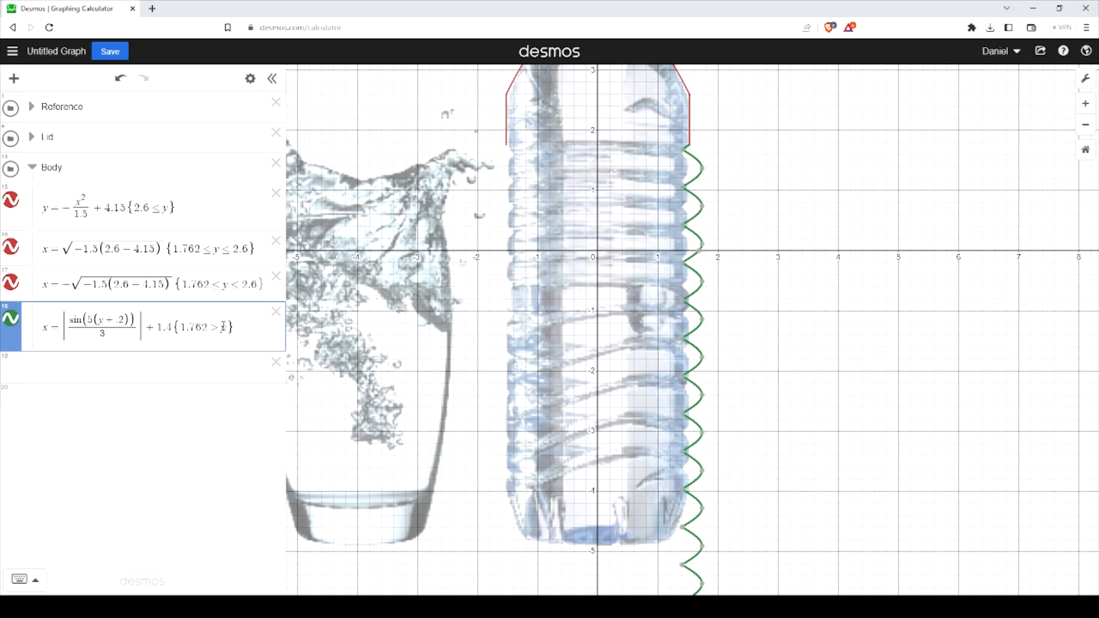
{"action": "type", "text": ">"}
Add a new parabola y = x^2 - 5 below the wave expression for the bottle's base.
{"action": "key", "text": "Return"}
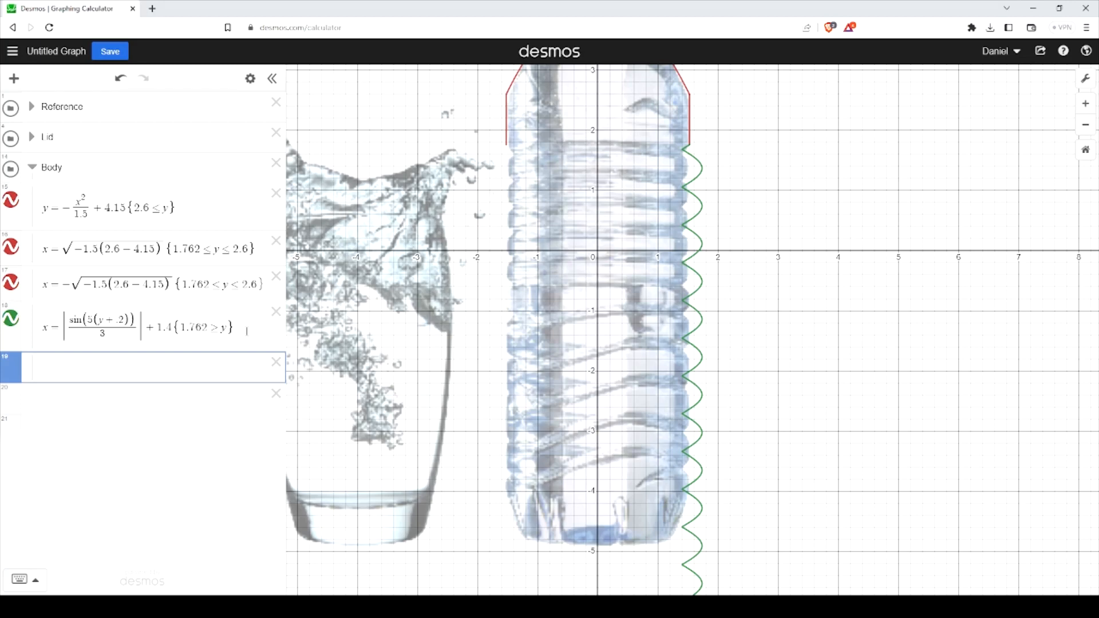
{"action": "type", "text": "y=x^2"}
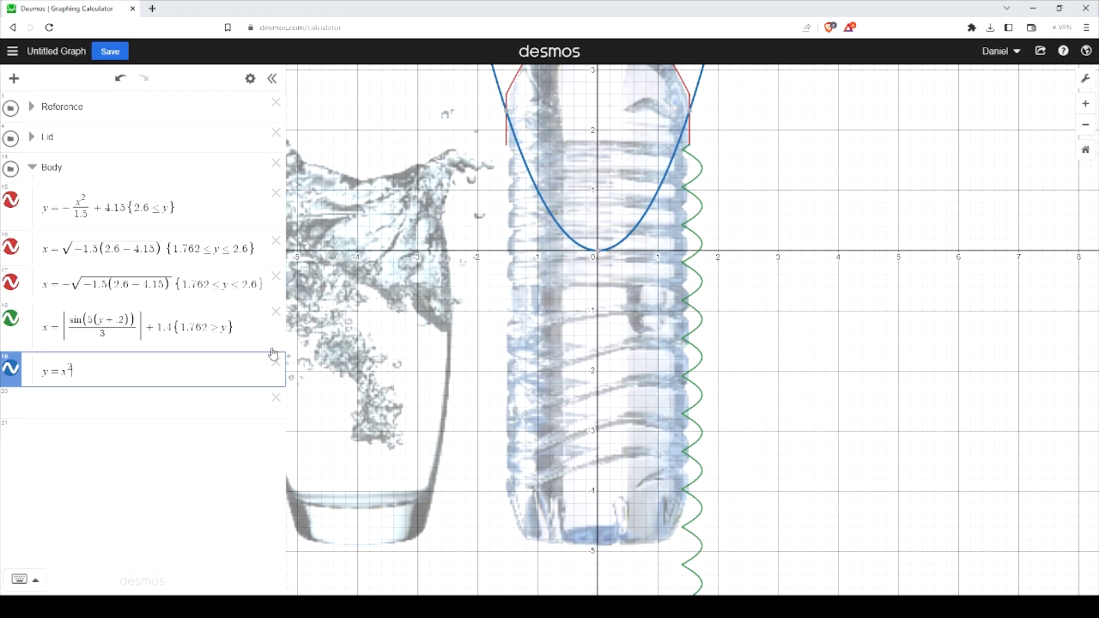
{"action": "type", "text": "-"}
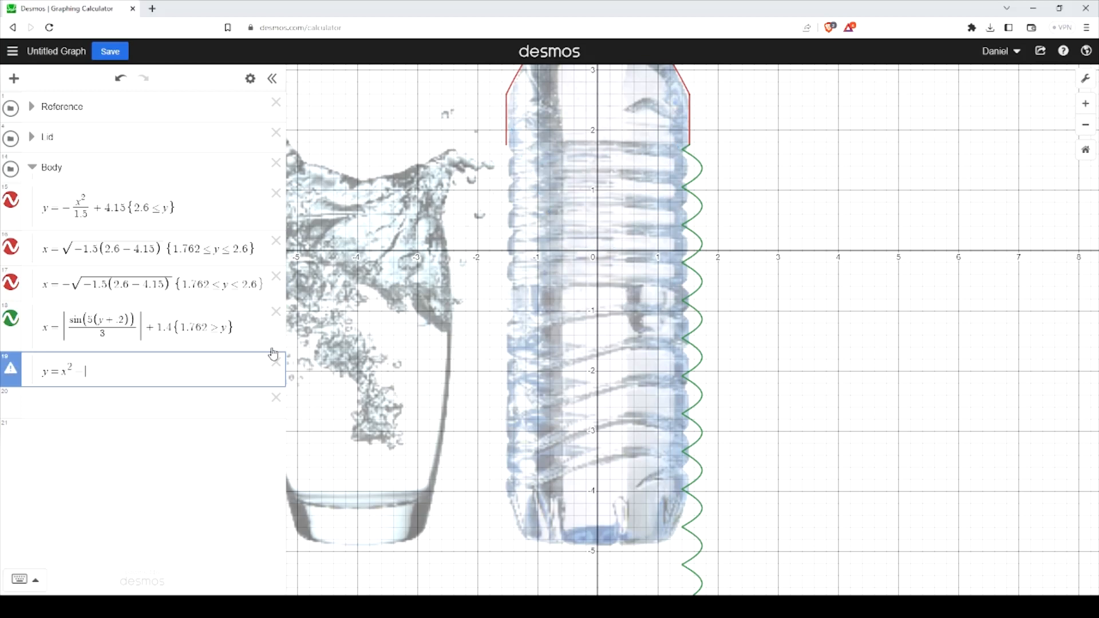
{"action": "type", "text": "5"}
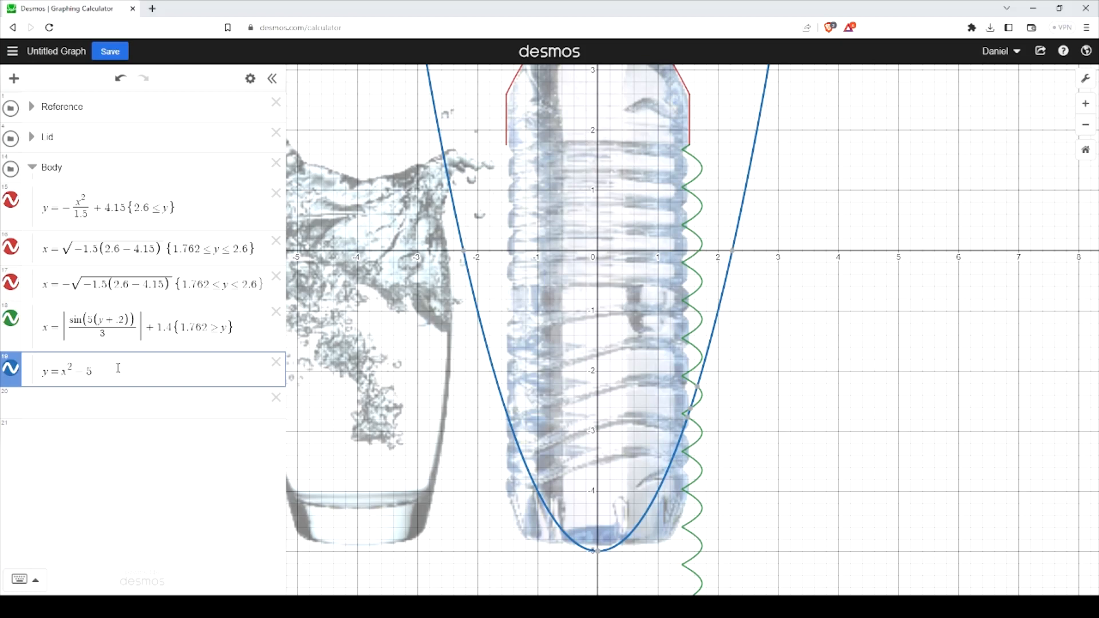
Steepen the base parabola, trying coefficients 1.2, 1.5 and 1.7 before setting it to 2.
{"action": "type", "text": "1.2"}
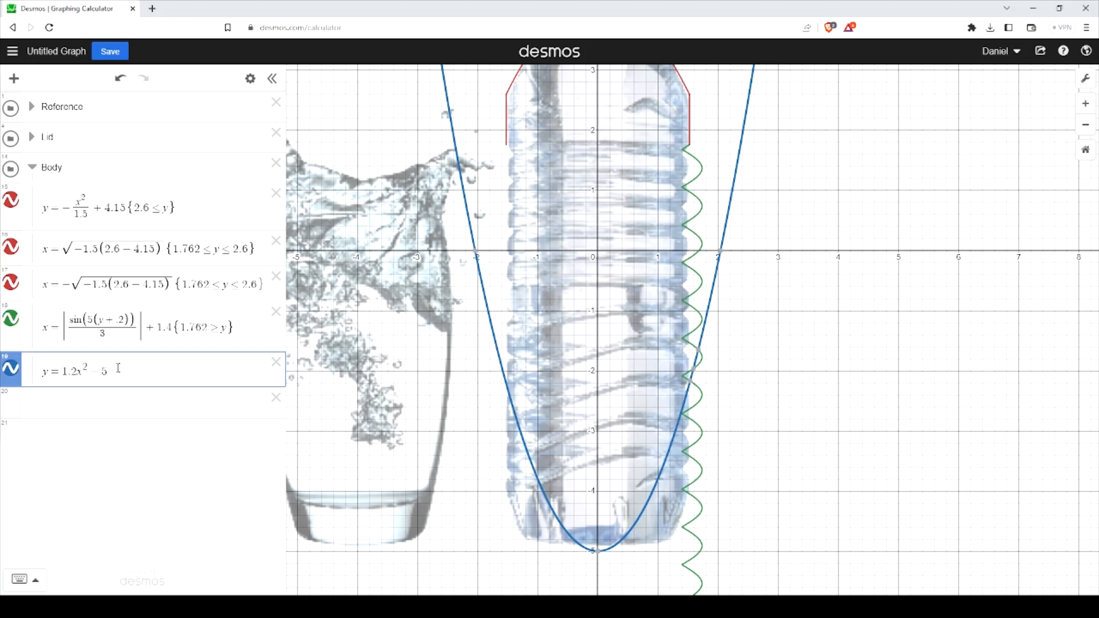
{"action": "key", "text": "BackSpace"}
{"action": "type", "text": "5"}
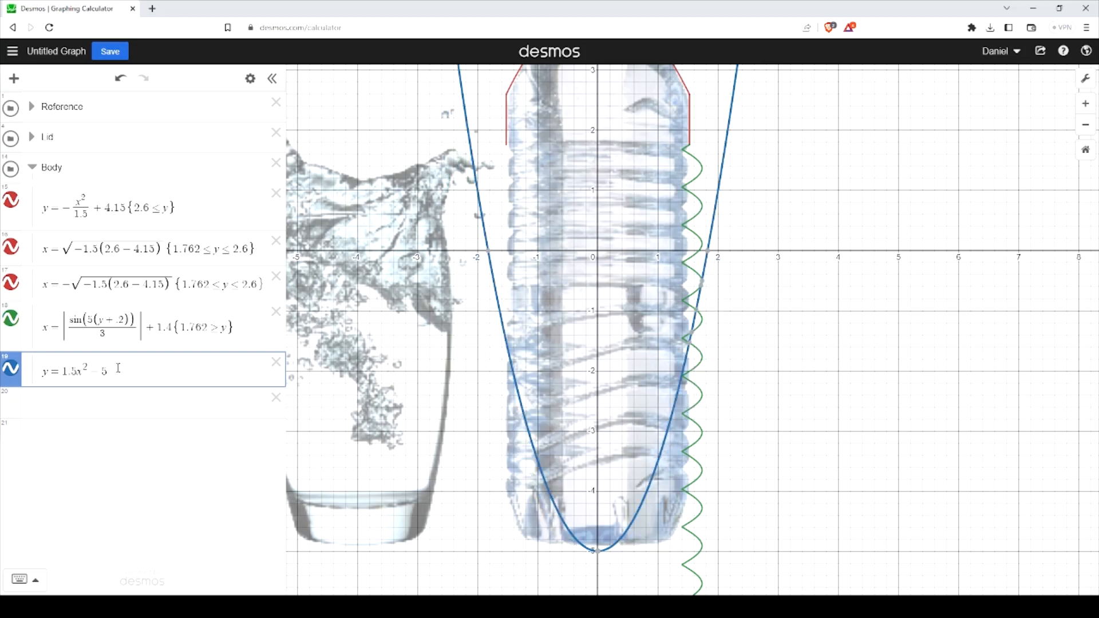
{"action": "key", "text": "BackSpace"}
{"action": "type", "text": "7"}
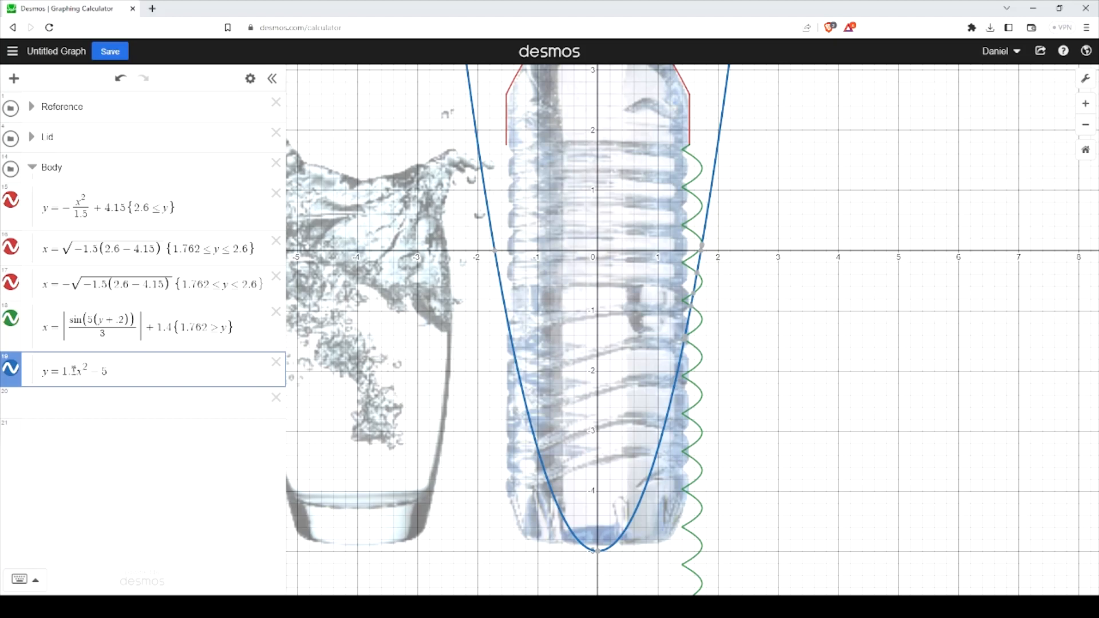
{"action": "left_click_drag", "start_coordinate": [68, 372], "coordinate": [75, 372]}
{"action": "type", "text": "2"}
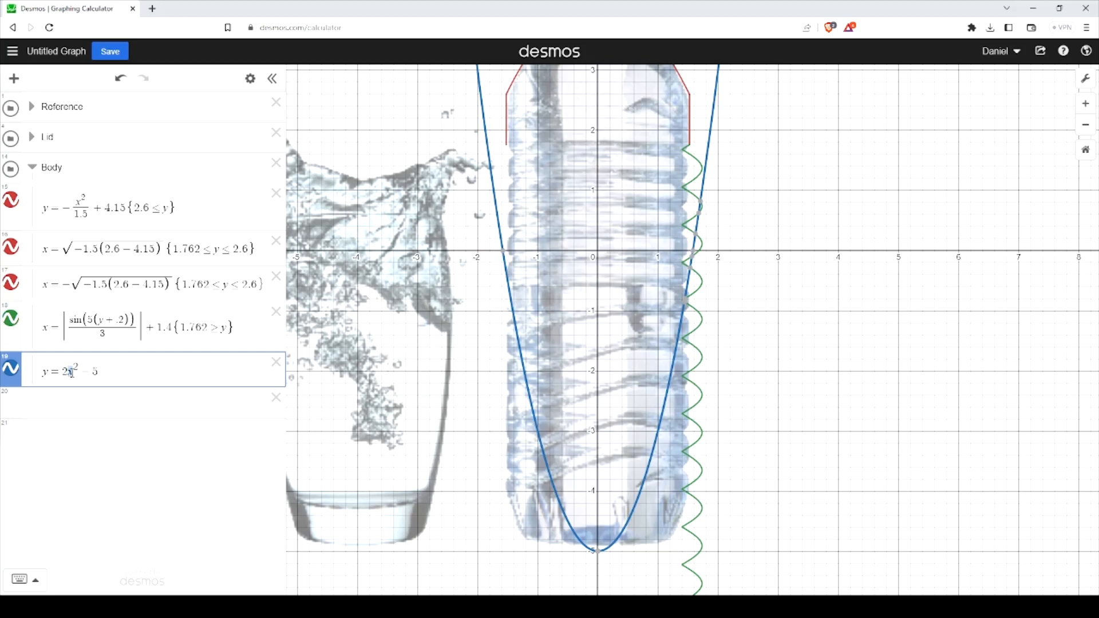
Shift the base parabola horizontally, trying an offset of 1 before setting it to y = 2(x - 0.8)^2 - 5.
{"action": "type", "text": "(x"}
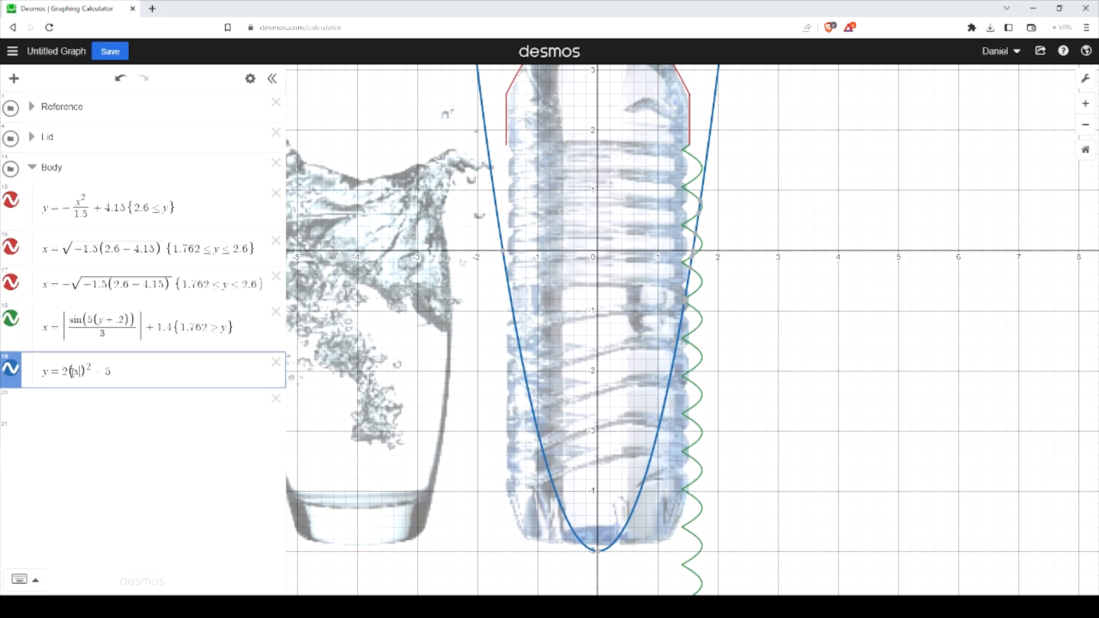
{"action": "type", "text": "-1.5"}
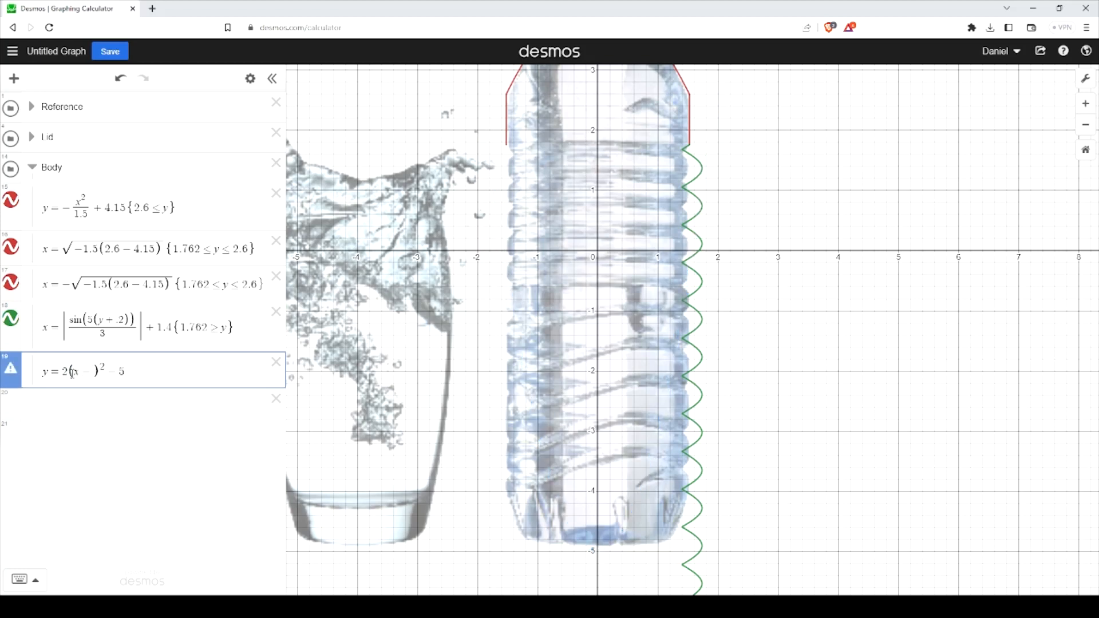
{"action": "key", "text": "BackSpace"}
{"action": "key", "text": "BackSpace"}
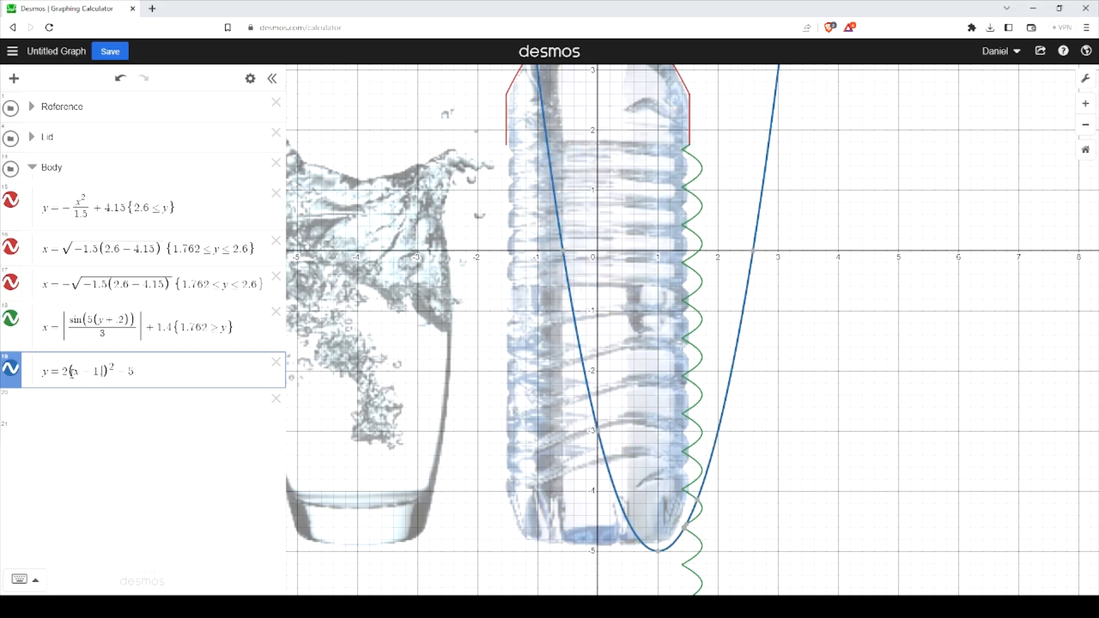
{"action": "key", "text": "BackSpace"}
{"action": "key", "text": "BackSpace"}
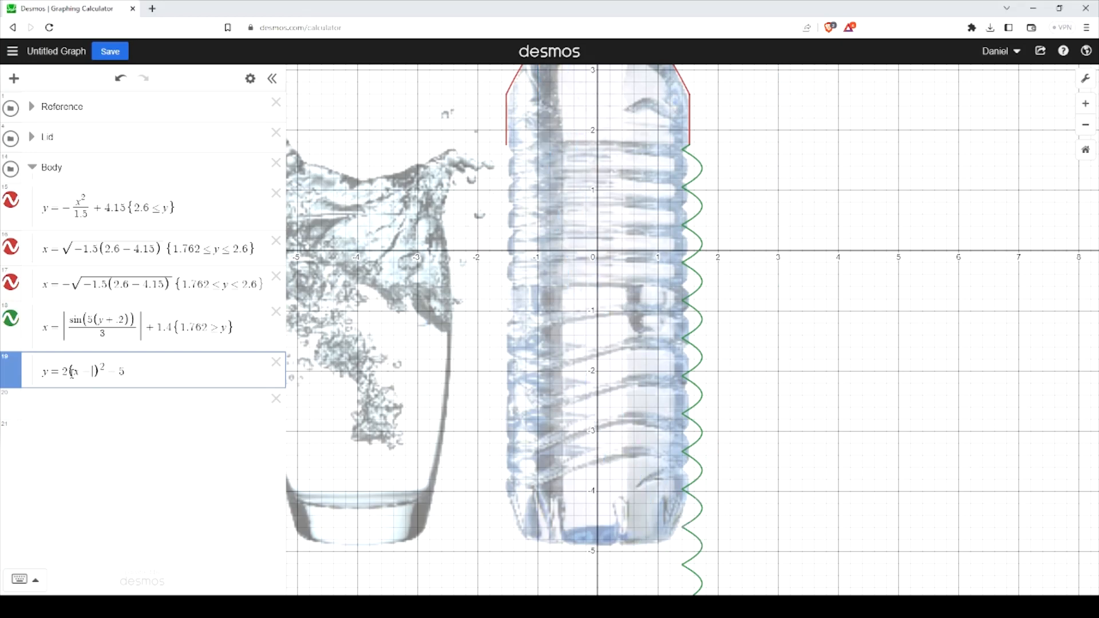
{"action": "type", "text": "0.8"}
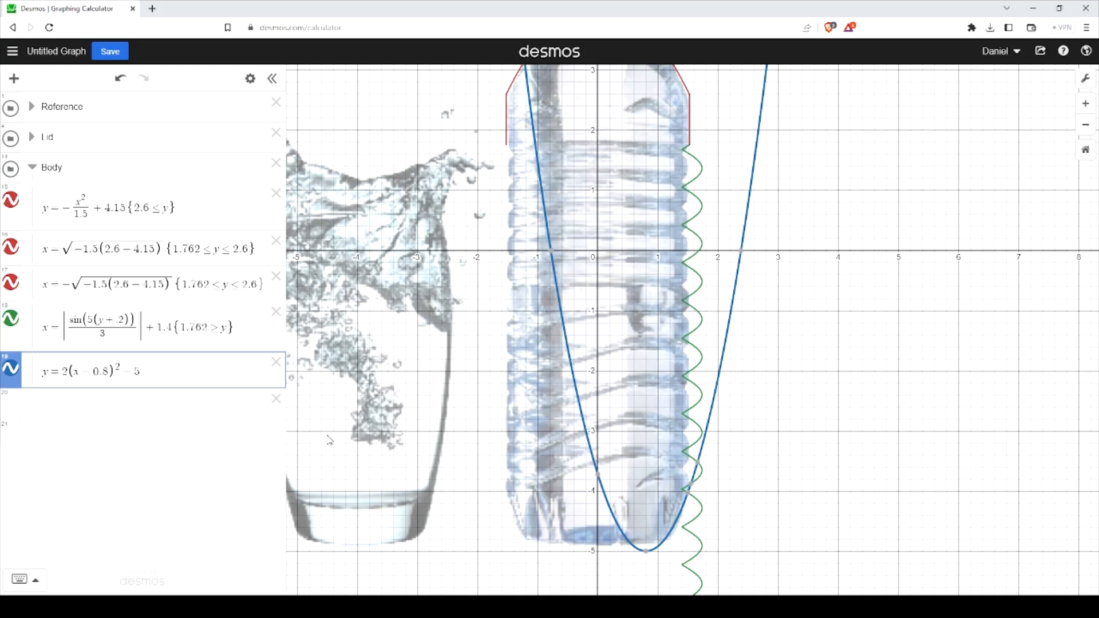
Restrict the base parabola to {1.497 ≥ x} so it stops at the bottle's right edge.
{"action": "mouse_move", "coordinate": [687, 496]}
{"action": "type", "text": "{1."}
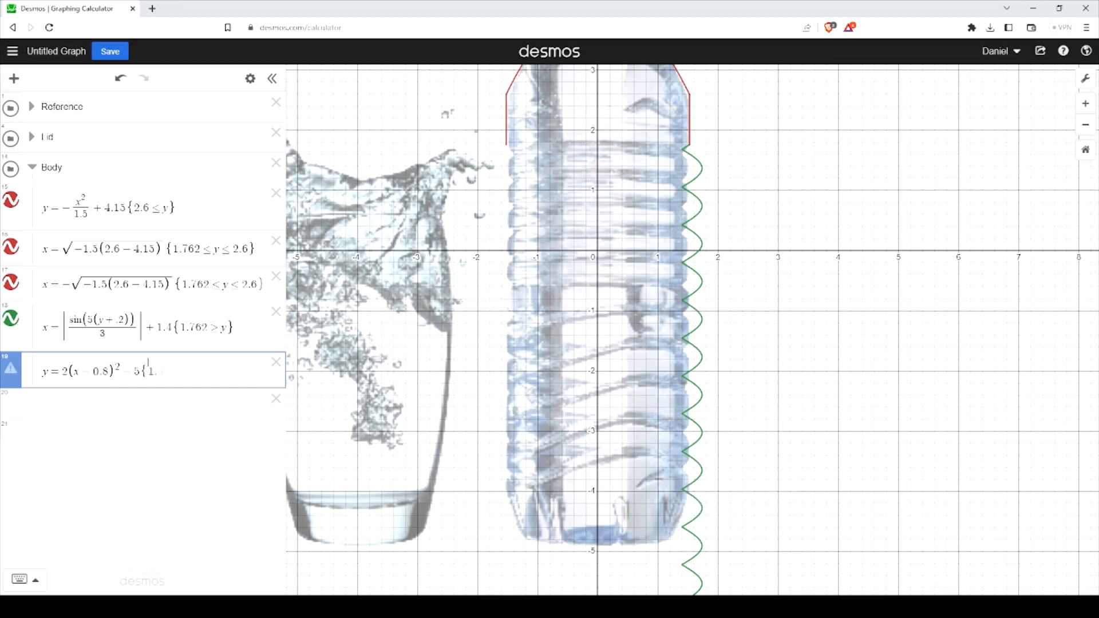
{"action": "type", "text": "49"}
{"action": "key", "text": "BackSpace"}
{"action": "type", "text": "x"}
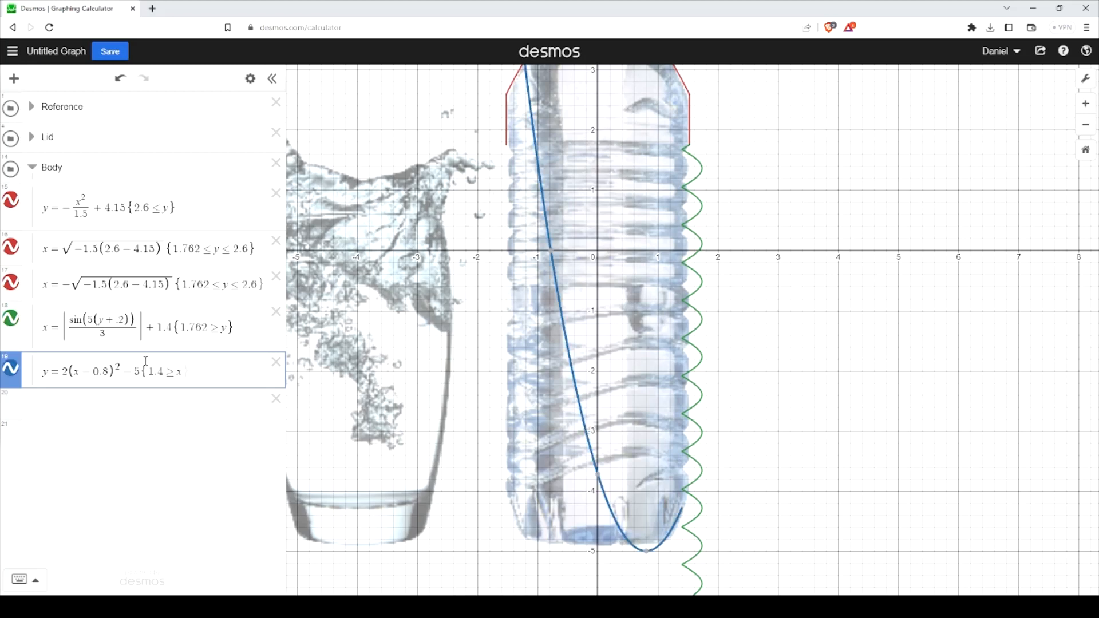
{"action": "left_click", "coordinate": [162, 373]}
{"action": "type", "text": "97"}
Extend the green wave's restriction to {1.762 ≥ y ≥ -4.029} so it stops where the base parabola begins.
{"action": "mouse_move", "coordinate": [691, 500]}
{"action": "left_click", "coordinate": [692, 451]}
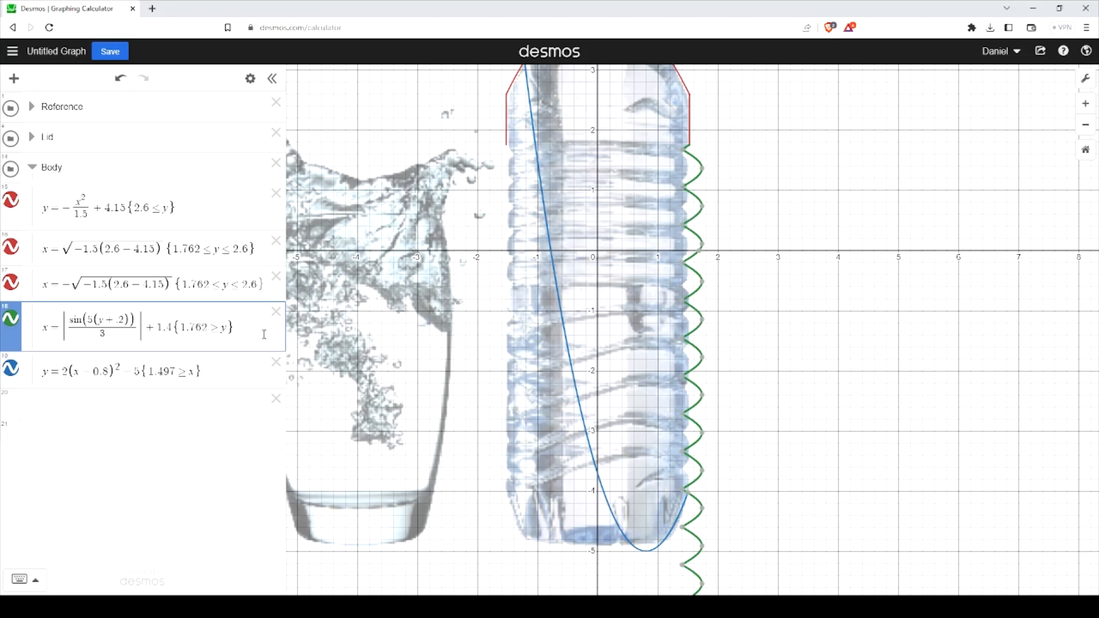
{"action": "left_click", "coordinate": [248, 331]}
{"action": "type", "text": ">"}
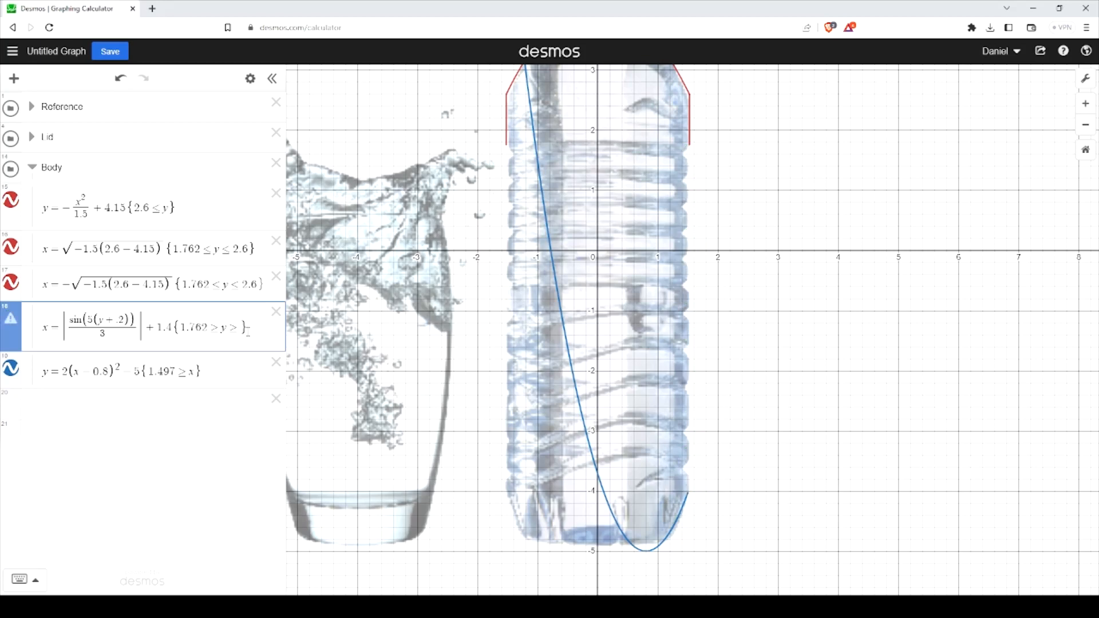
{"action": "left_click", "coordinate": [690, 504]}
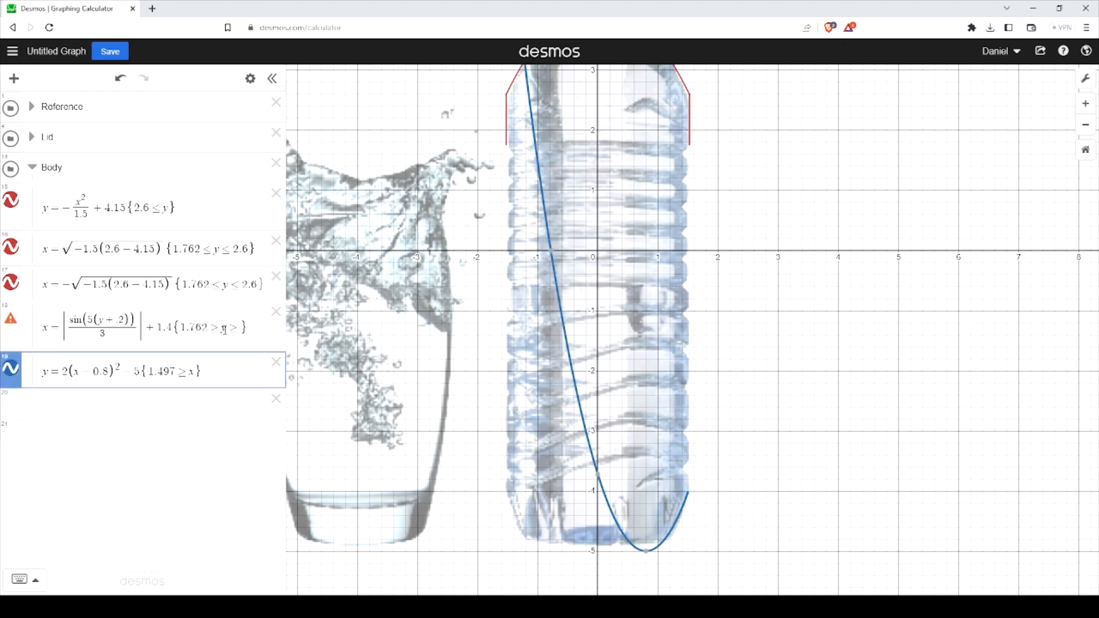
{"action": "left_click", "coordinate": [242, 328]}
{"action": "type", "text": "-4.029"}
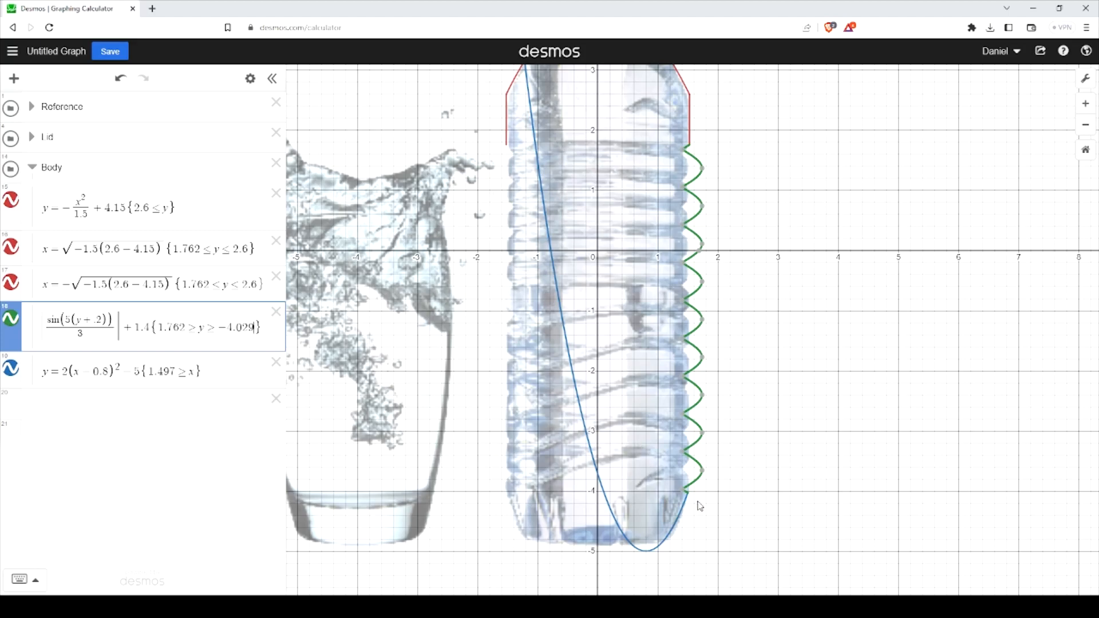
Duplicate the restricted base parabola as a new expression directly below the original.
{"action": "scroll", "coordinate": [698, 504], "scroll_direction": "down", "scroll_amount": 1}
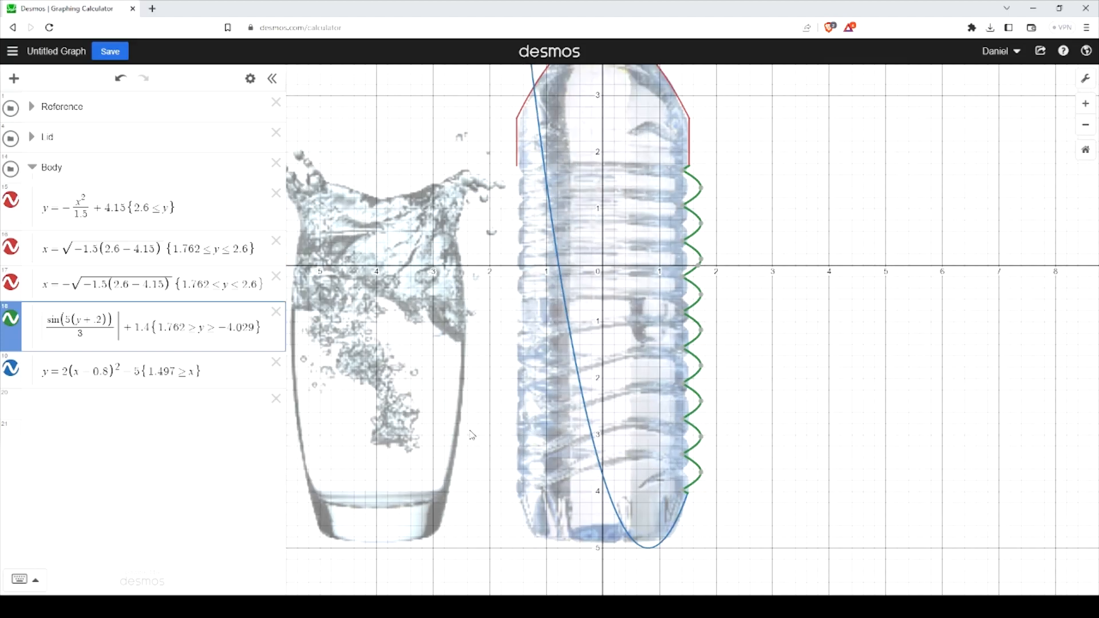
{"action": "left_click_drag", "start_coordinate": [735, 529], "coordinate": [765, 465]}
{"action": "scroll", "coordinate": [719, 498], "scroll_direction": "up", "scroll_amount": 3}
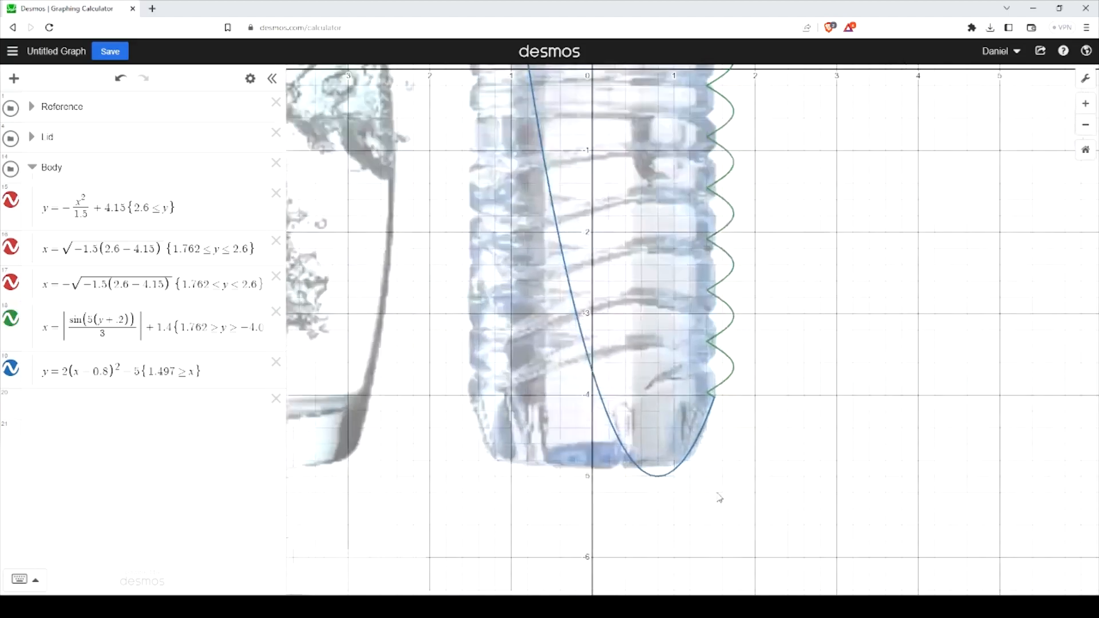
{"action": "scroll", "coordinate": [635, 458], "scroll_direction": "down", "scroll_amount": 4}
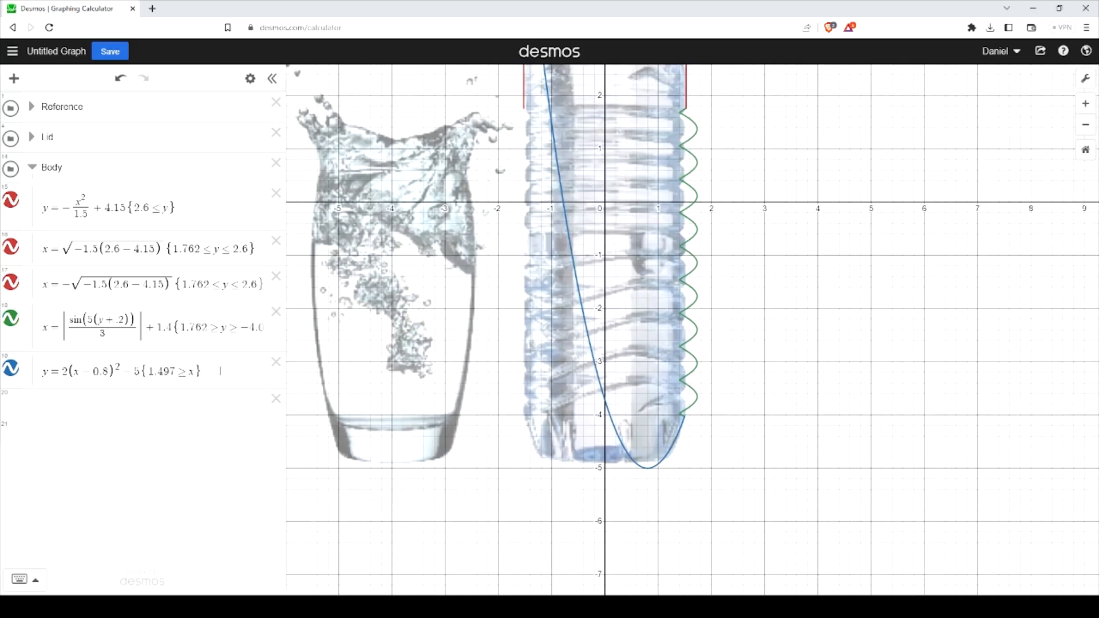
{"action": "left_click", "coordinate": [220, 371]}
{"action": "key", "text": "ctrl+a"}
{"action": "key", "text": "ctrl+c"}
{"action": "key", "text": "Return"}
{"action": "key", "text": "ctrl+v"}
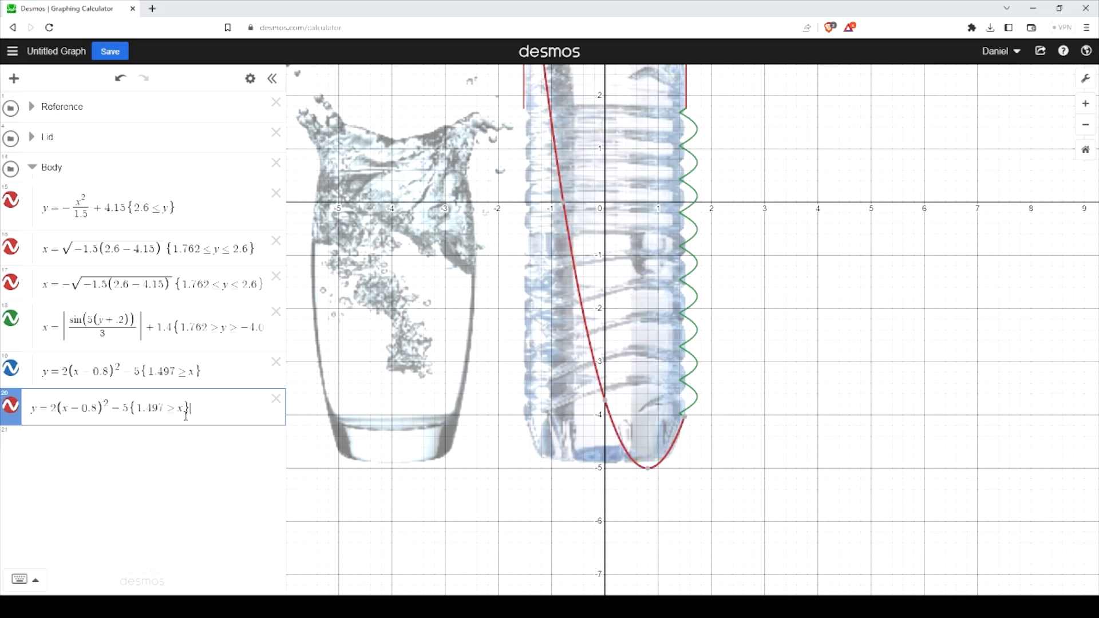
{"action": "key", "text": "ctrl+z"}
{"action": "key", "text": "ctrl+z"}
{"action": "key", "text": "ctrl+y"}
{"action": "key", "text": "ctrl+y"}
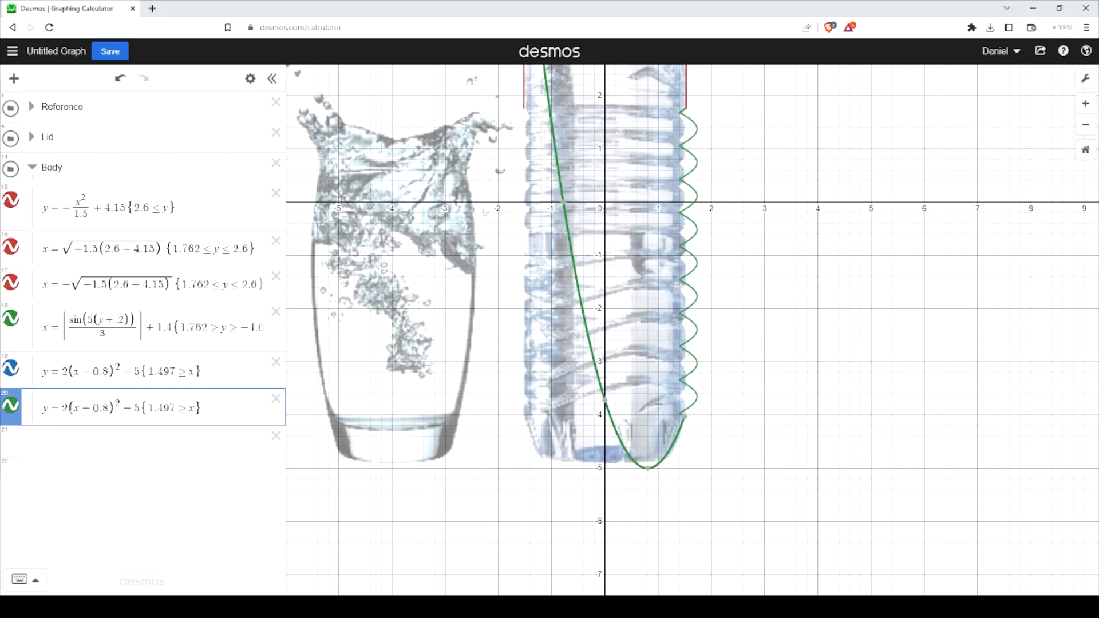
Mirror the copied parabola across the y-axis, trying a negative leading coefficient before changing the squared term to (-x - 0.8).
{"action": "left_click", "coordinate": [65, 407]}
{"action": "type", "text": "-"}
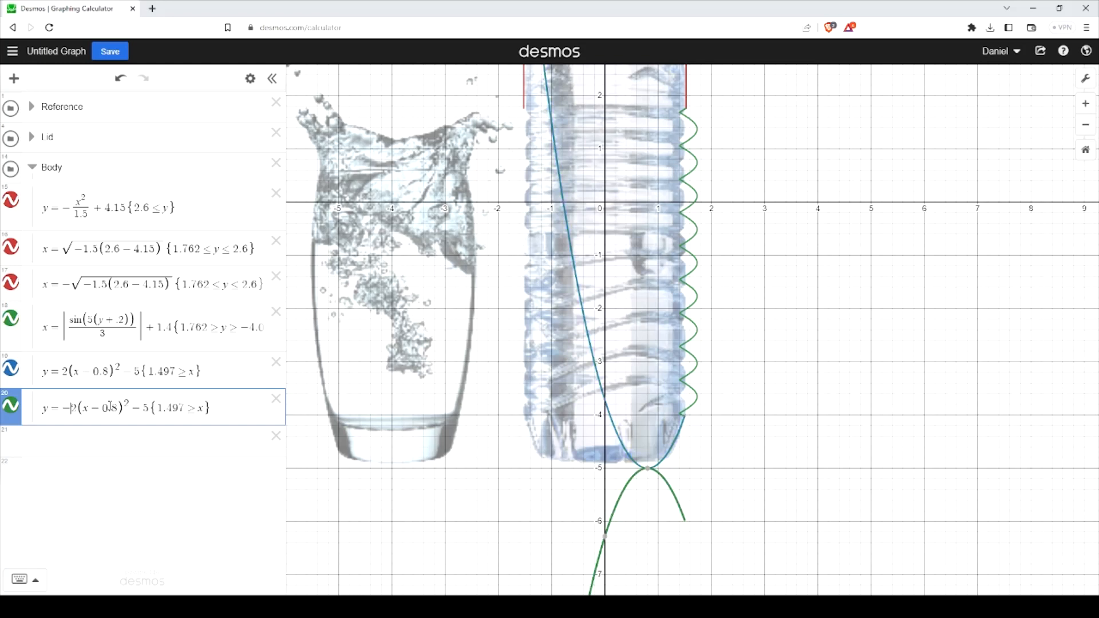
{"action": "key", "text": "ctrl+z"}
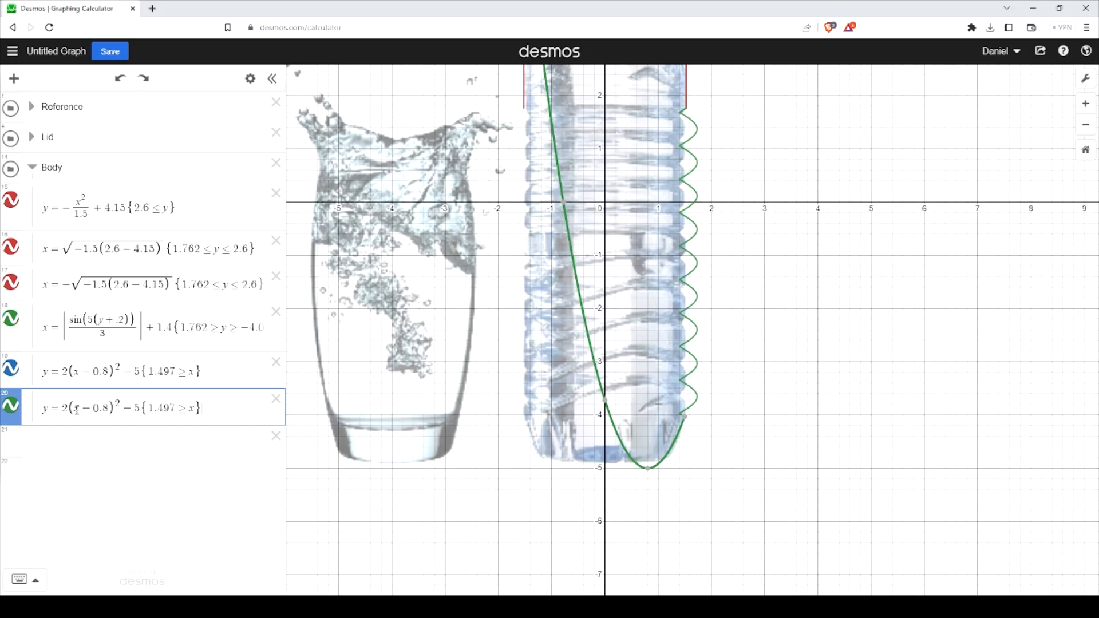
{"action": "left_click", "coordinate": [76, 409]}
{"action": "type", "text": "-"}
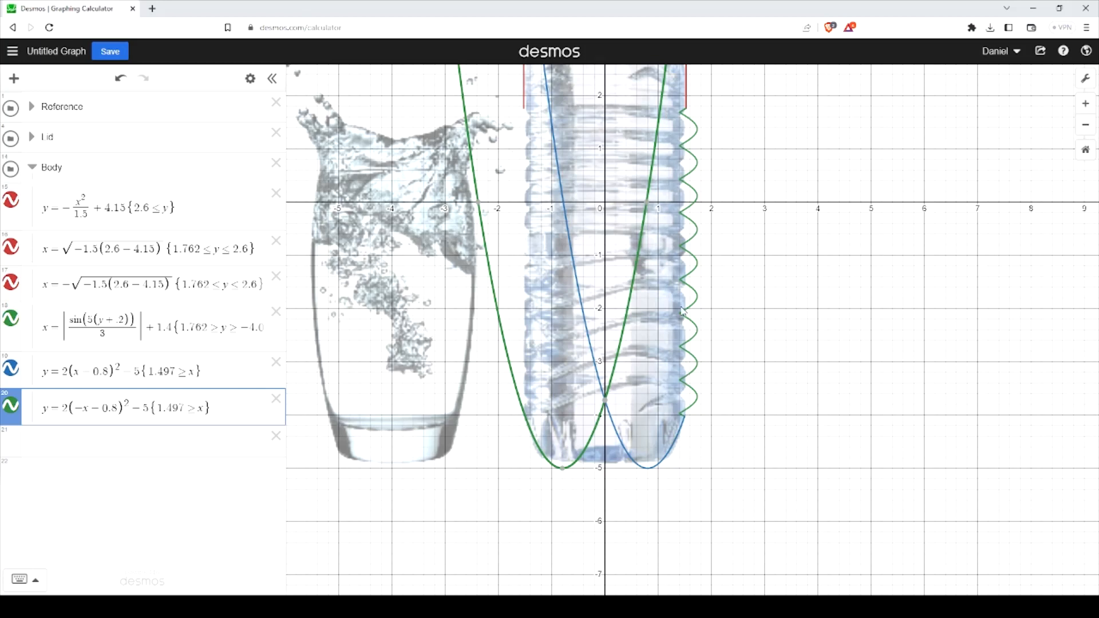
Duplicate the restricted right-side wave expression directly below the original.
{"action": "left_click_drag", "start_coordinate": [760, 302], "coordinate": [777, 459]}
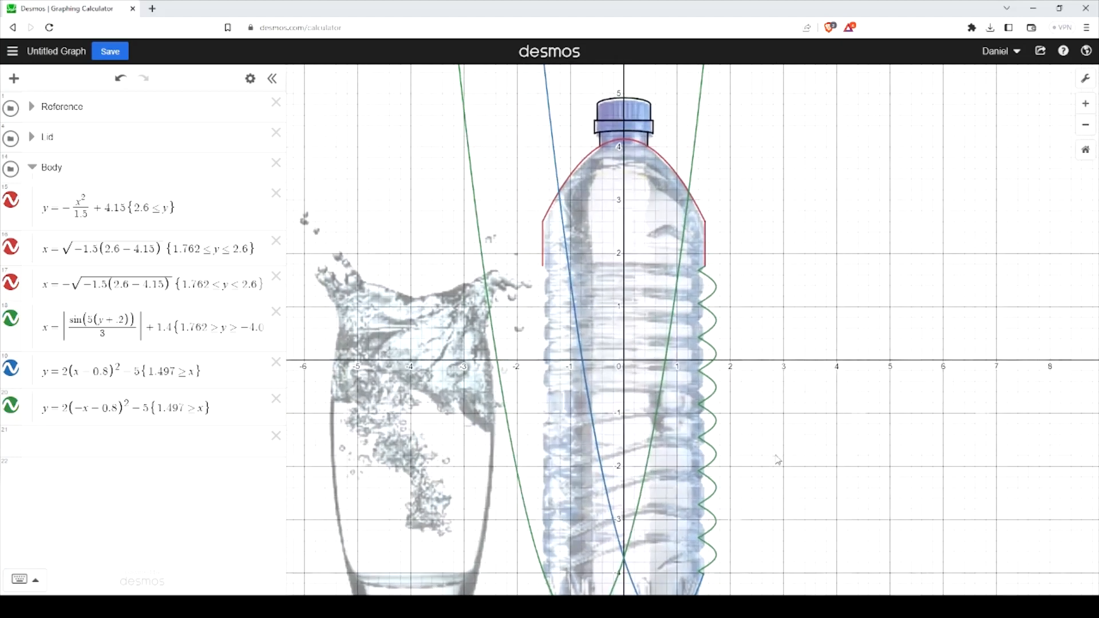
{"action": "left_click", "coordinate": [714, 324]}
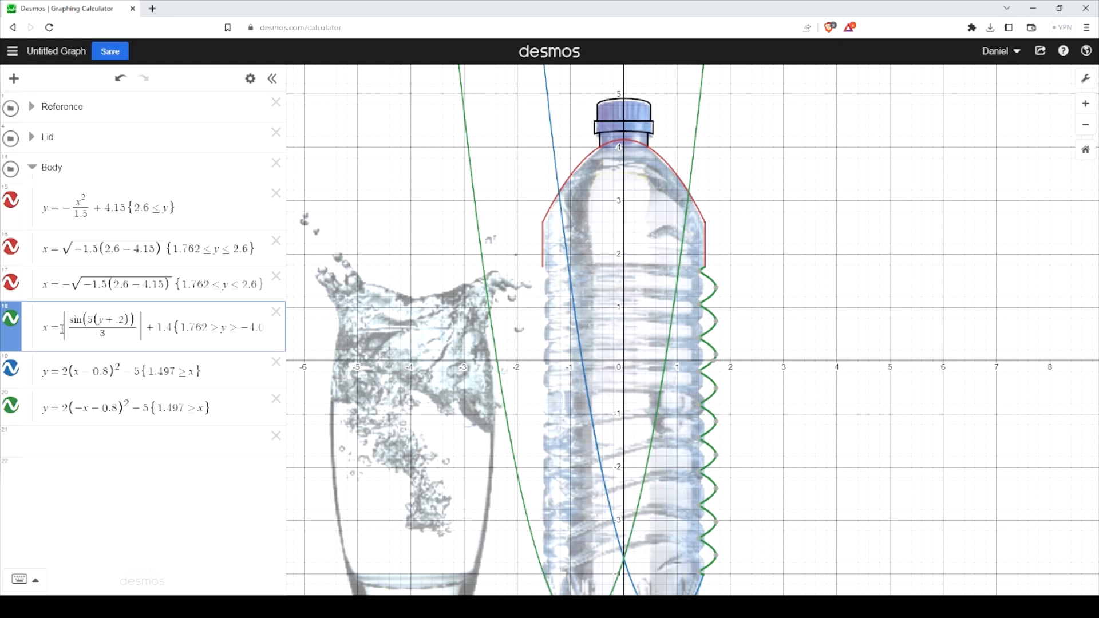
{"action": "left_click_drag", "start_coordinate": [47, 327], "coordinate": [333, 339]}
{"action": "key", "text": "ctrl+c"}
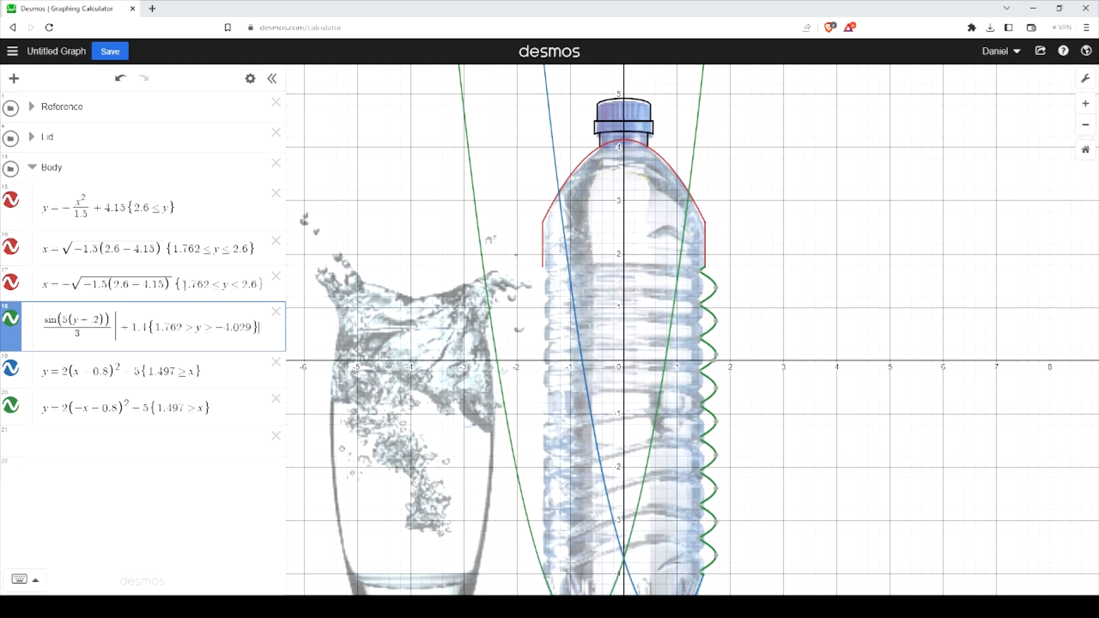
{"action": "key", "text": "Return"}
{"action": "key", "text": "ctrl+v"}
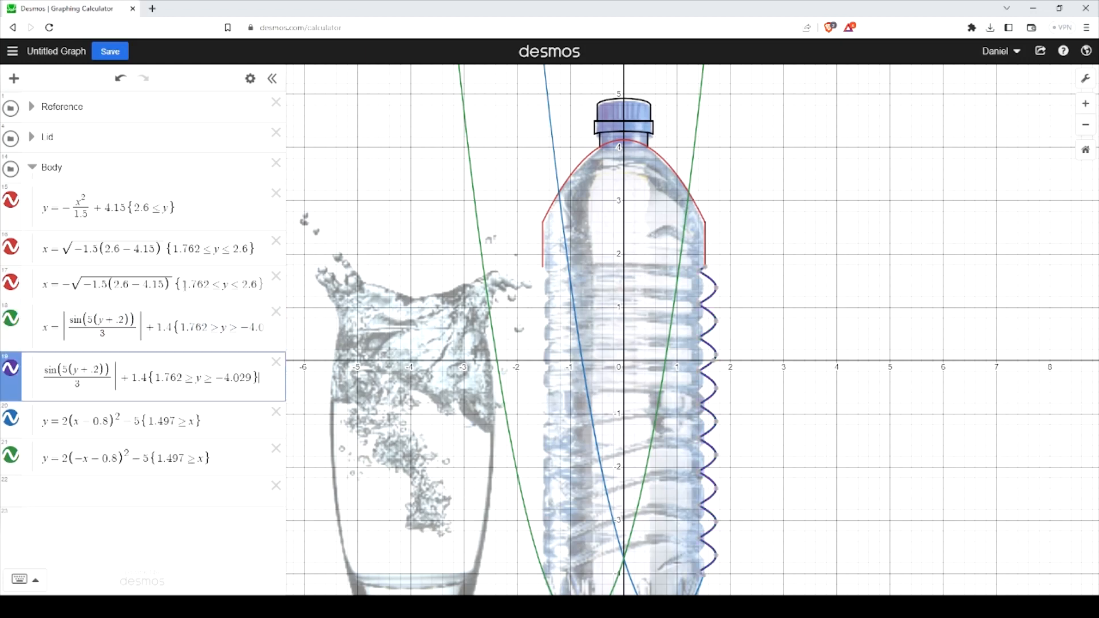
Mirror the copied wave onto the bottle's left side by changing its x to -x.
{"action": "left_click", "coordinate": [53, 376]}
{"action": "key", "text": "Left"}
{"action": "key", "text": "Left"}
{"action": "key", "text": "Left"}
{"action": "key", "text": "Left"}
{"action": "key", "text": "Left"}
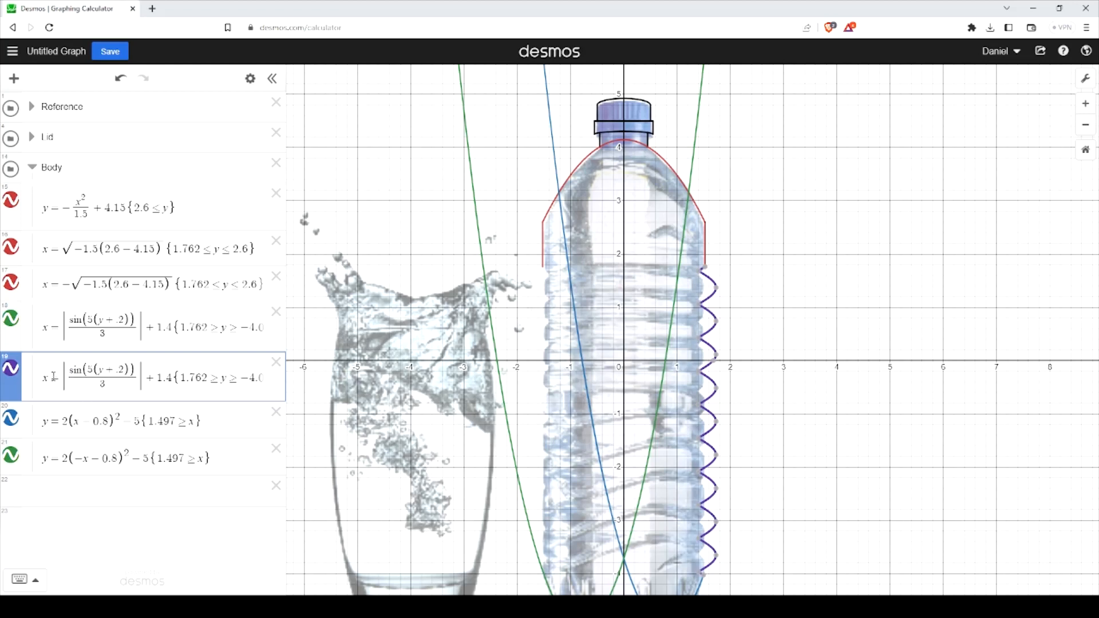
{"action": "type", "text": "-"}
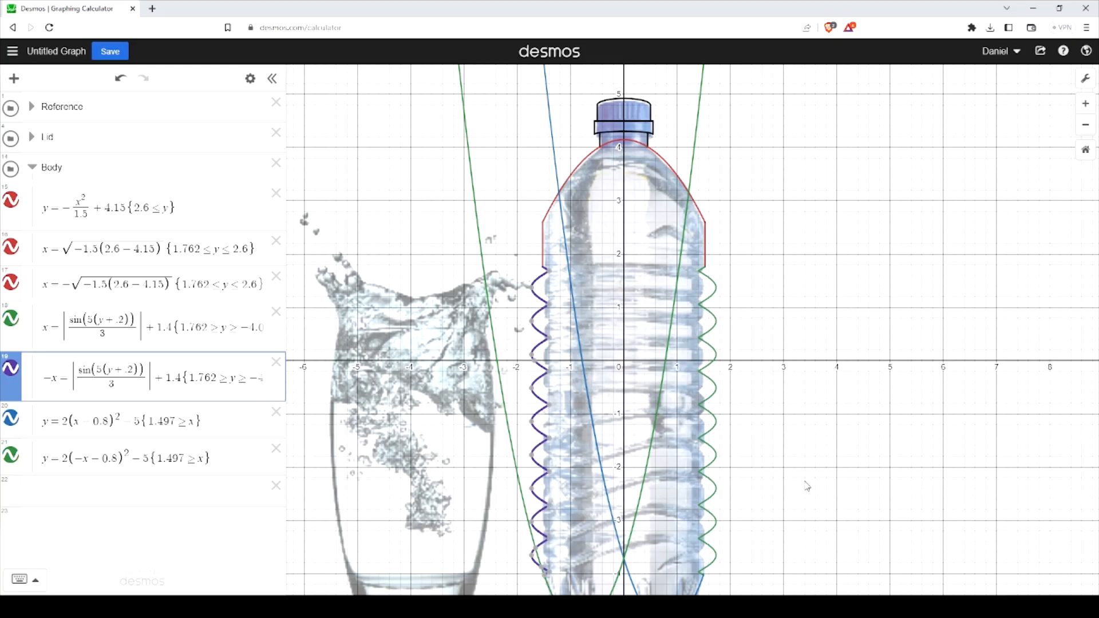
Change the mirrored base parabola's restriction to {-1.497 ≤ x} so it stops at the bottle's left edge.
{"action": "left_click_drag", "start_coordinate": [790, 496], "coordinate": [784, 343]}
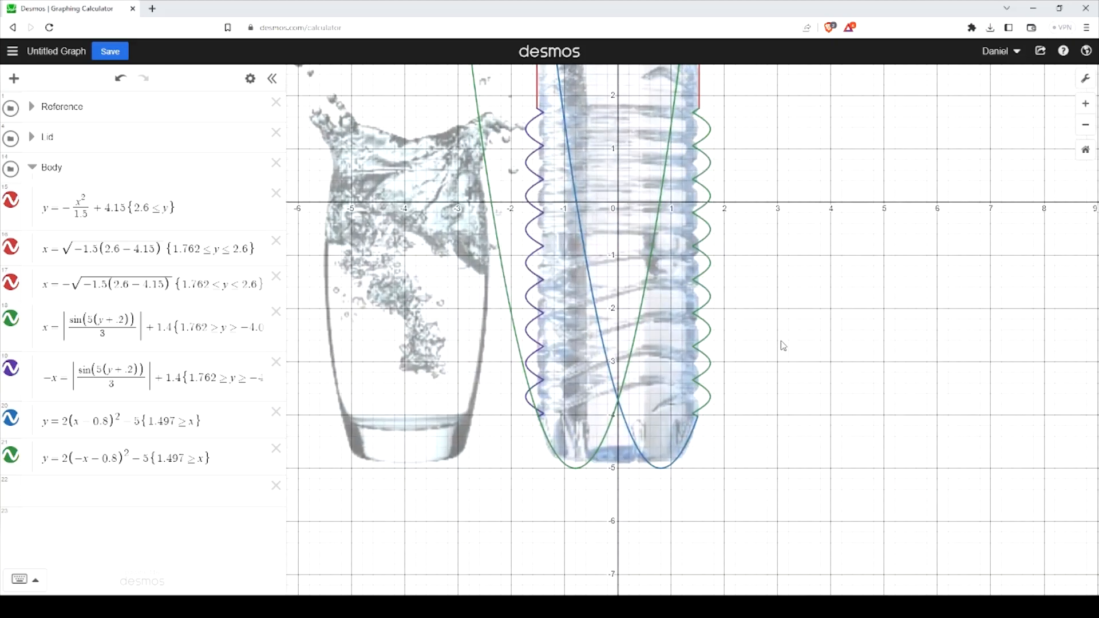
{"action": "left_click", "coordinate": [597, 455]}
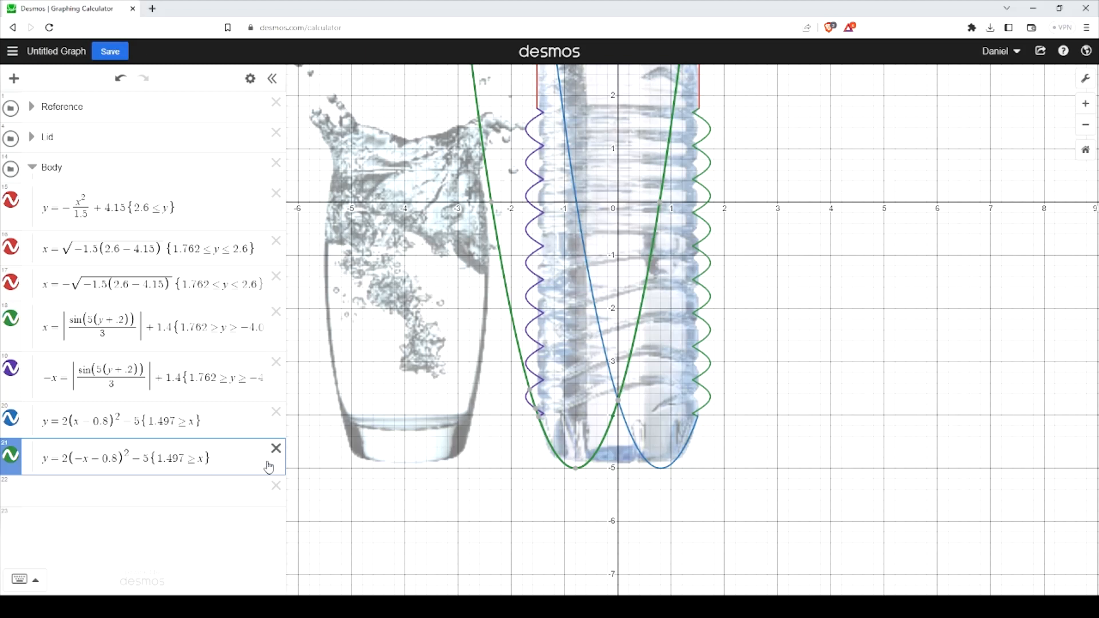
{"action": "type", "text": "-"}
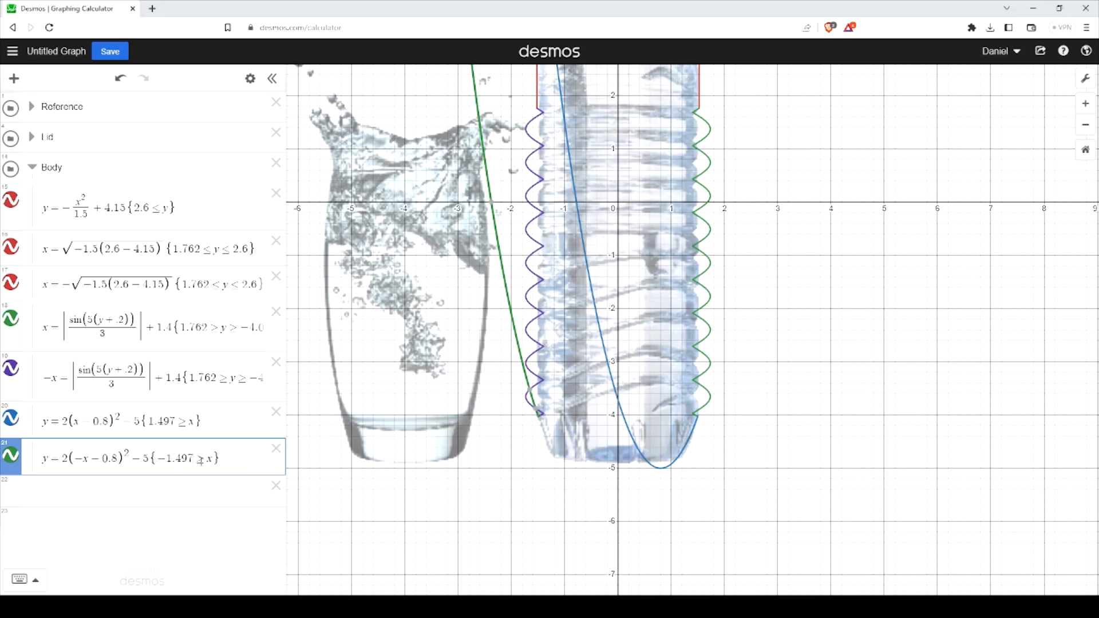
{"action": "left_click_drag", "start_coordinate": [197, 461], "coordinate": [207, 462]}
{"action": "key", "text": "BackSpace"}
{"action": "type", "text": "<="}
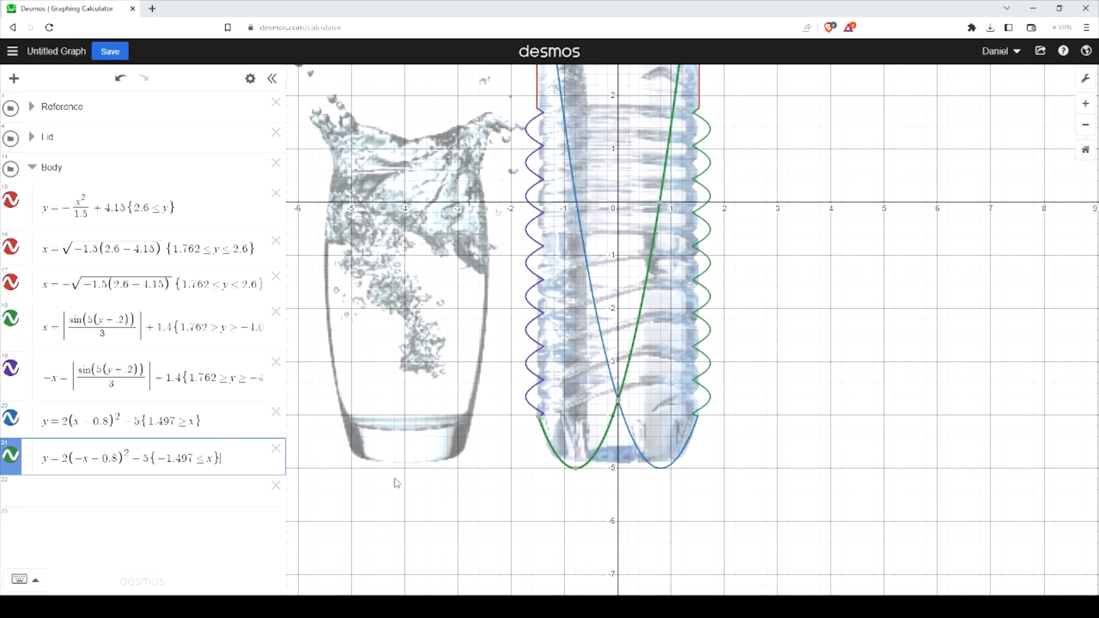
Add a semicircle expression y = √(1 - x^2) below the mirrored base parabola.
{"action": "key", "text": "Return"}
{"action": "type", "text": "y=sqrt1-"}
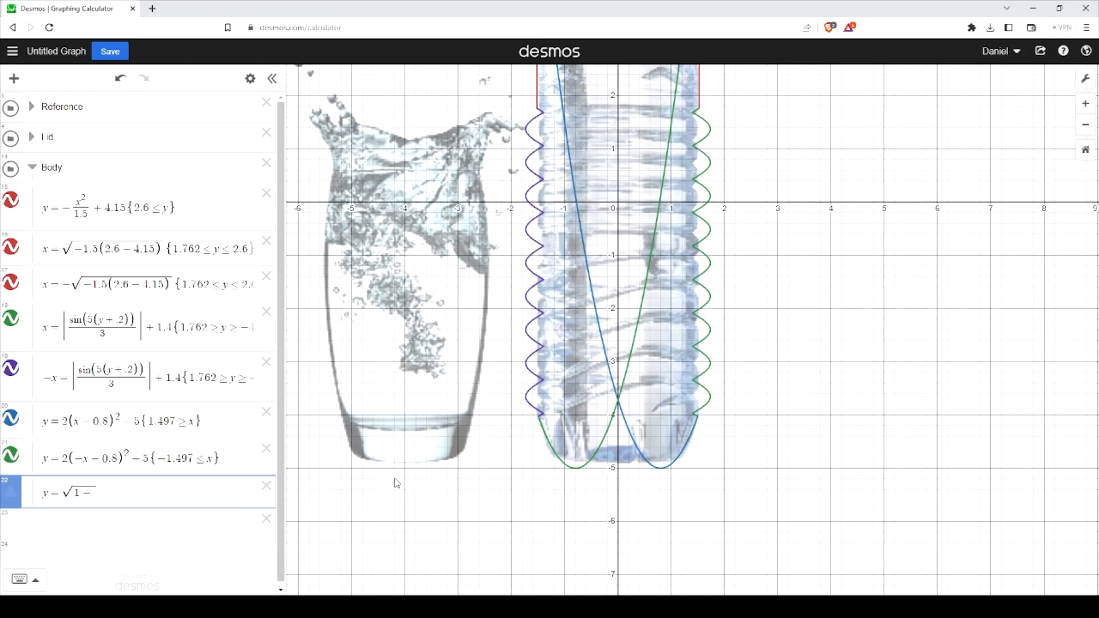
{"action": "type", "text": "x"}
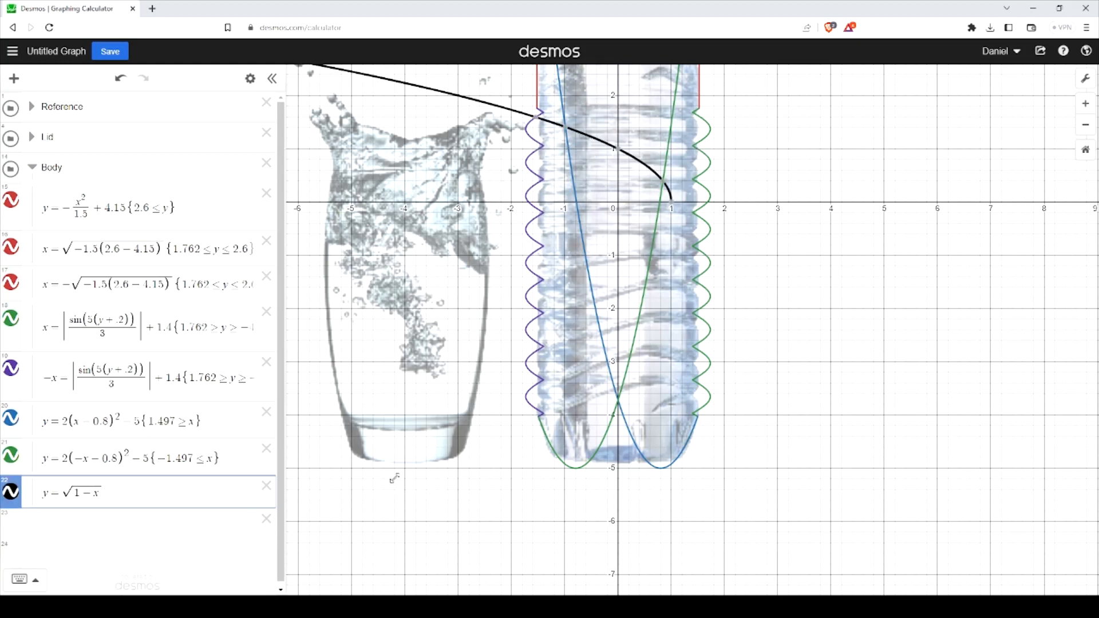
{"action": "type", "text": "^2"}
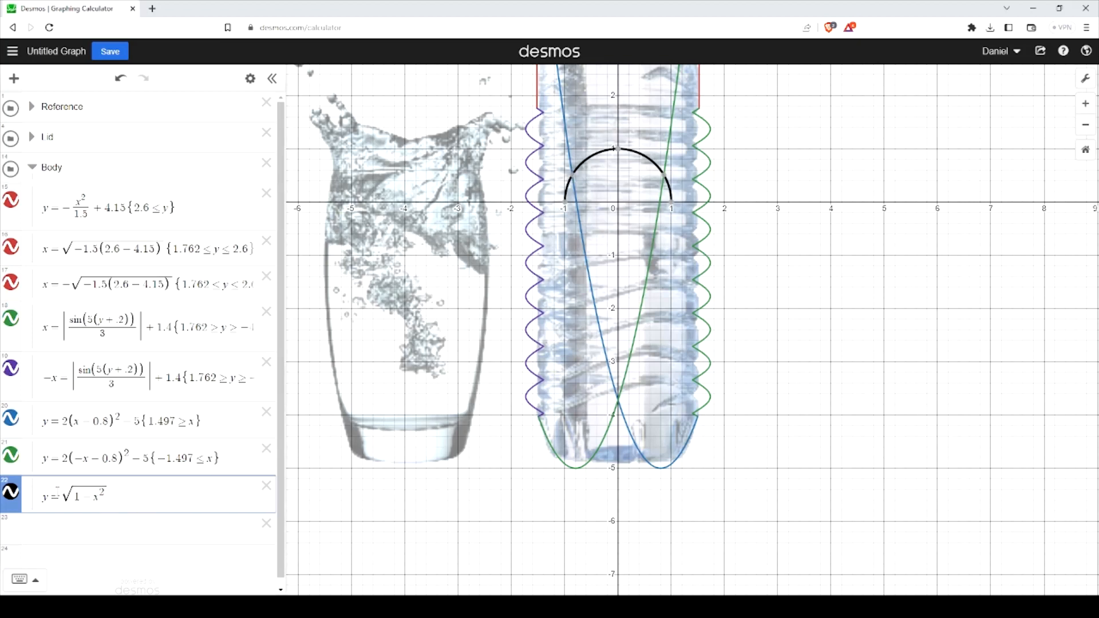
Flip, flatten and lower the semicircle to the bottle's underside, making it y = -0.2√(1 - x^2) - 5.
{"action": "left_click", "coordinate": [57, 491]}
{"action": "type", "text": "-"}
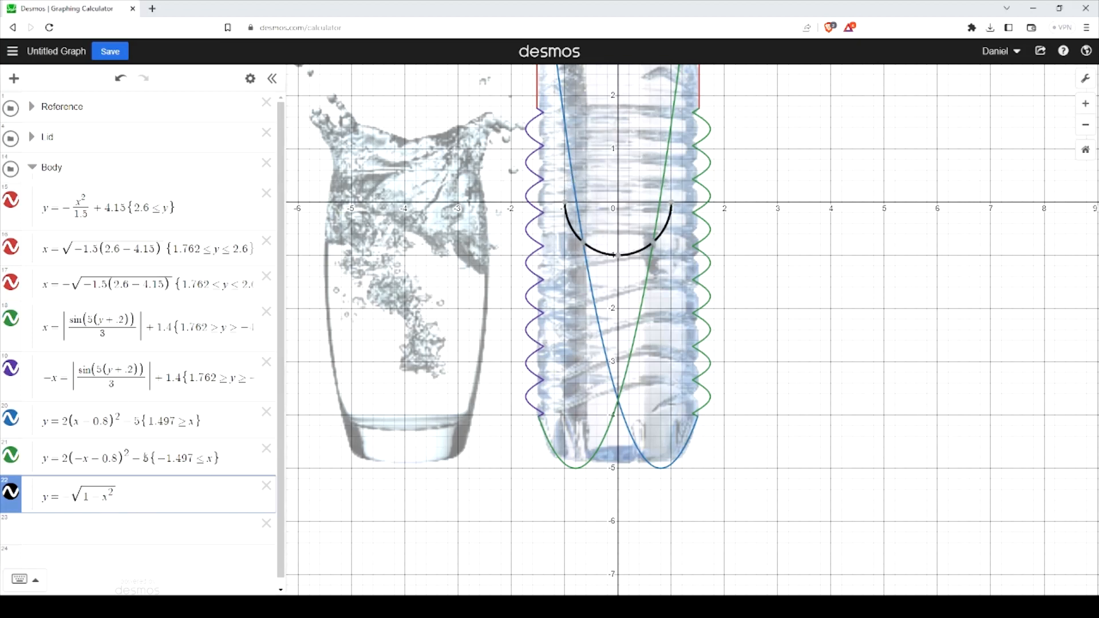
{"action": "left_click", "coordinate": [147, 497]}
{"action": "type", "text": "-5"}
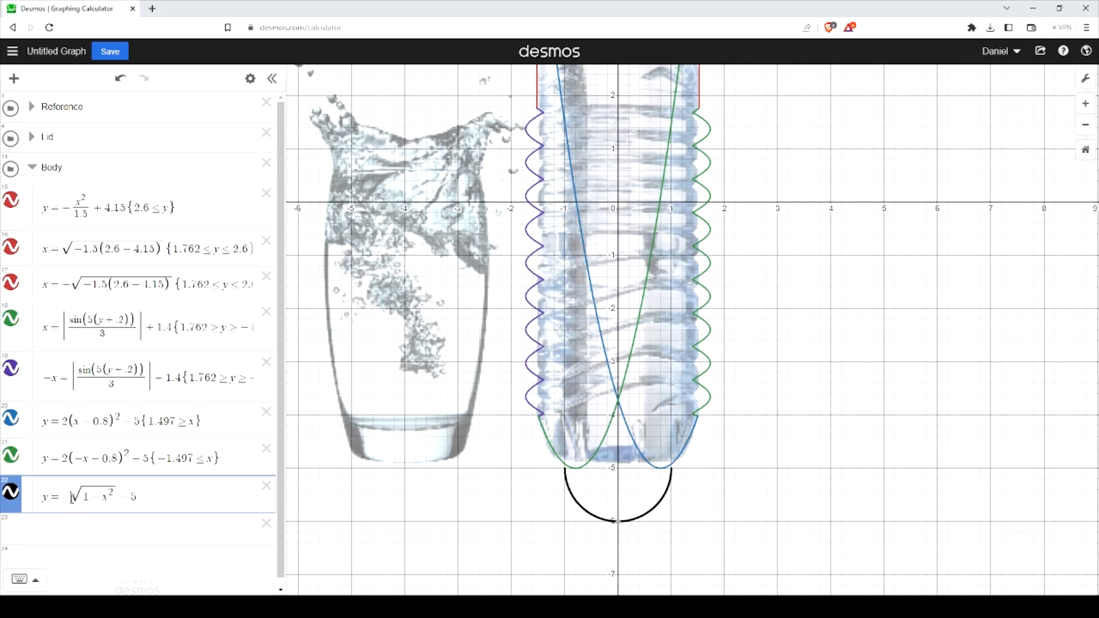
{"action": "type", "text": "0.2"}
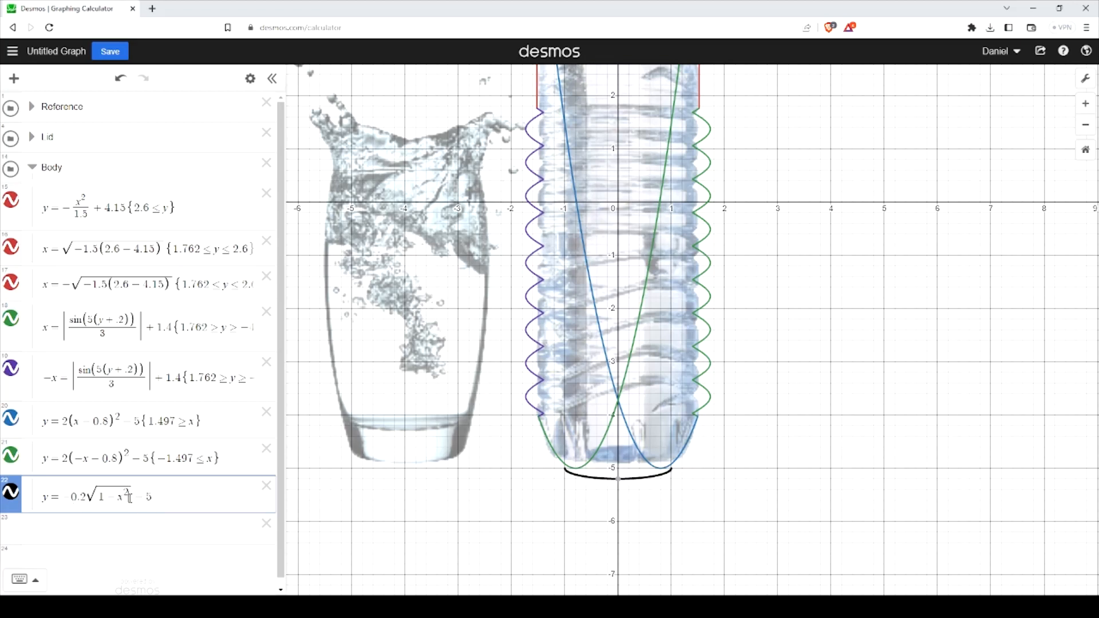
Widen and deepen the underside curve by dividing its x² by 2 and setting its multiplier to -0.3.
{"action": "left_click", "coordinate": [130, 497]}
{"action": "type", "text": "/"}
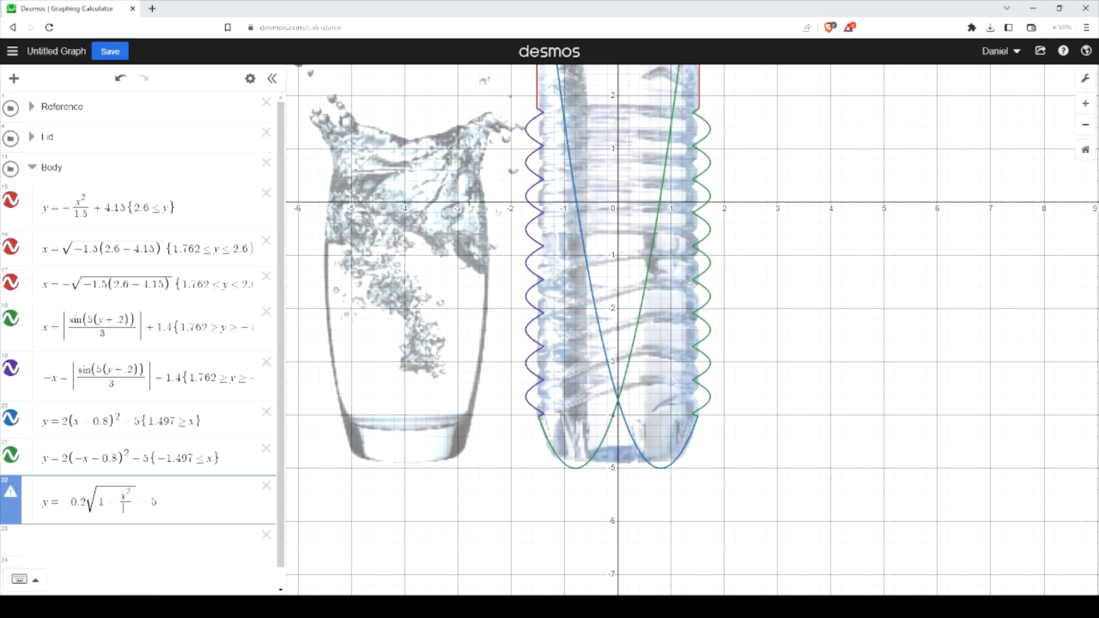
{"action": "type", "text": "2"}
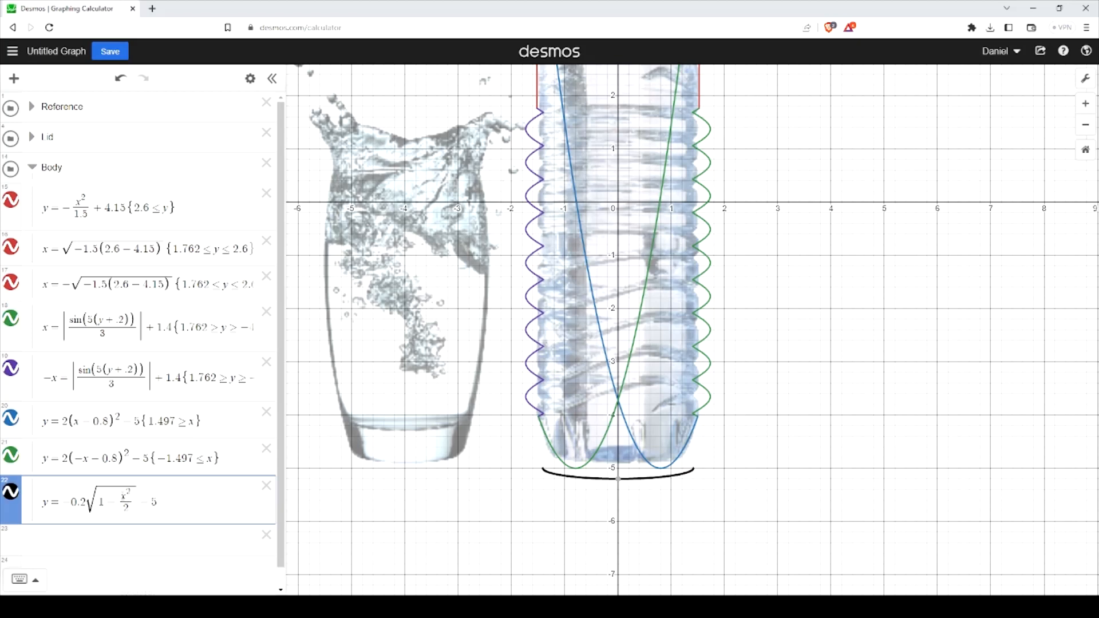
{"action": "left_click", "coordinate": [86, 502]}
{"action": "key", "text": "BackSpace"}
{"action": "type", "text": "3"}
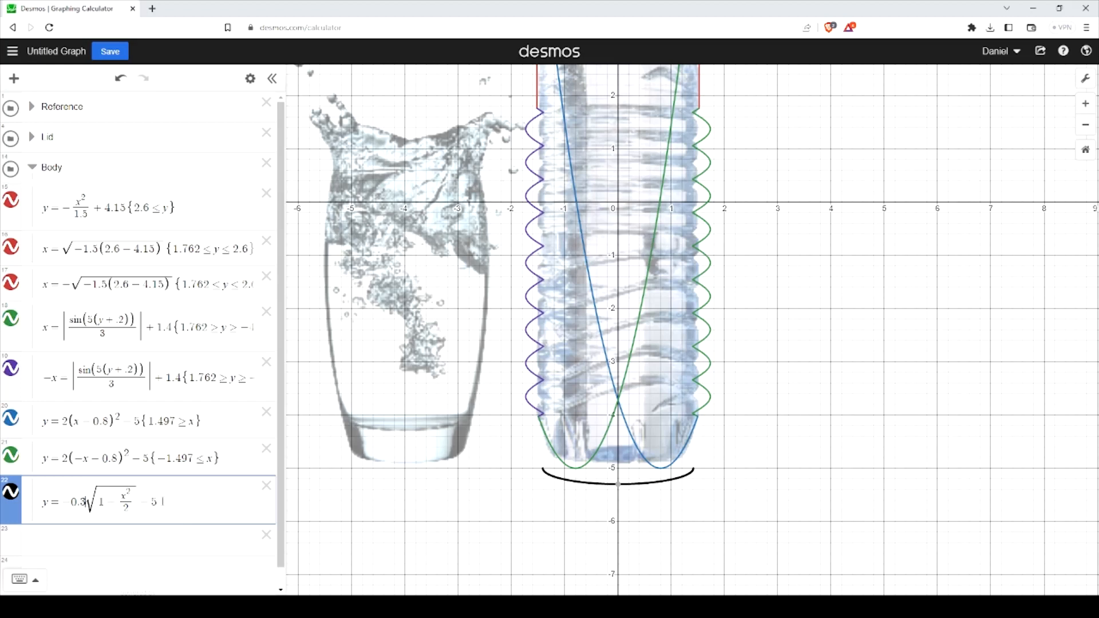
Raise the underside curve to the bottle's base by setting its constant term to -4.6.
{"action": "left_click_drag", "start_coordinate": [163, 502], "coordinate": [152, 502]}
{"action": "type", "text": "4"}
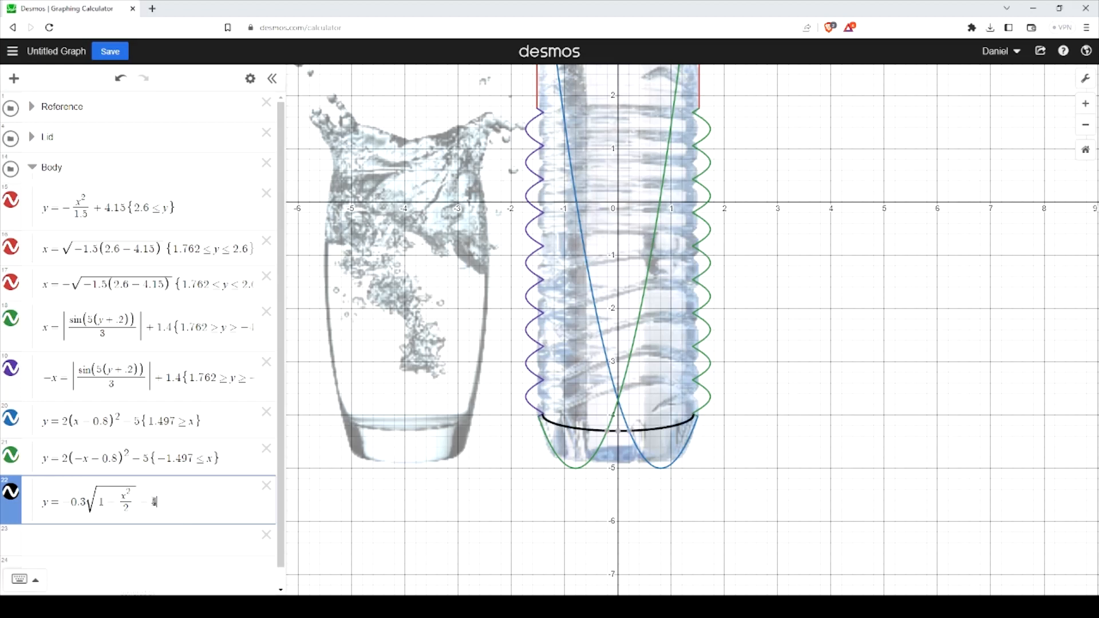
{"action": "type", "text": ".8"}
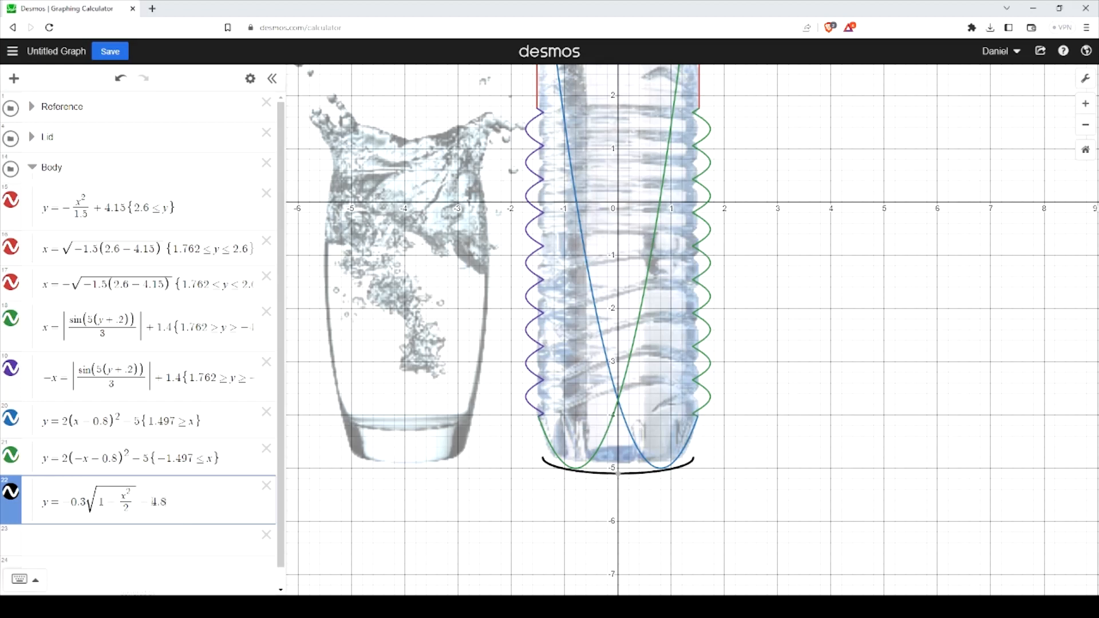
{"action": "key", "text": "BackSpace"}
{"action": "type", "text": "7"}
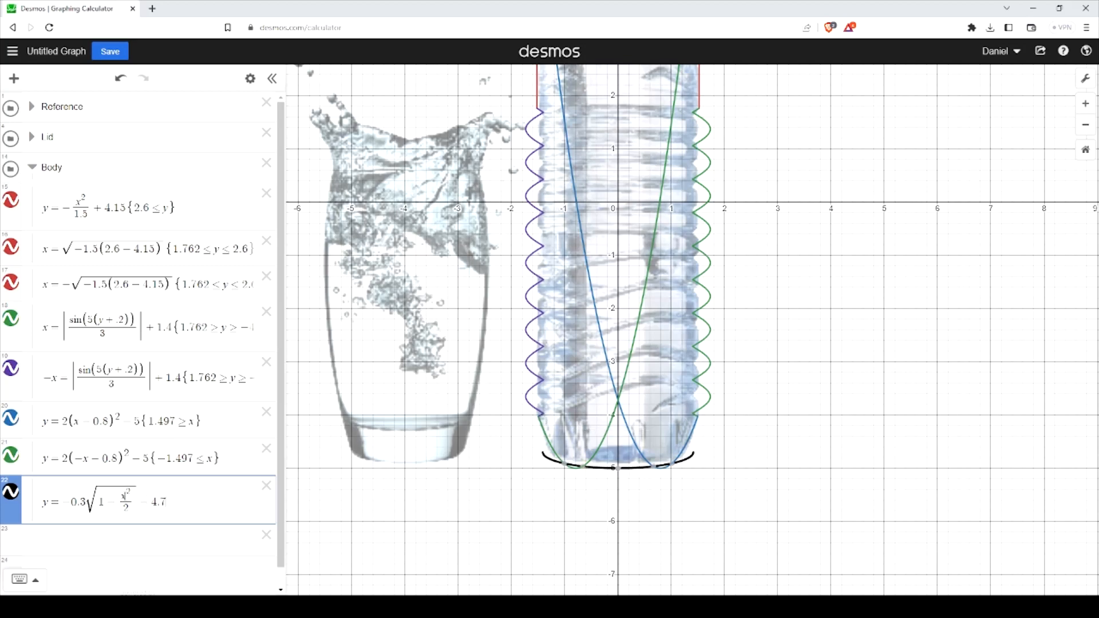
{"action": "key", "text": "BackSpace"}
{"action": "type", "text": "6"}
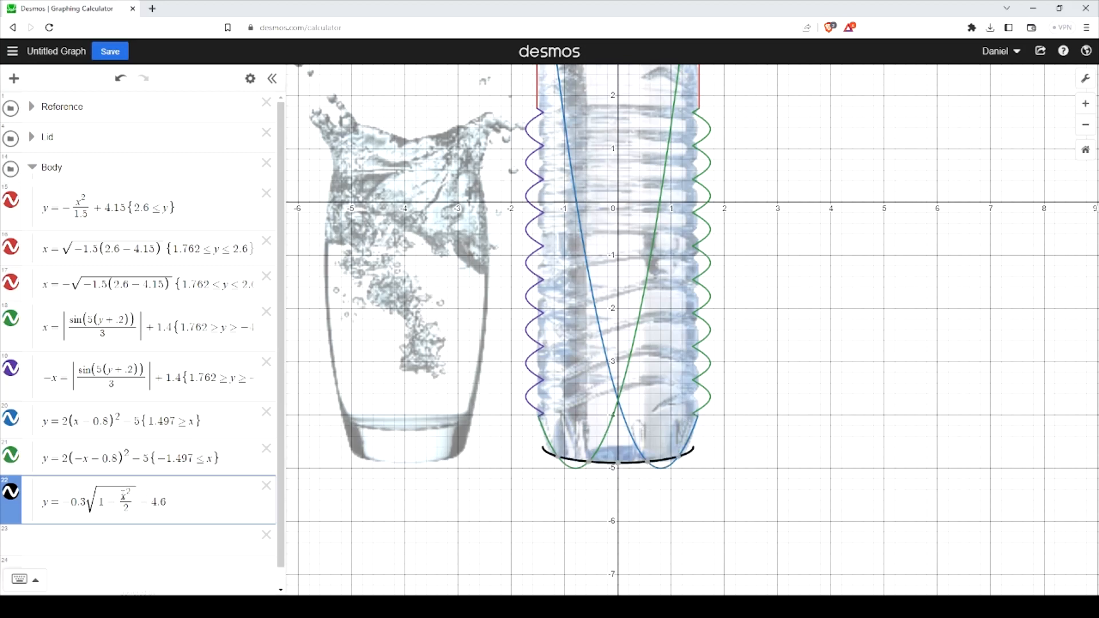
Trim the right base parabola where it meets the underside curve by restricting it to {1.497 ≥ x ≥ 1.132}.
{"action": "scroll", "coordinate": [535, 483], "scroll_direction": "up", "scroll_amount": 5}
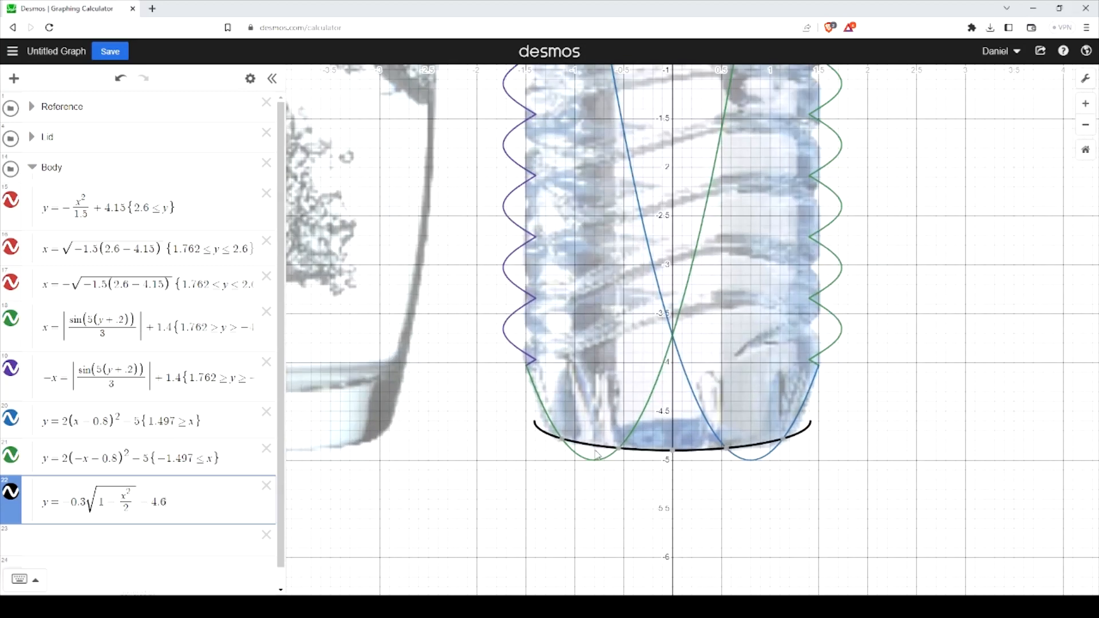
{"action": "mouse_move", "coordinate": [565, 445]}
{"action": "left_click", "coordinate": [197, 422]}
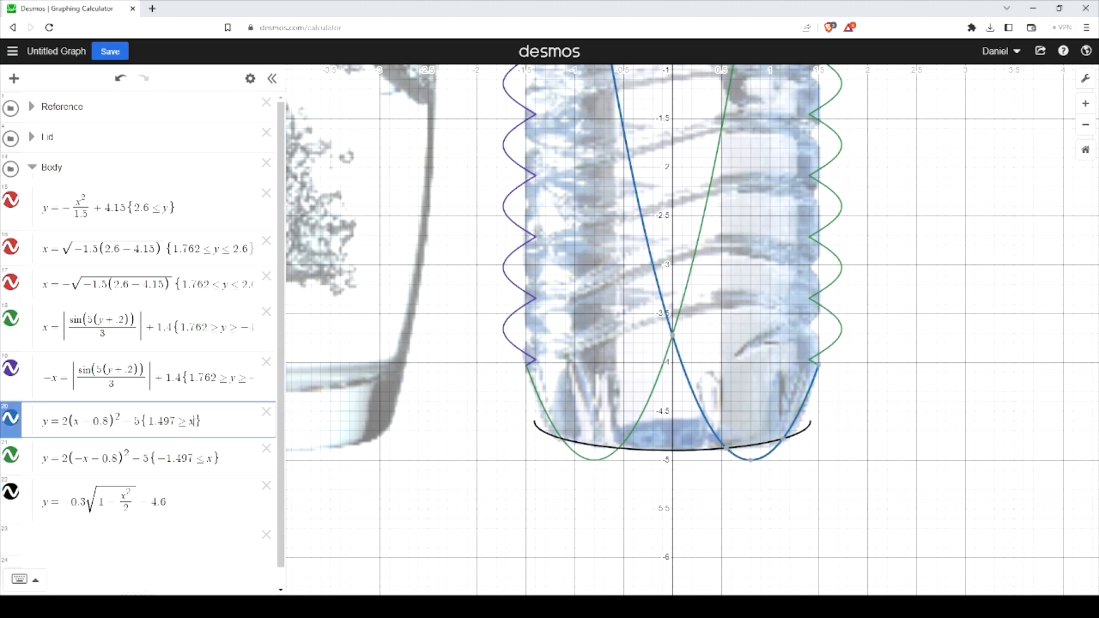
{"action": "type", "text": ">=1.132"}
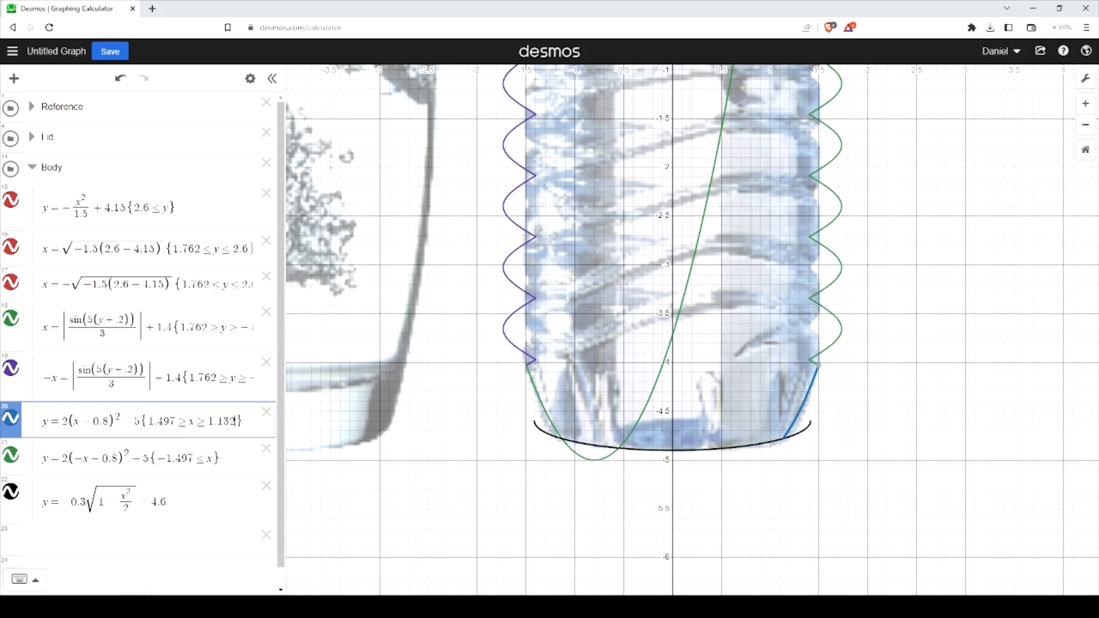
Trim the mirrored left base parabola to match by restricting it to {-1.497 ≤ x ≤ -1.132}.
{"action": "key", "text": "shift+Left"}
{"action": "key", "text": "shift+Left"}
{"action": "key", "text": "shift+Left"}
{"action": "key", "text": "shift+Left"}
{"action": "key", "text": "shift+Left"}
{"action": "left_click", "coordinate": [216, 463]}
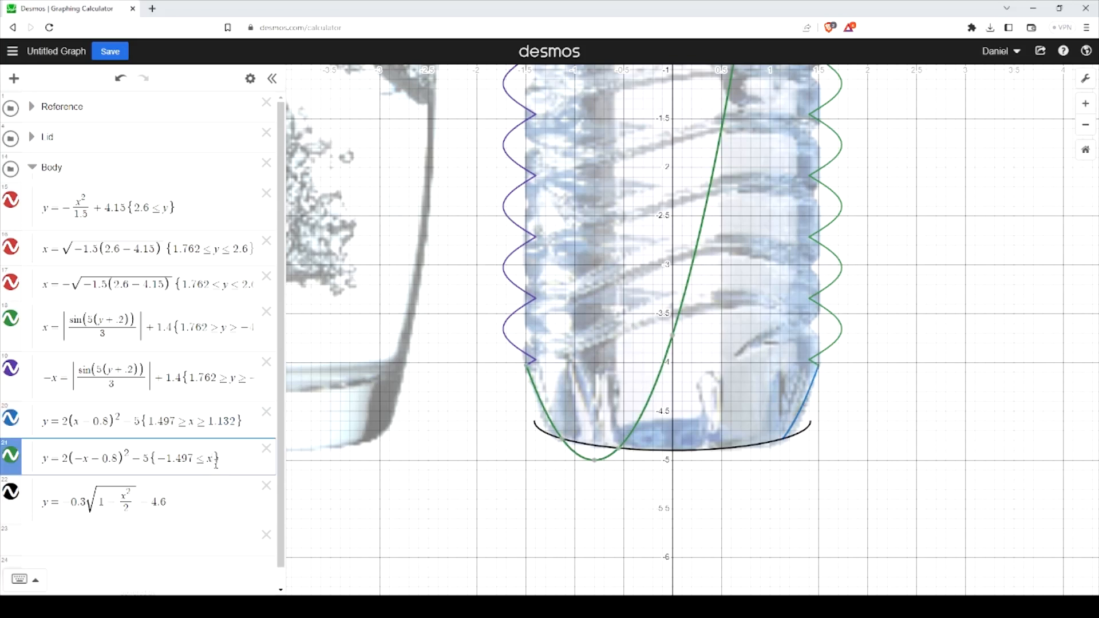
{"action": "type", "text": "<="}
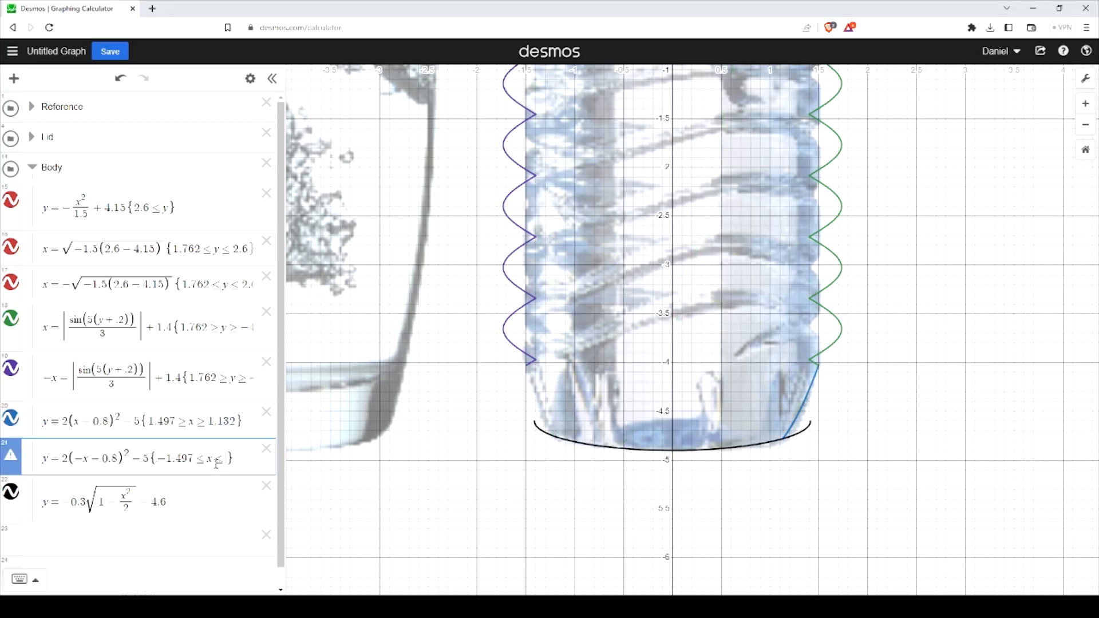
{"action": "type", "text": "-1.132"}
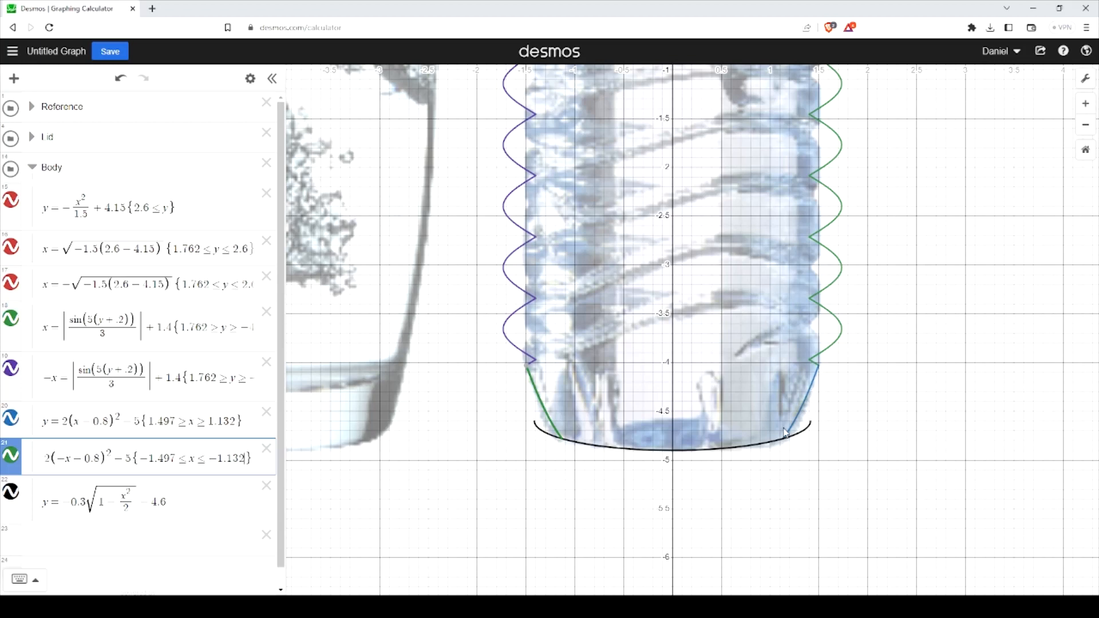
Restrict the underside curve to {-1.132 ≤ x ≤ 1.132} so it ends at the two base parabolas.
{"action": "left_click", "coordinate": [716, 449]}
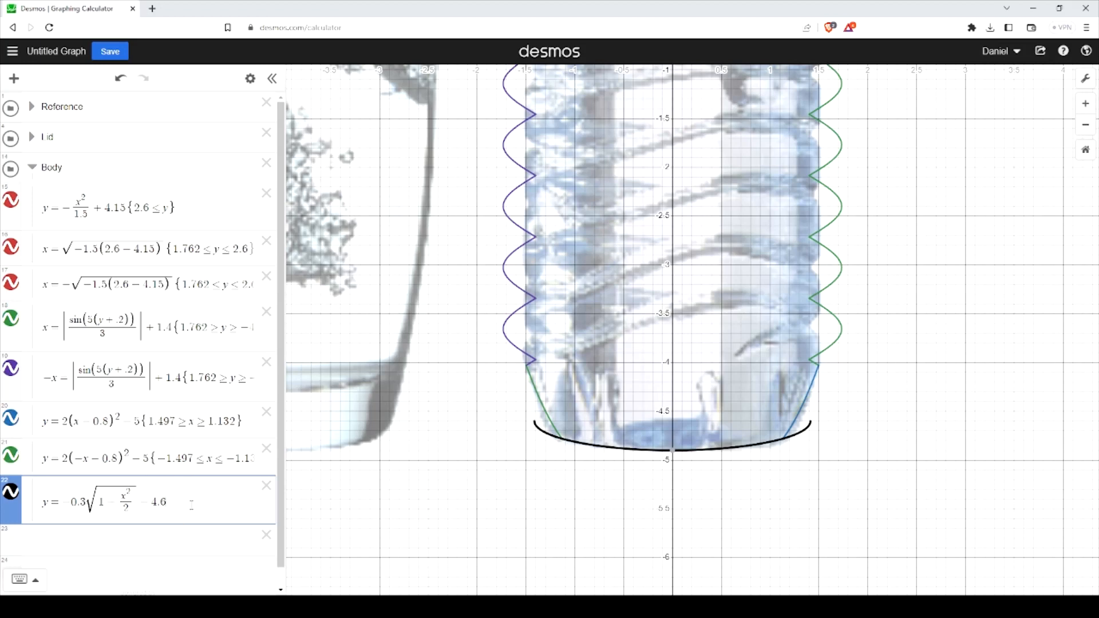
{"action": "type", "text": "{-1.132 ≤"}
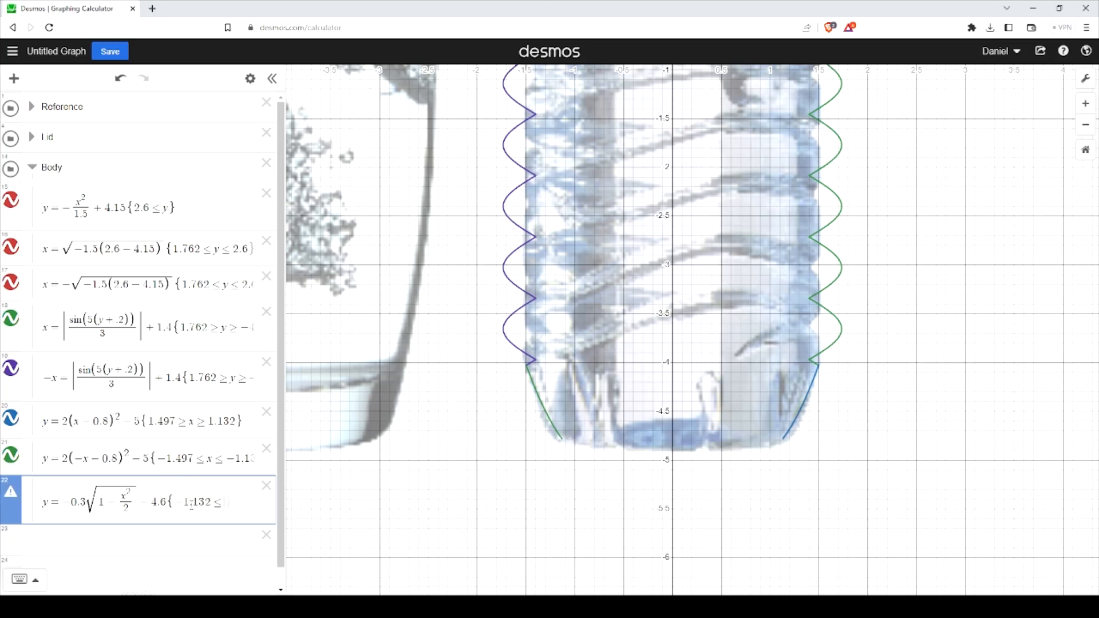
{"action": "type", "text": "<=x<=1.132"}
Hide the Reference folder's images and turn on edit mode for the expression list.
{"action": "scroll", "coordinate": [686, 476], "scroll_direction": "down", "scroll_amount": 4}
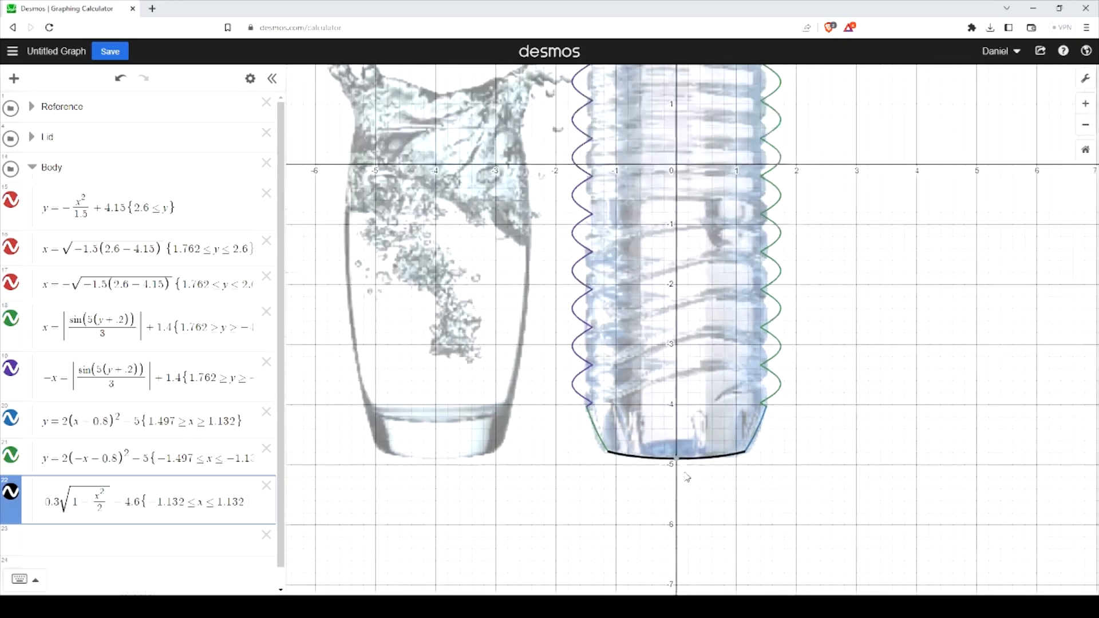
{"action": "scroll", "coordinate": [686, 477], "scroll_direction": "down", "scroll_amount": 1}
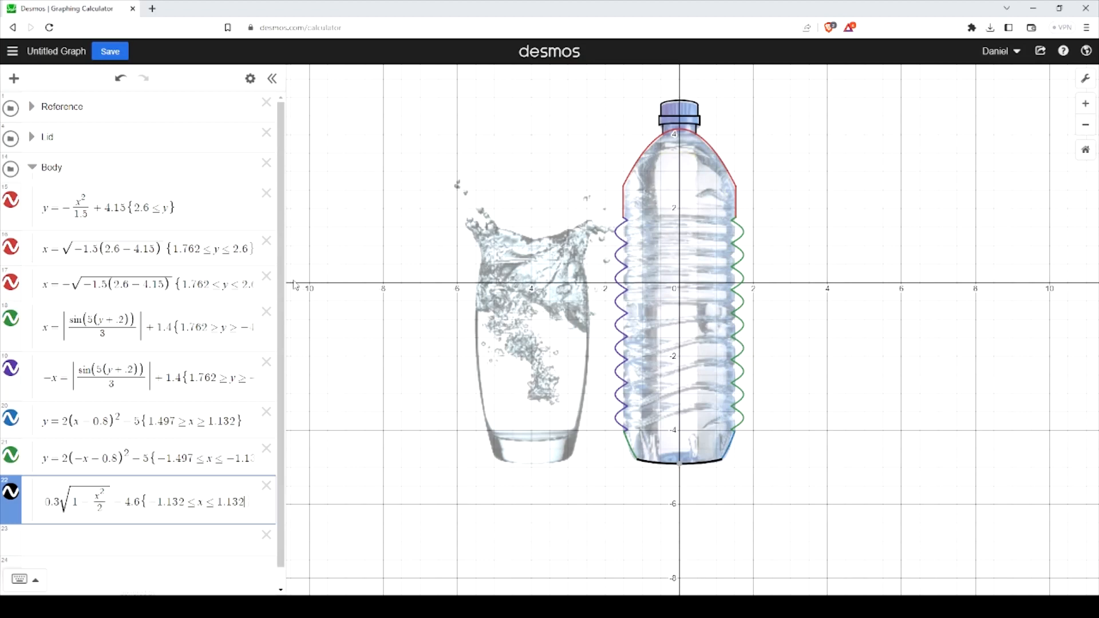
{"action": "left_click", "coordinate": [9, 111]}
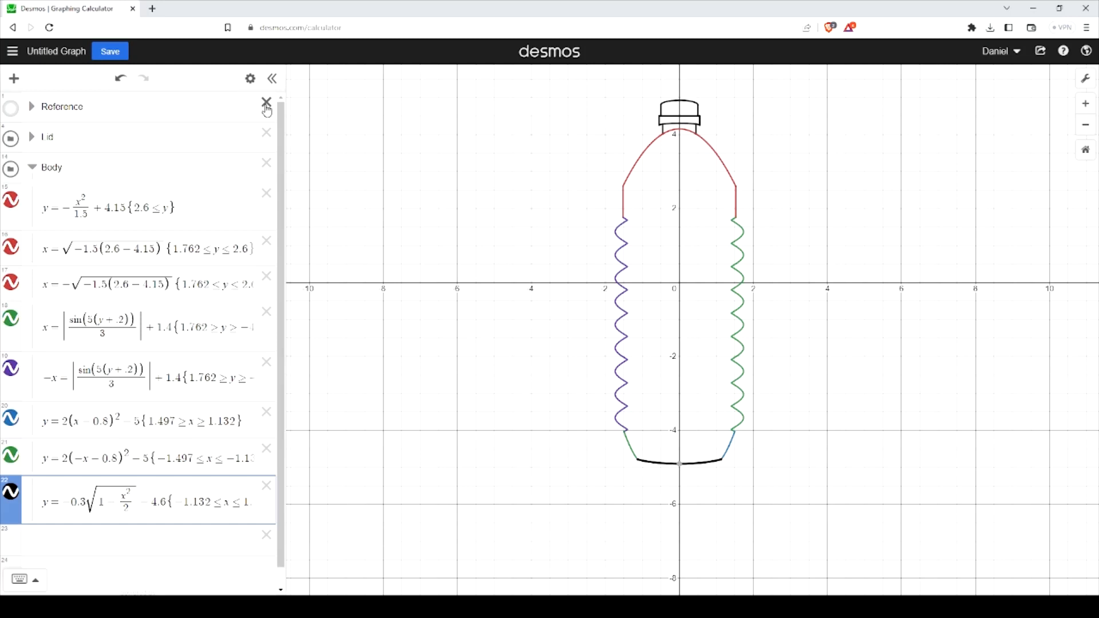
{"action": "left_click", "coordinate": [250, 78]}
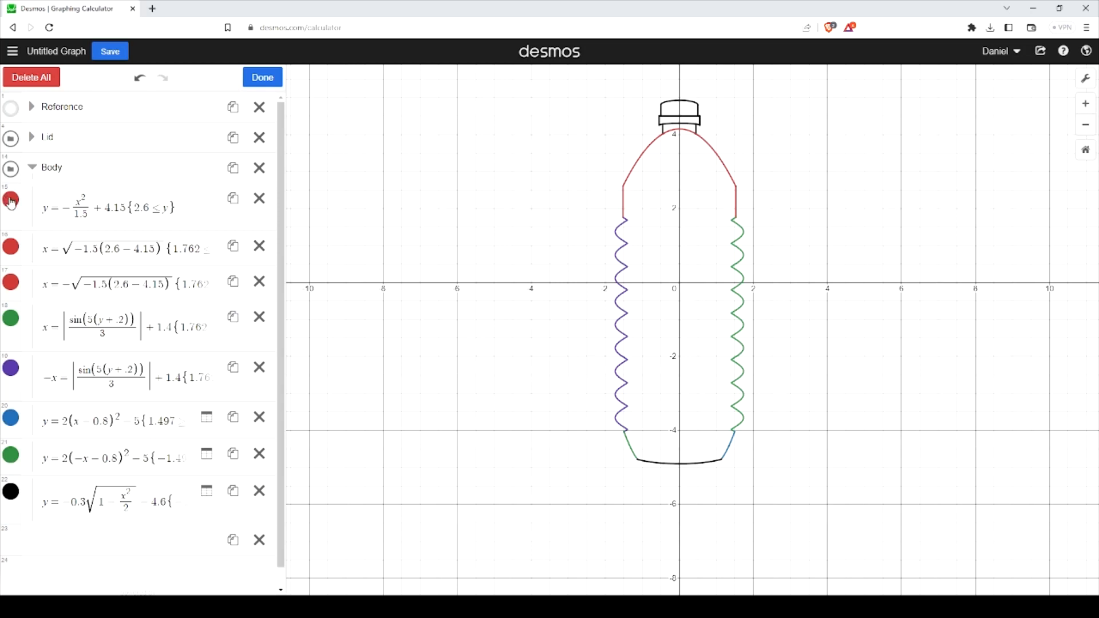
Recolor the bottle's shoulder parabola, both straight upper side lines and the right wave black.
{"action": "left_click", "coordinate": [11, 201]}
{"action": "left_click", "coordinate": [137, 253]}
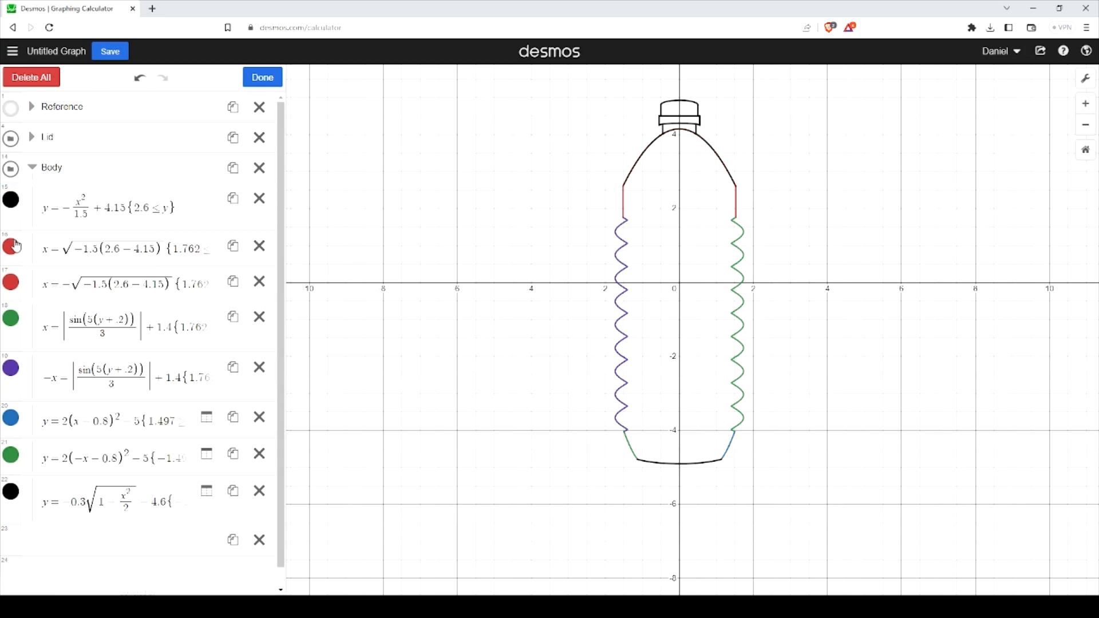
{"action": "left_click", "coordinate": [11, 246]}
{"action": "left_click", "coordinate": [137, 302]}
{"action": "left_click", "coordinate": [11, 282]}
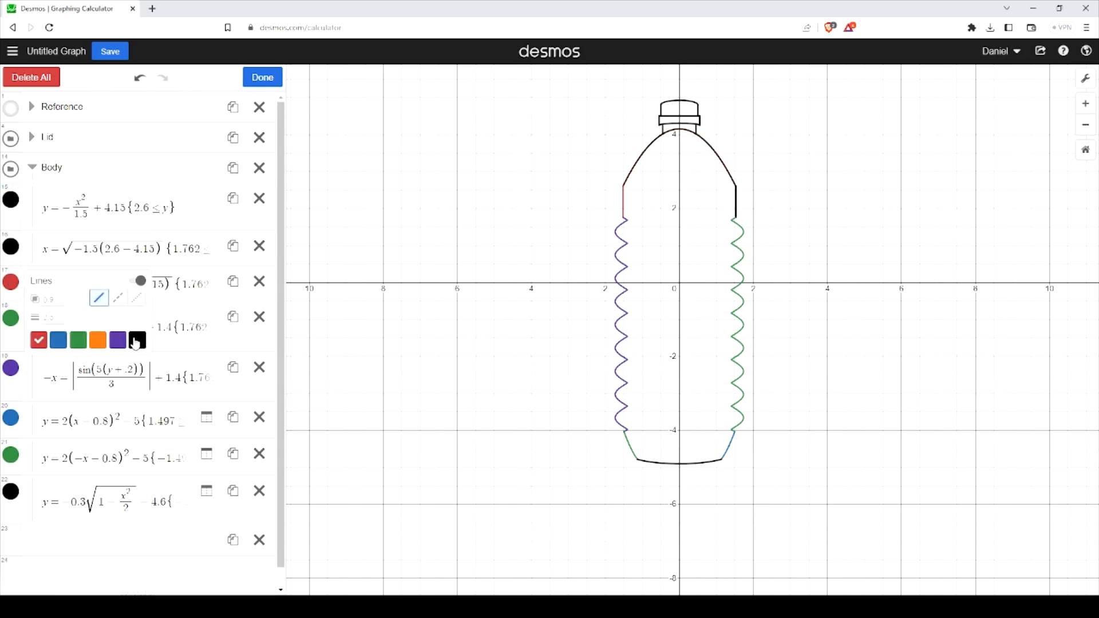
{"action": "left_click", "coordinate": [136, 341]}
{"action": "left_click", "coordinate": [11, 318]}
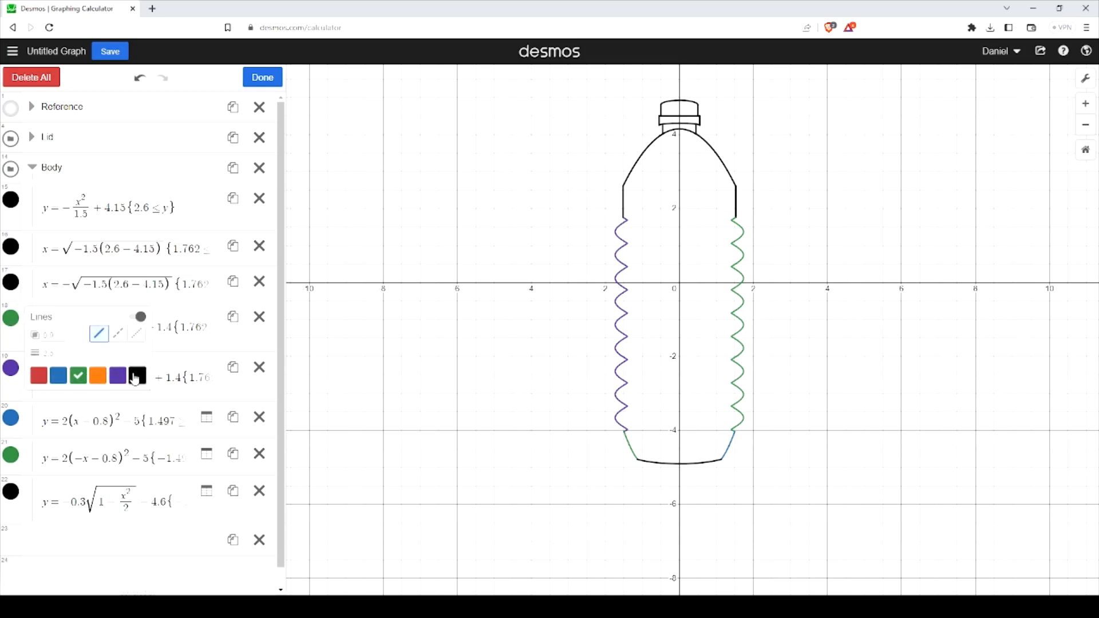
{"action": "left_click", "coordinate": [137, 375]}
Recolor the left wave, the left base parabola and the underside curve blue.
{"action": "left_click", "coordinate": [11, 368]}
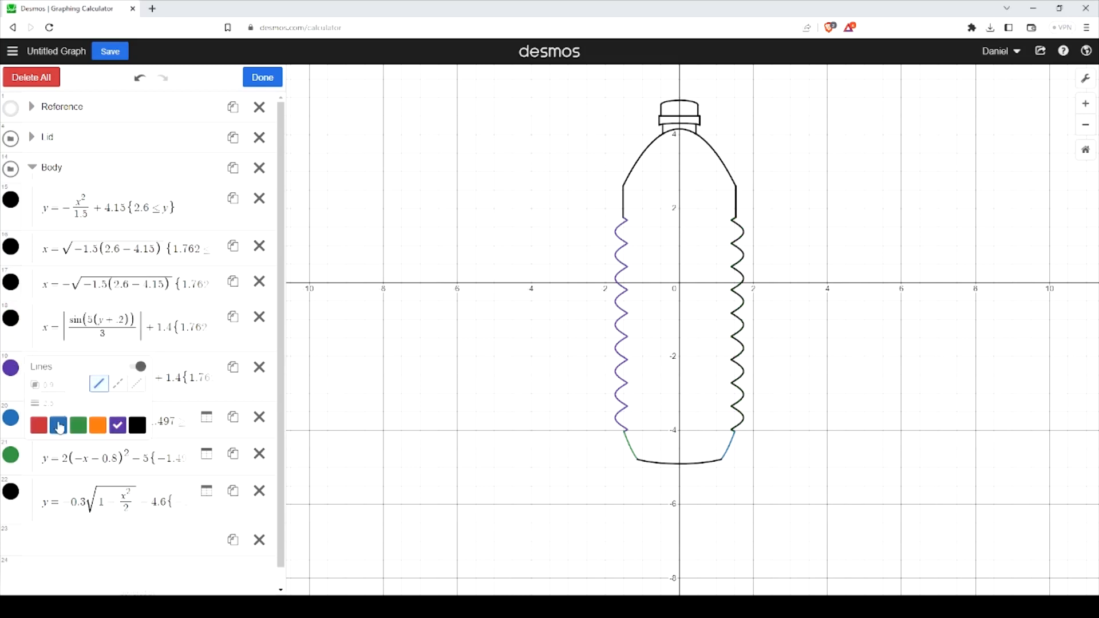
{"action": "left_click", "coordinate": [59, 425]}
{"action": "left_click", "coordinate": [14, 461]}
{"action": "left_click", "coordinate": [58, 512]}
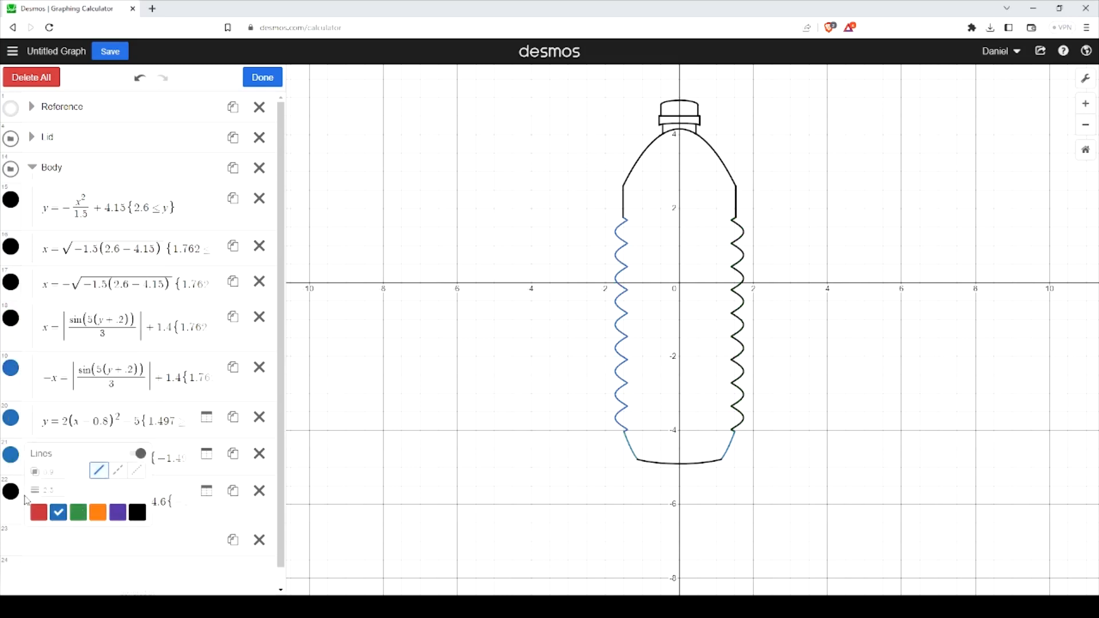
{"action": "left_click", "coordinate": [10, 491]}
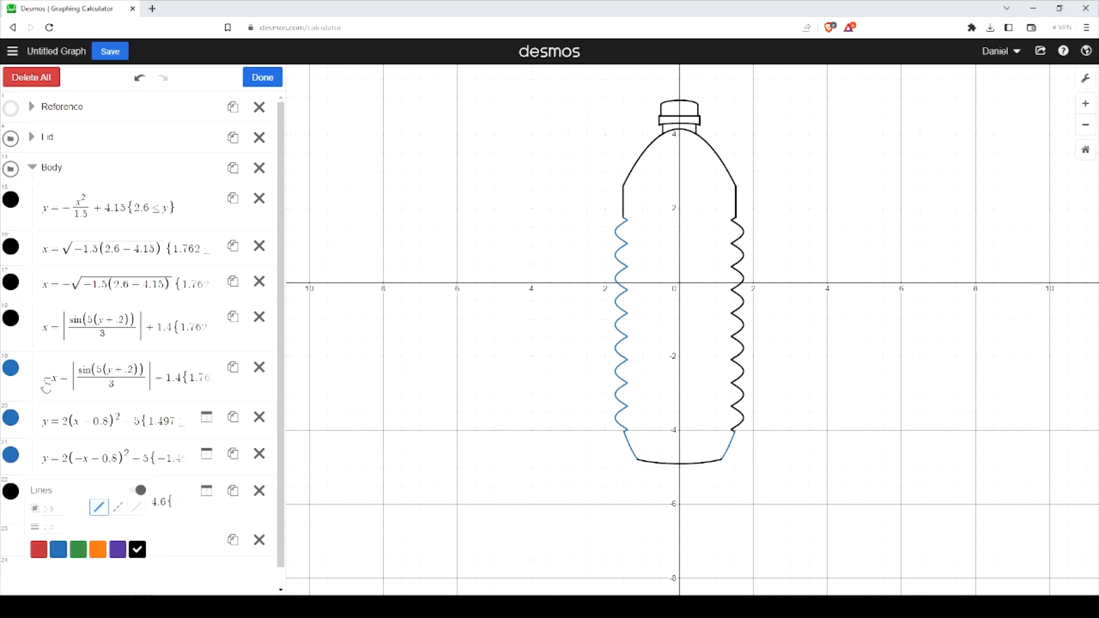
{"action": "left_click", "coordinate": [11, 491]}
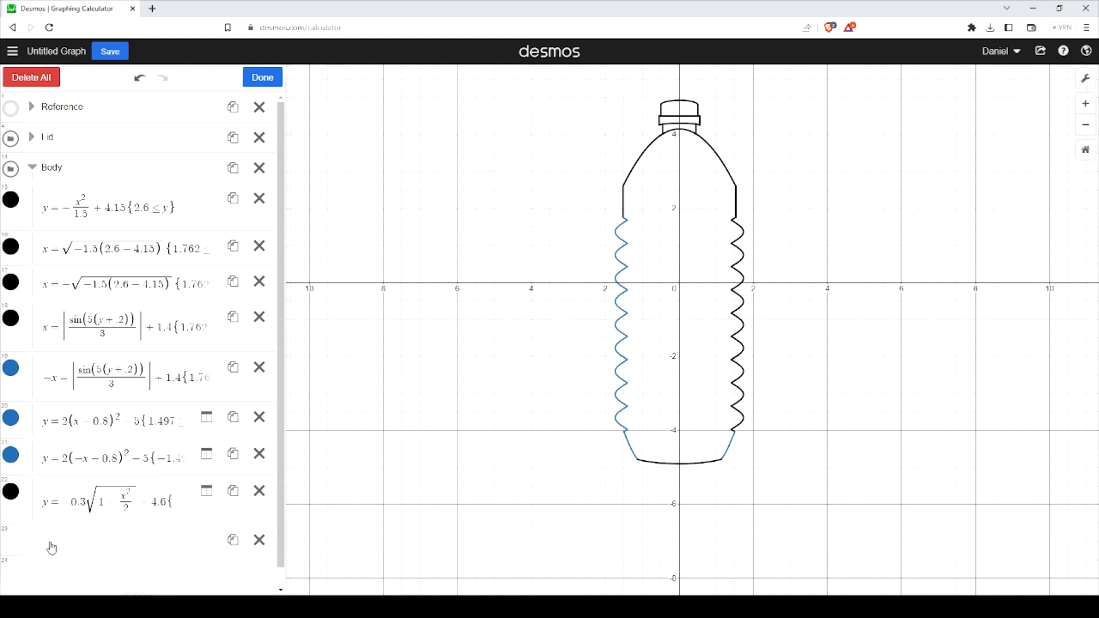
{"action": "left_click", "coordinate": [14, 498]}
{"action": "left_click", "coordinate": [59, 550]}
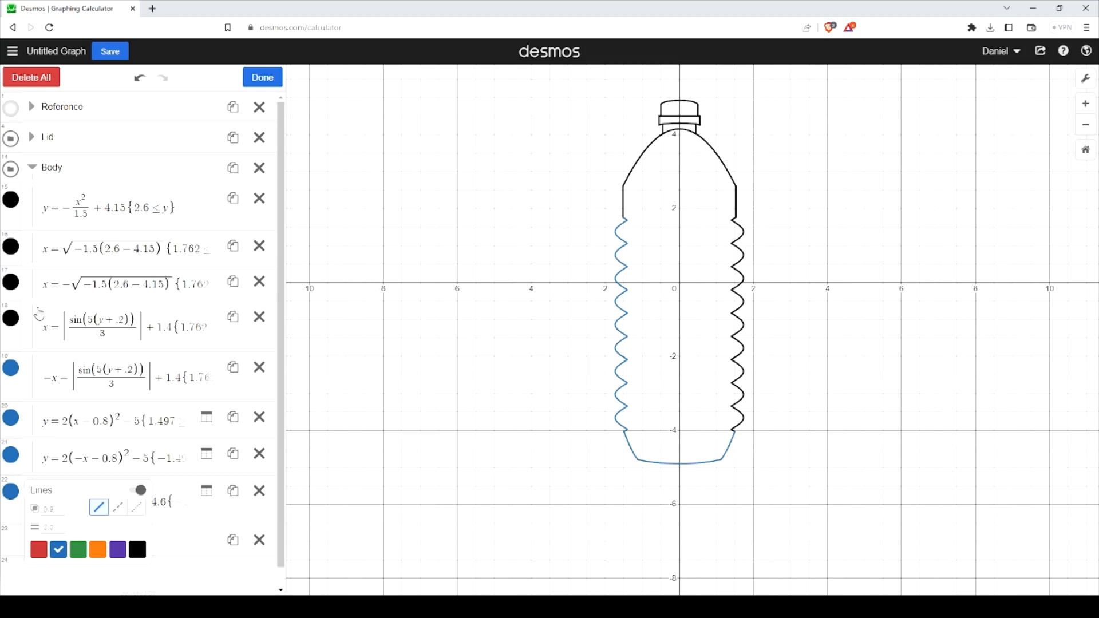
Recolor the right wave, both straight upper side lines and the shoulder parabola blue.
{"action": "left_click", "coordinate": [11, 318]}
{"action": "left_click", "coordinate": [59, 375]}
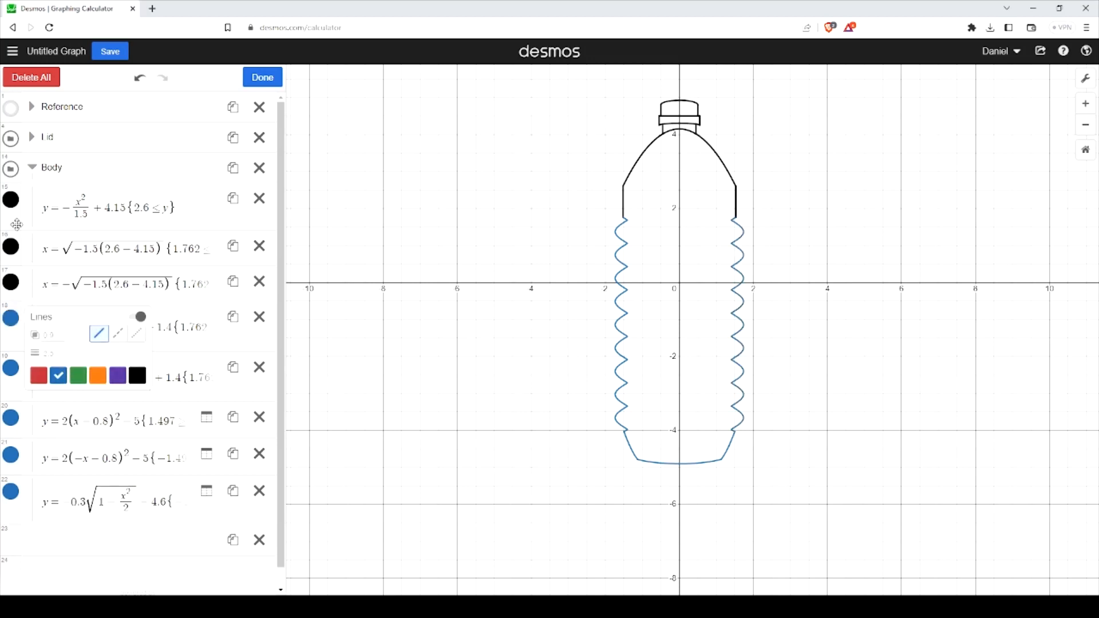
{"action": "left_click", "coordinate": [19, 295]}
{"action": "left_click", "coordinate": [22, 289]}
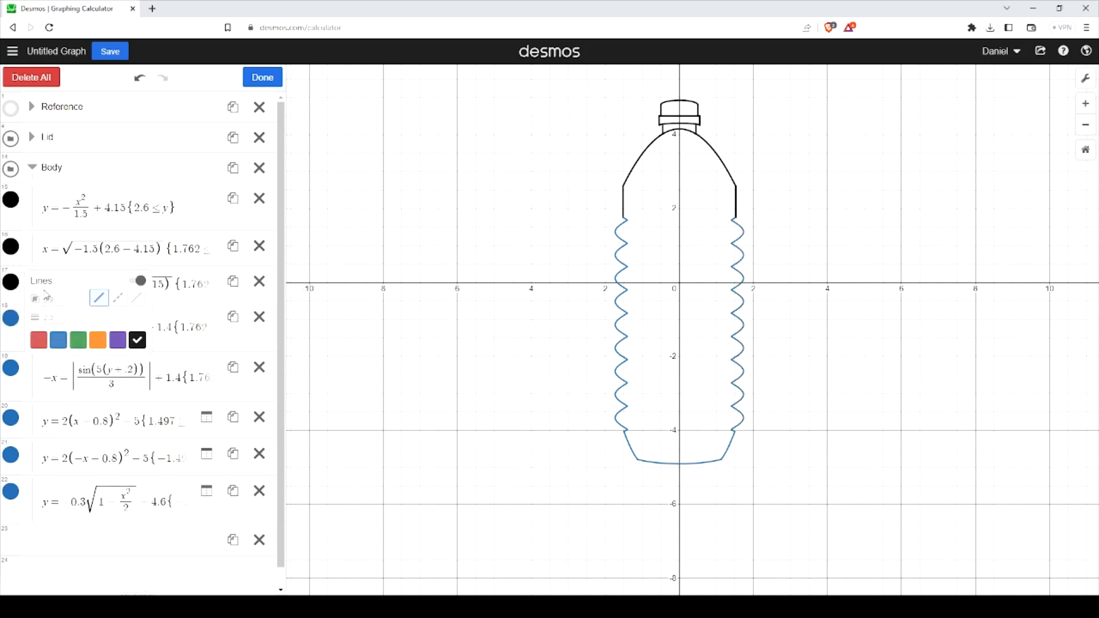
{"action": "left_click", "coordinate": [58, 338]}
{"action": "left_click", "coordinate": [17, 250]}
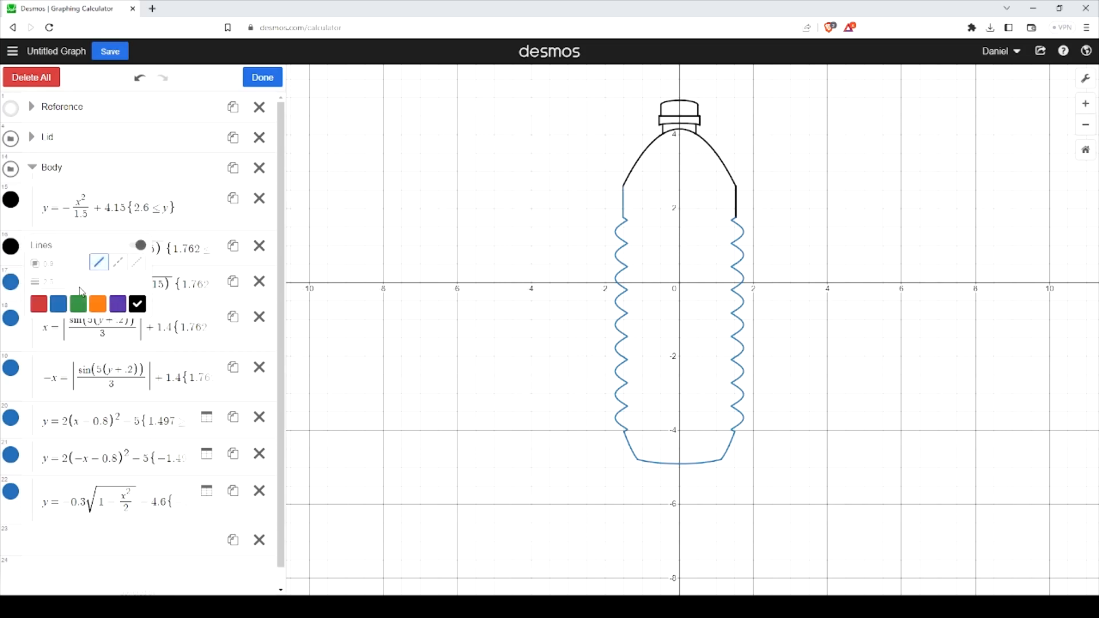
{"action": "left_click", "coordinate": [59, 304]}
{"action": "left_click", "coordinate": [19, 192]}
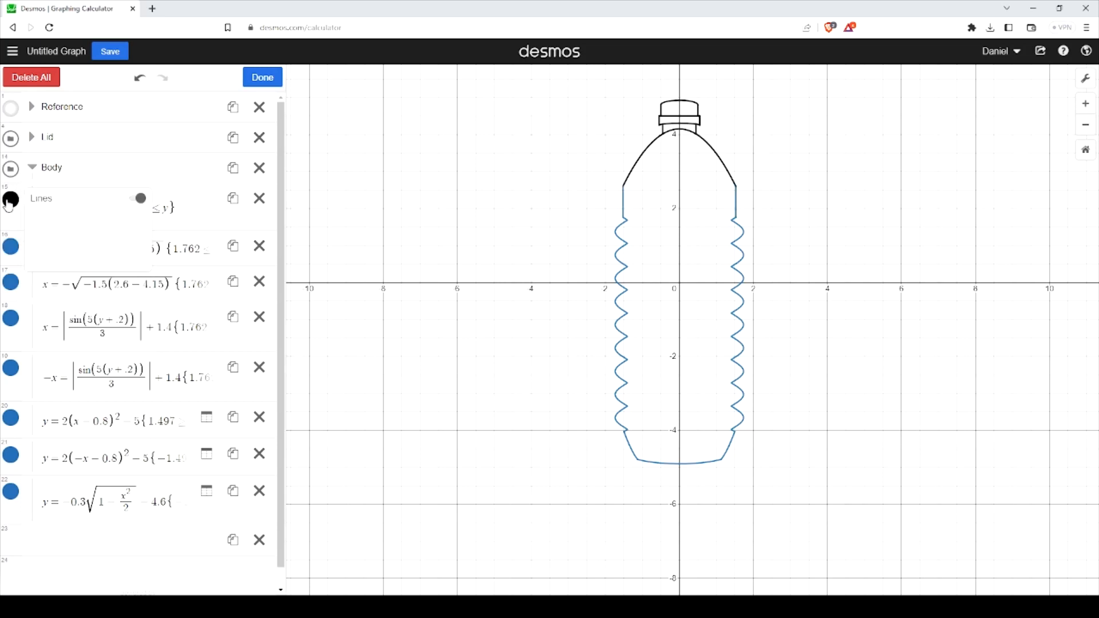
{"action": "left_click", "coordinate": [59, 253]}
Delete the empty expression beneath the Body folder and show the Lid folder's contents instead of Body's.
{"action": "left_click", "coordinate": [32, 168]}
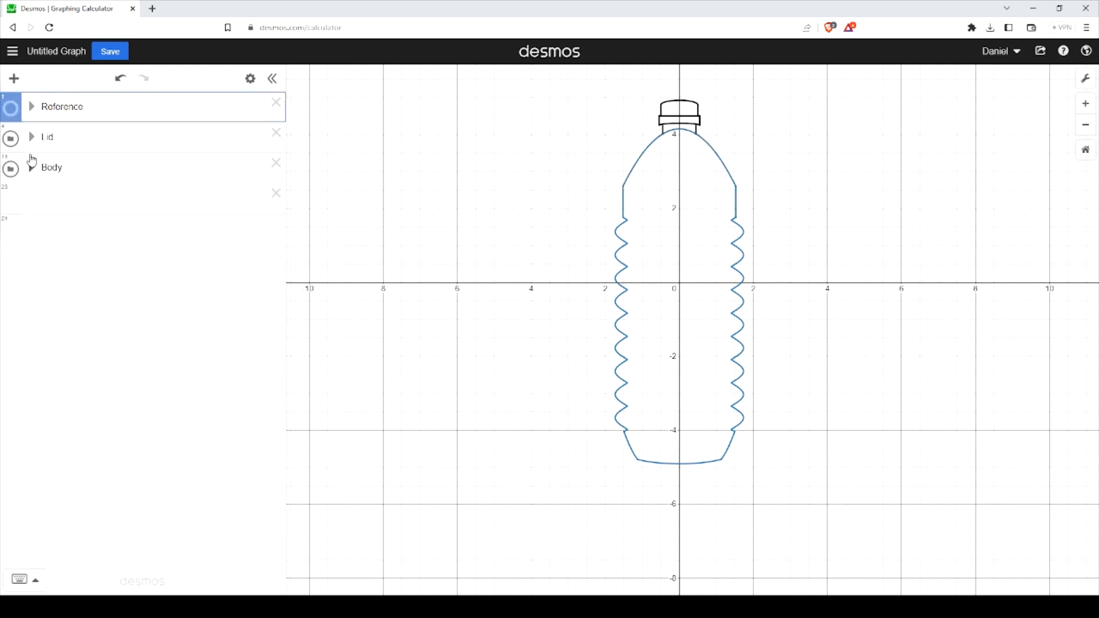
{"action": "left_click", "coordinate": [276, 192]}
{"action": "left_click", "coordinate": [31, 137]}
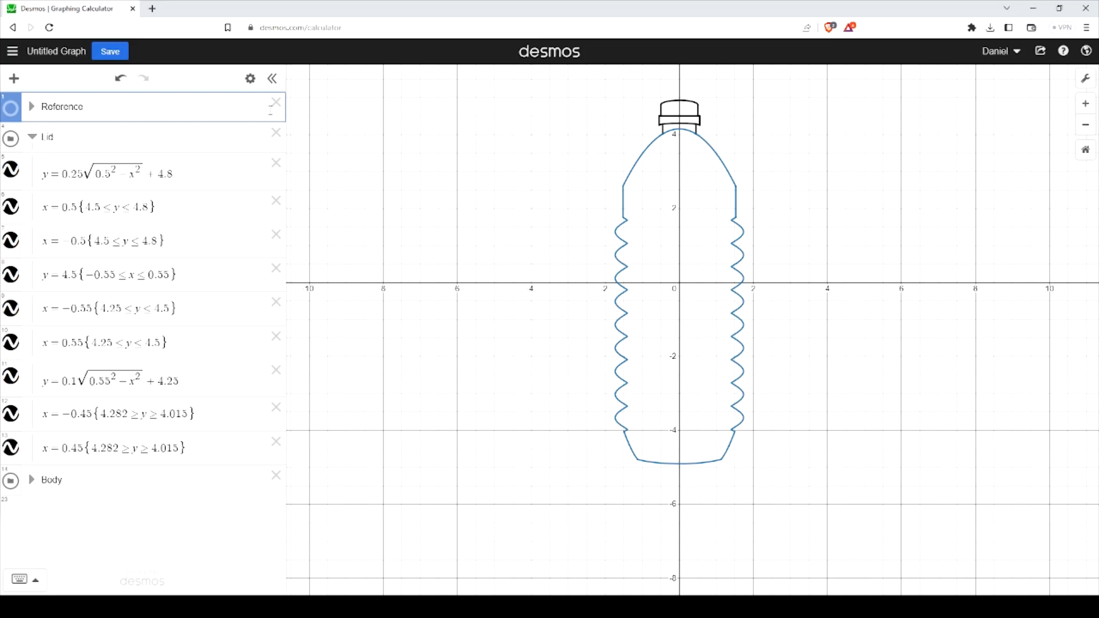
Recolor the lid's top arc and its two upper side lines at x = 0.5 and x = -0.5 blue.
{"action": "left_click", "coordinate": [250, 78]}
{"action": "left_click", "coordinate": [13, 169]}
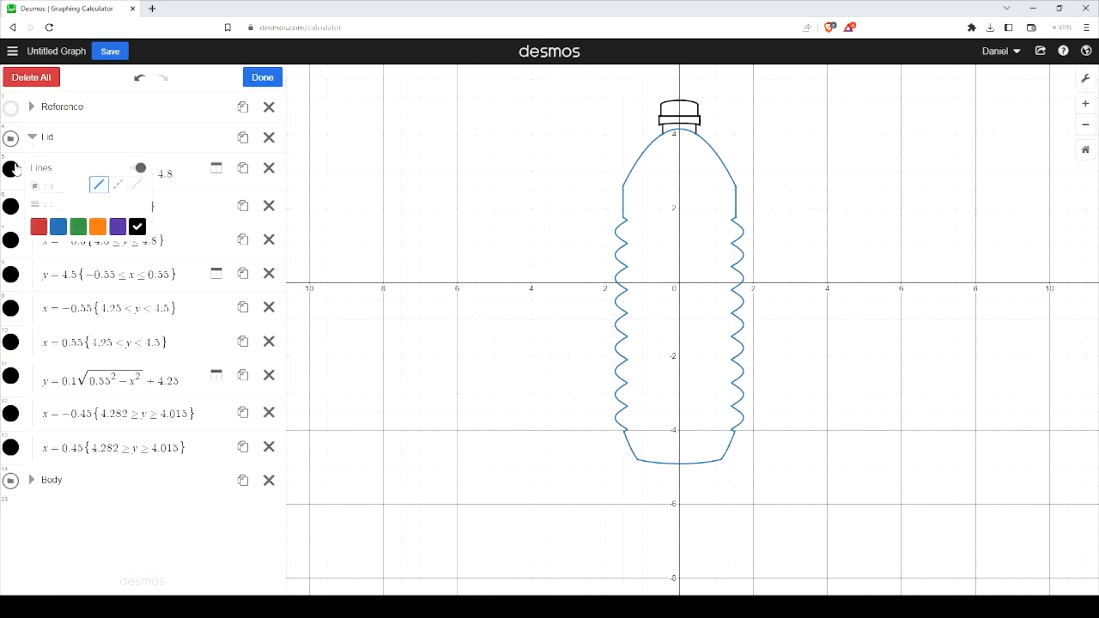
{"action": "left_click", "coordinate": [64, 229]}
{"action": "left_click", "coordinate": [11, 206]}
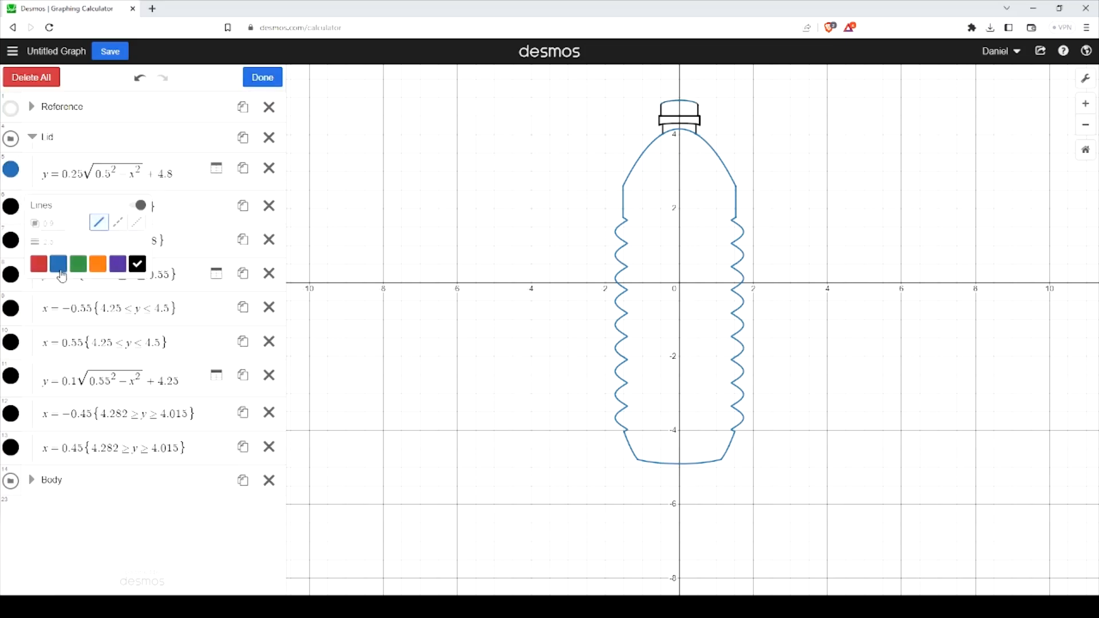
{"action": "left_click", "coordinate": [60, 265]}
{"action": "left_click", "coordinate": [11, 241]}
{"action": "left_click", "coordinate": [60, 298]}
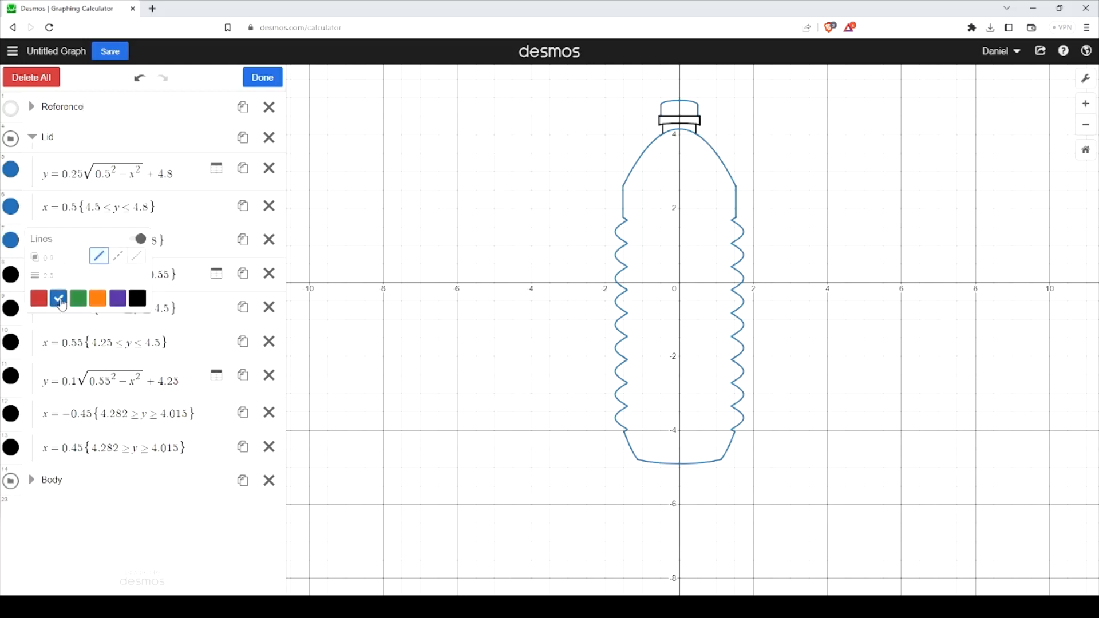
Recolor the lid's horizontal line y = 4.5 and the rim's side lines at x = -0.55 and x = 0.55 blue.
{"action": "left_click", "coordinate": [10, 275]}
{"action": "left_click", "coordinate": [58, 331]}
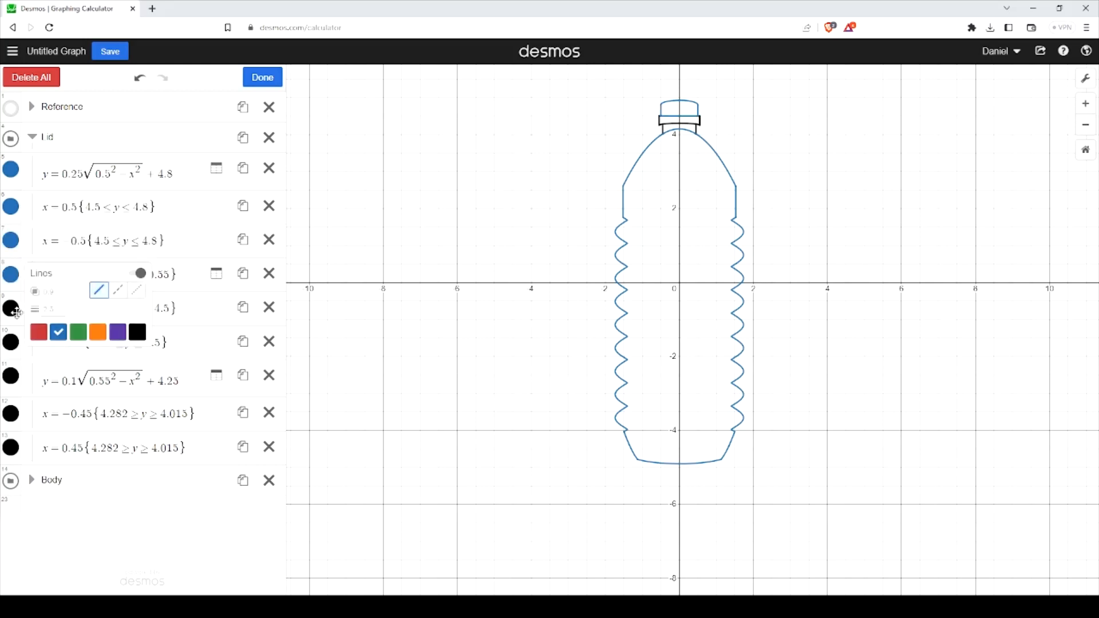
{"action": "left_click", "coordinate": [11, 309]}
{"action": "left_click", "coordinate": [58, 365]}
{"action": "left_click", "coordinate": [11, 342]}
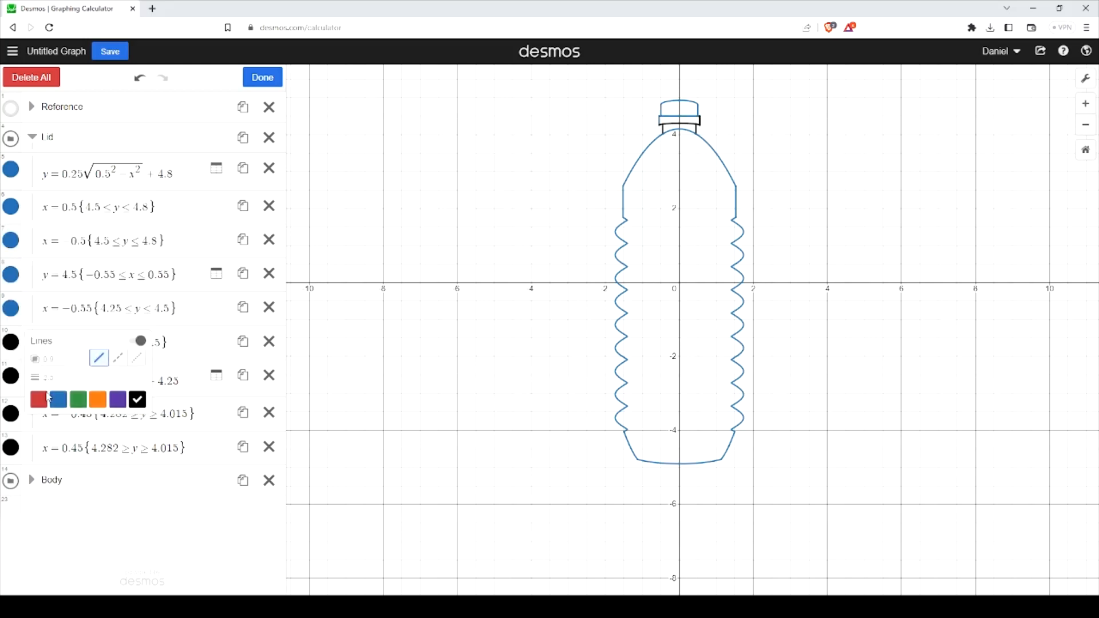
{"action": "left_click", "coordinate": [58, 400]}
Recolor the lid rim's lower arc and the two neck lines at x = -0.45 and x = 0.45 blue.
{"action": "left_click", "coordinate": [12, 377]}
{"action": "left_click", "coordinate": [58, 435]}
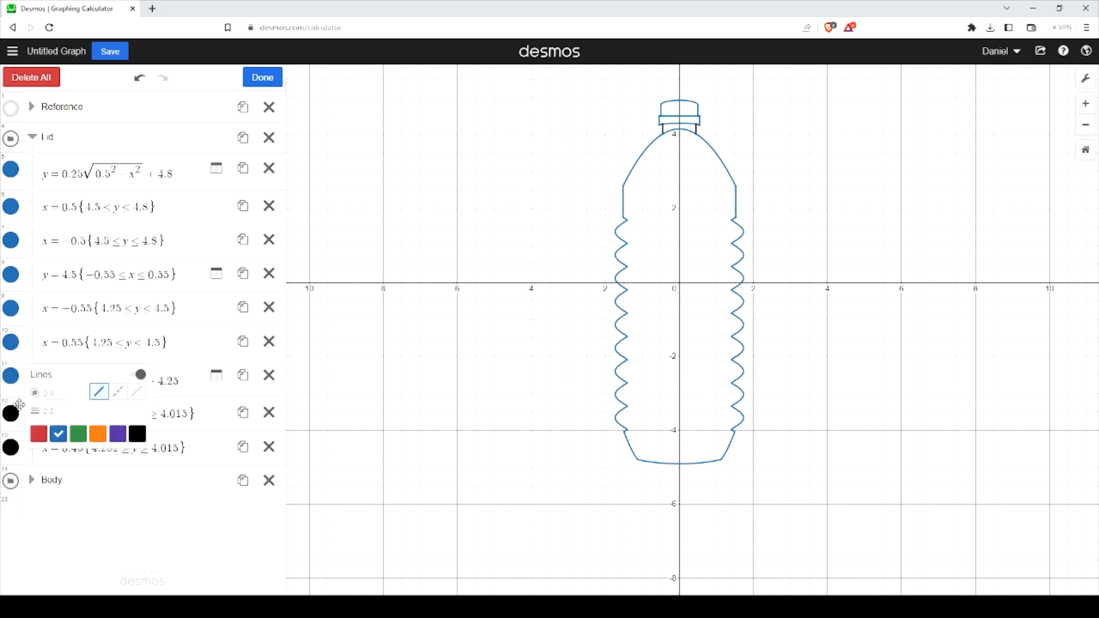
{"action": "left_click", "coordinate": [11, 414]}
{"action": "left_click", "coordinate": [58, 471]}
{"action": "left_click", "coordinate": [11, 447]}
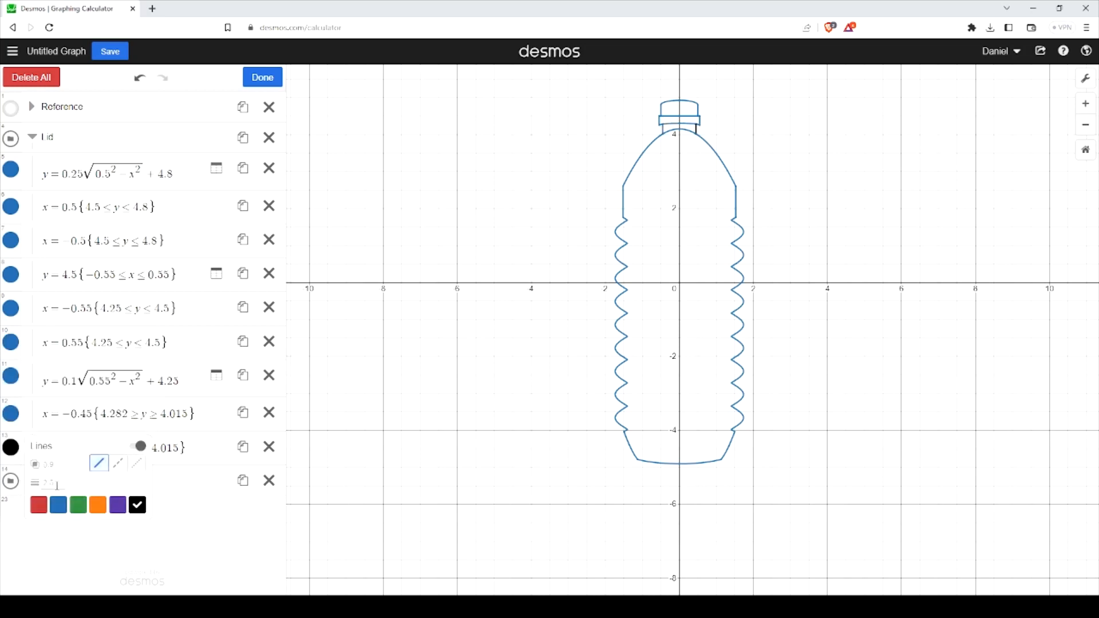
{"action": "left_click", "coordinate": [58, 505]}
{"action": "left_click", "coordinate": [151, 563]}
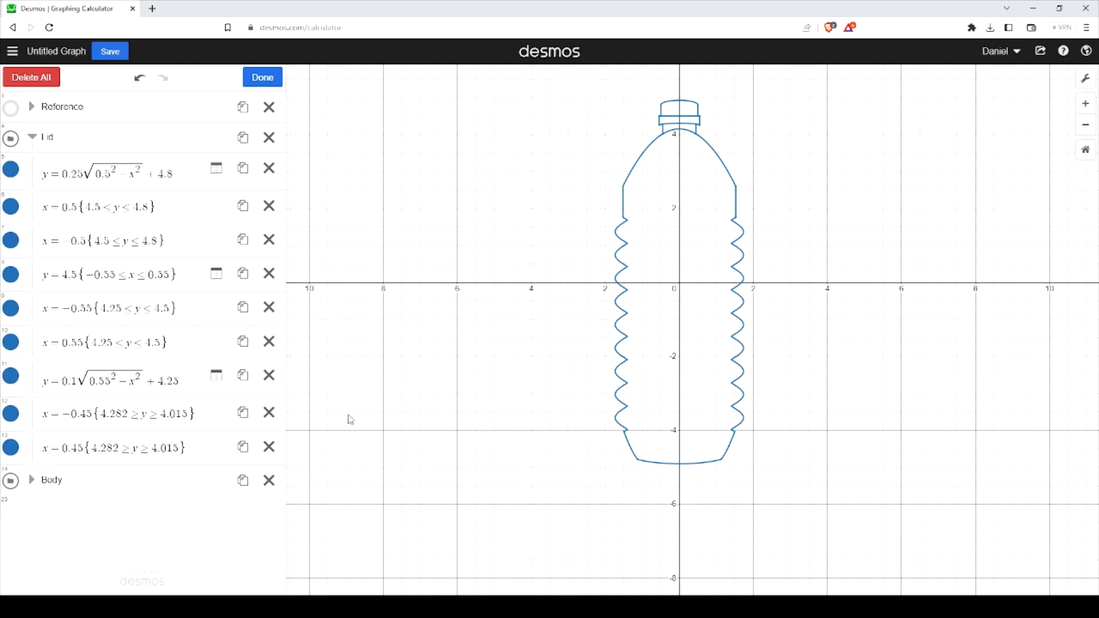